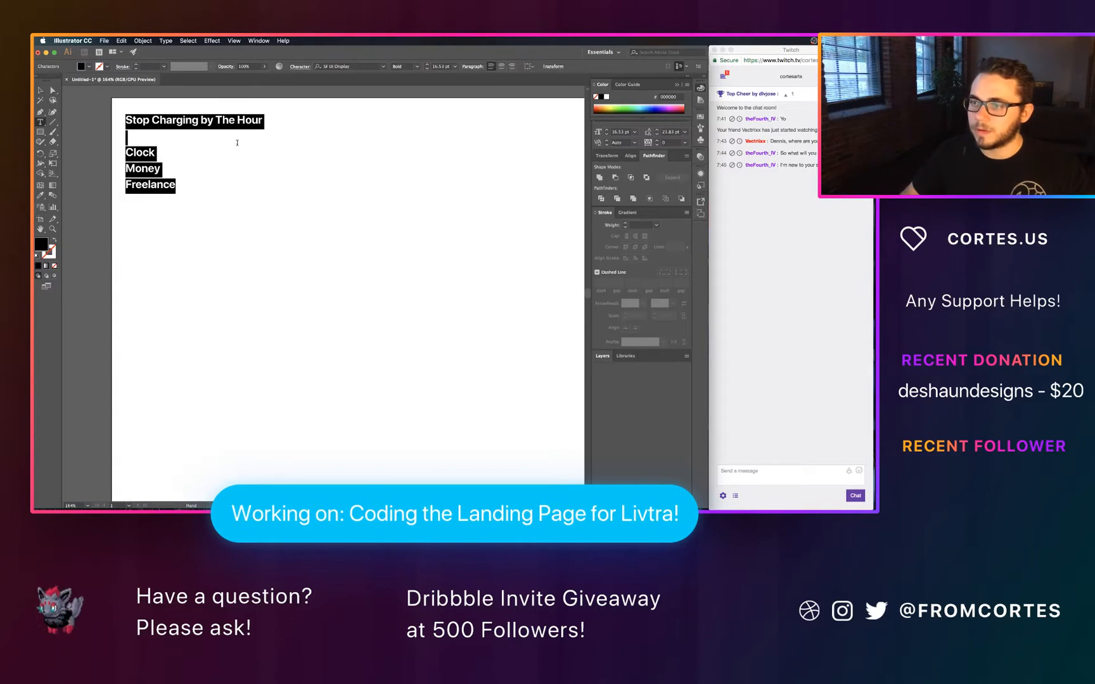
# Step: Recolor the Clock, Money and Freelance lines of the text block with the gray fill 999999
pyautogui.click(335, 146)
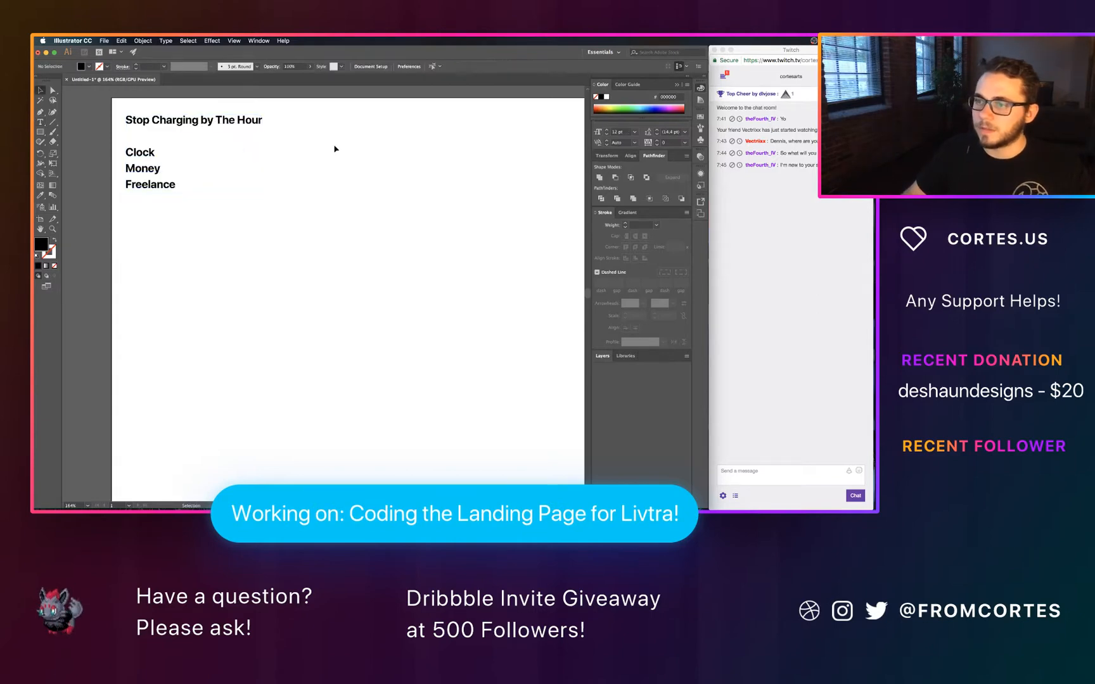
pyautogui.doubleClick(175, 183)
pyautogui.moveTo(177, 184); pyautogui.dragTo(125, 150)
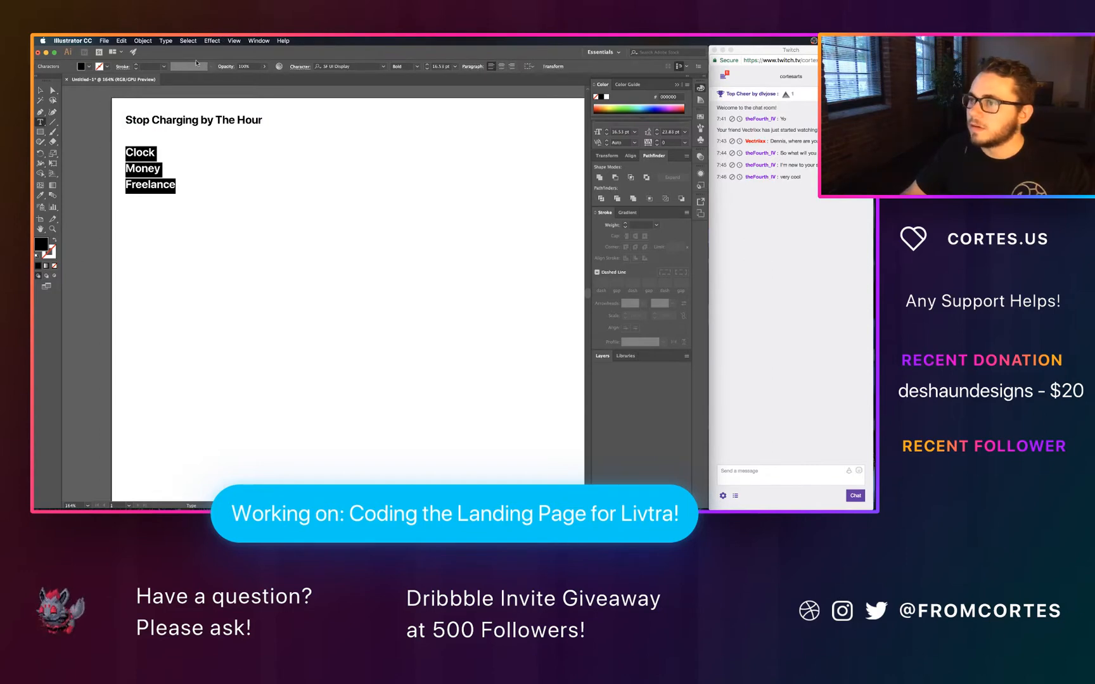
pyautogui.click(84, 68)
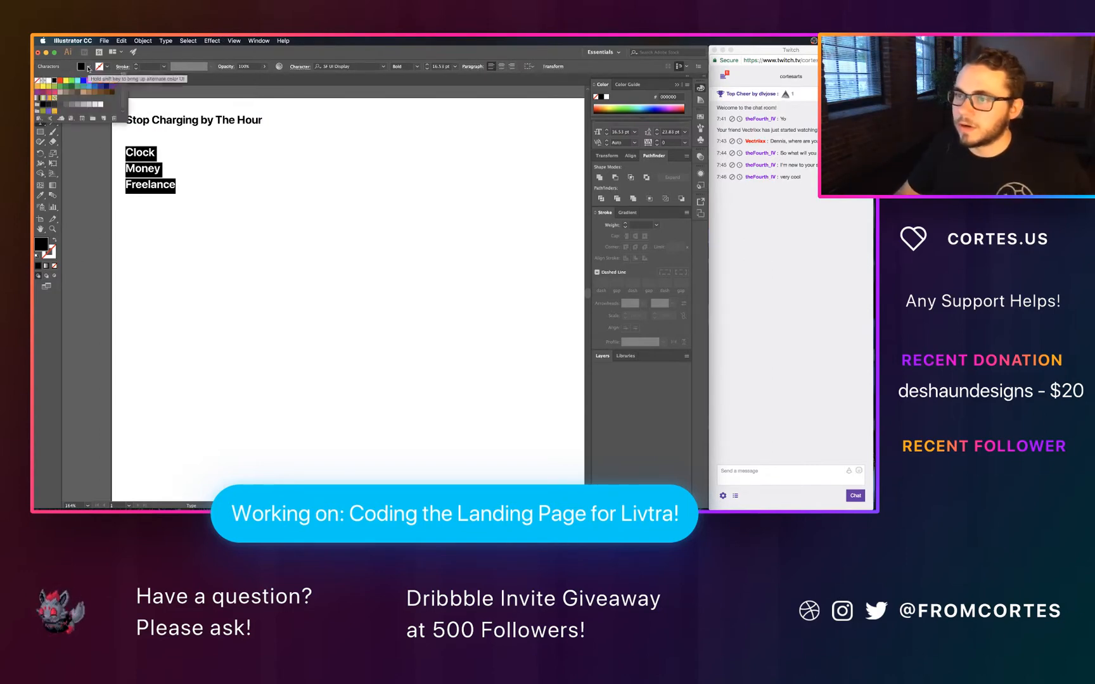
pyautogui.click(78, 104)
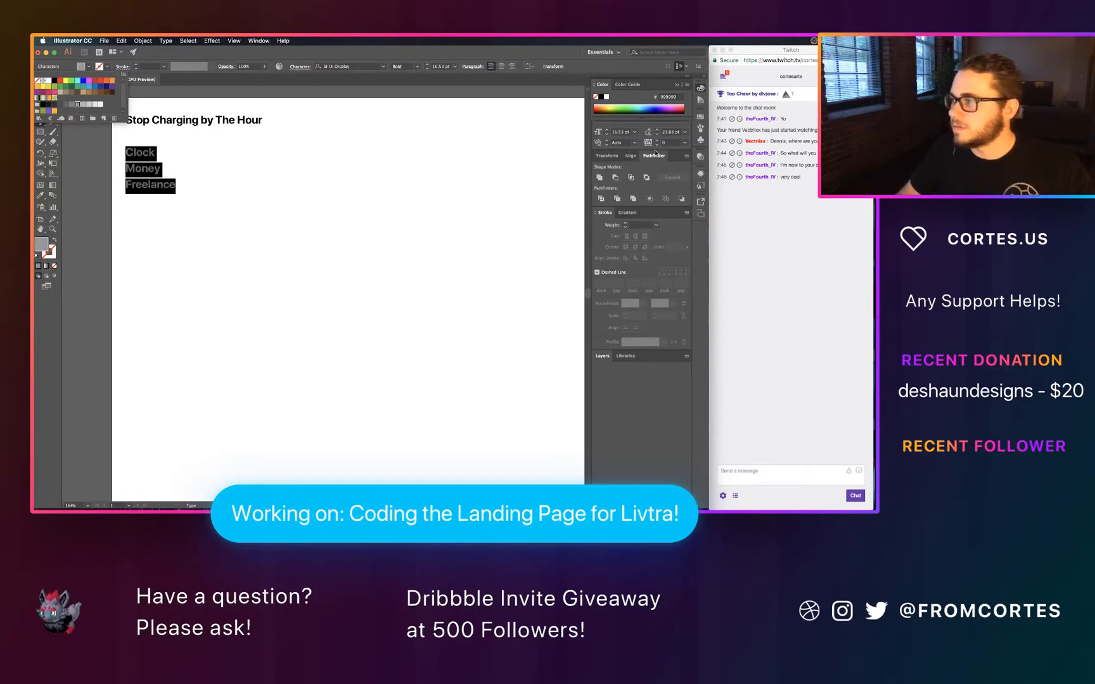
# Step: Set the font style of the Clock, Money and Freelance lines to Regular
pyautogui.click(678, 85)
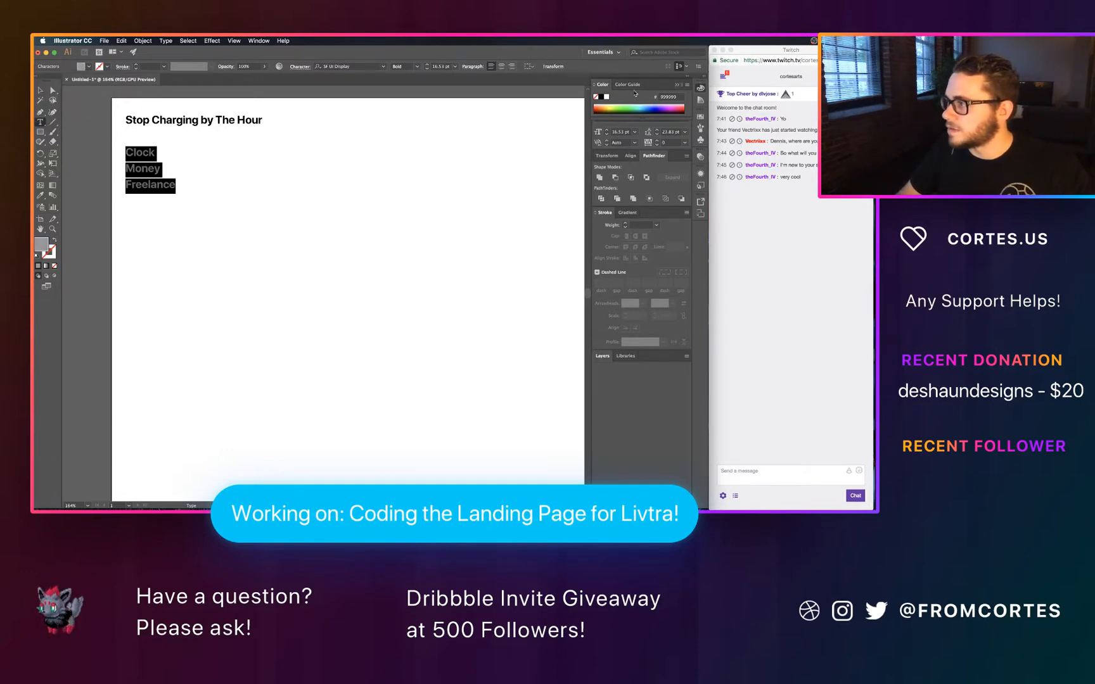
pyautogui.click(678, 85)
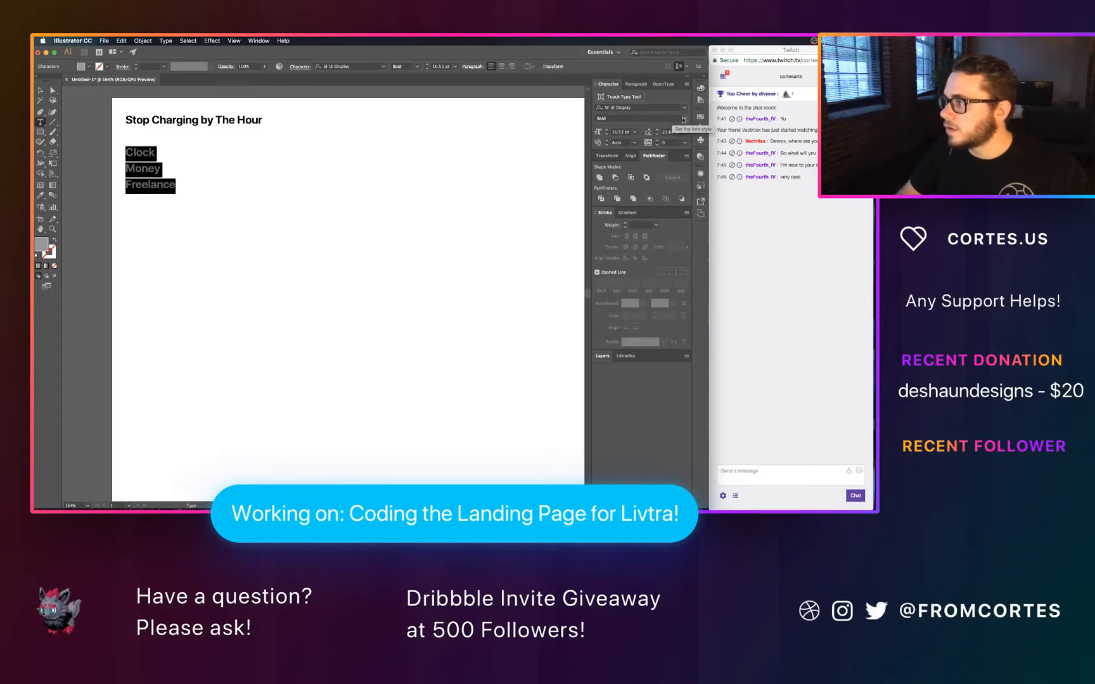
pyautogui.click(687, 119)
pyautogui.click(634, 154)
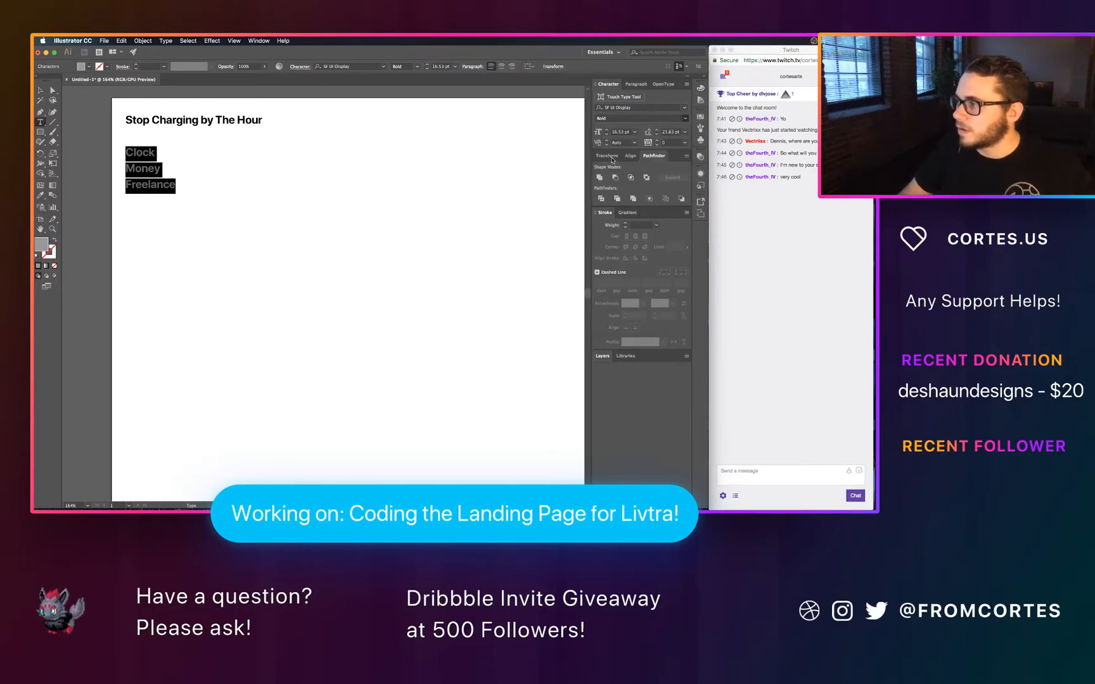
pyautogui.click(377, 114)
pyautogui.press('v')
pyautogui.click(175, 126)
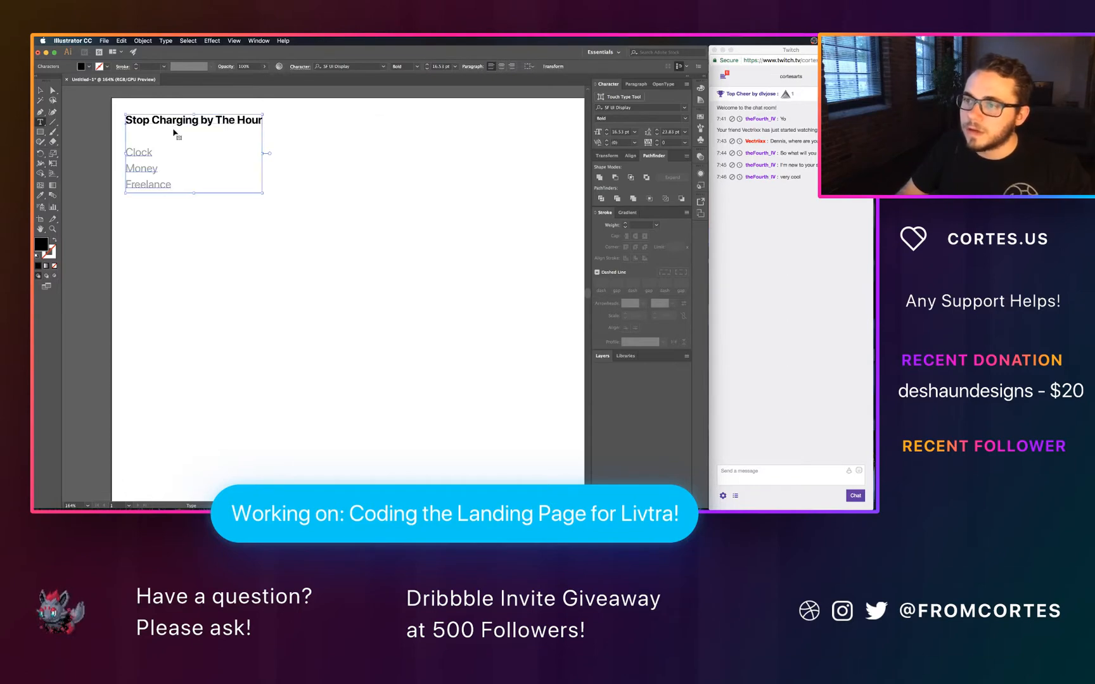
pyautogui.click(226, 103)
pyautogui.scroll(3, 226, 103)
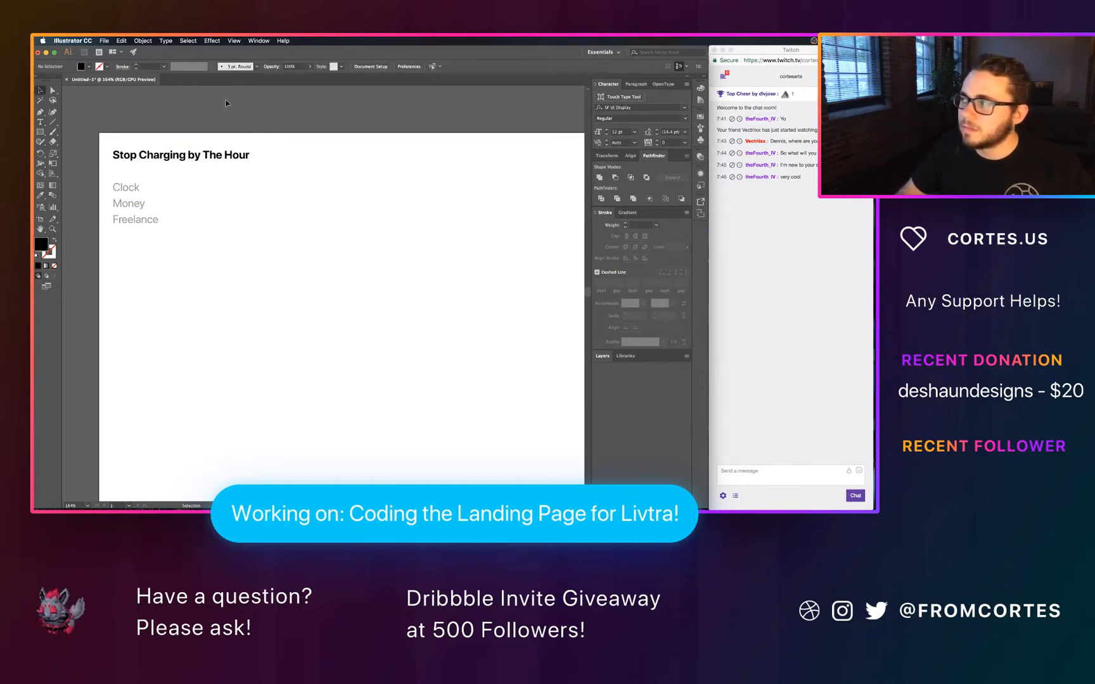
pyautogui.scroll(-1, 224, 105)
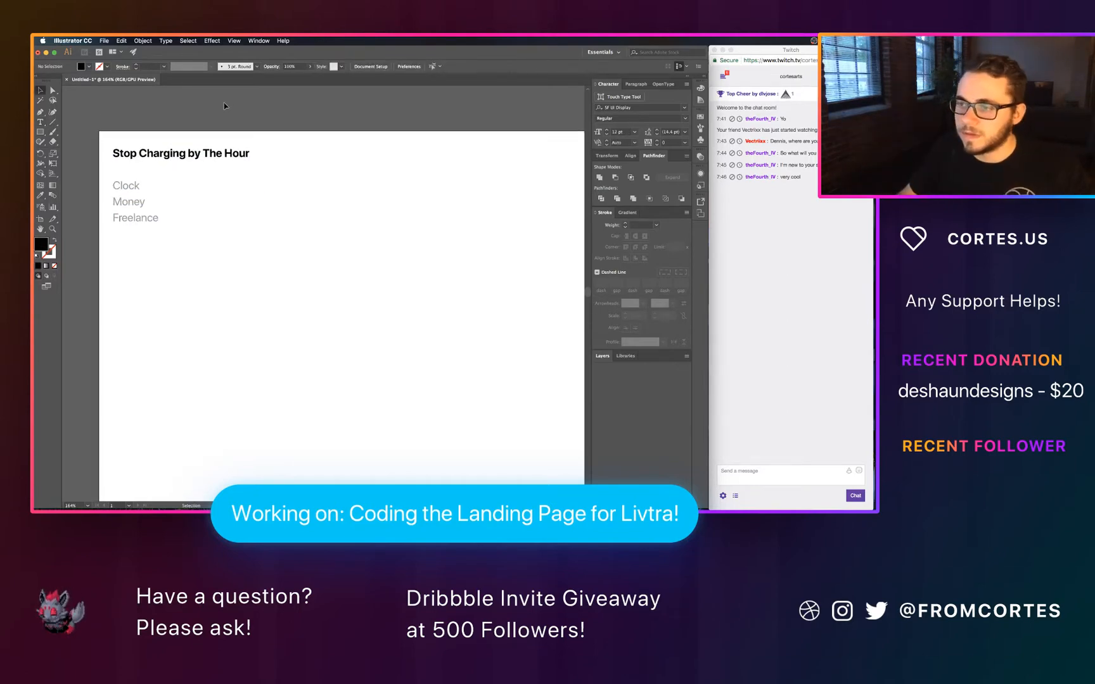
pyautogui.scroll(-2, 224, 106)
pyautogui.scroll(-3, 214, 106)
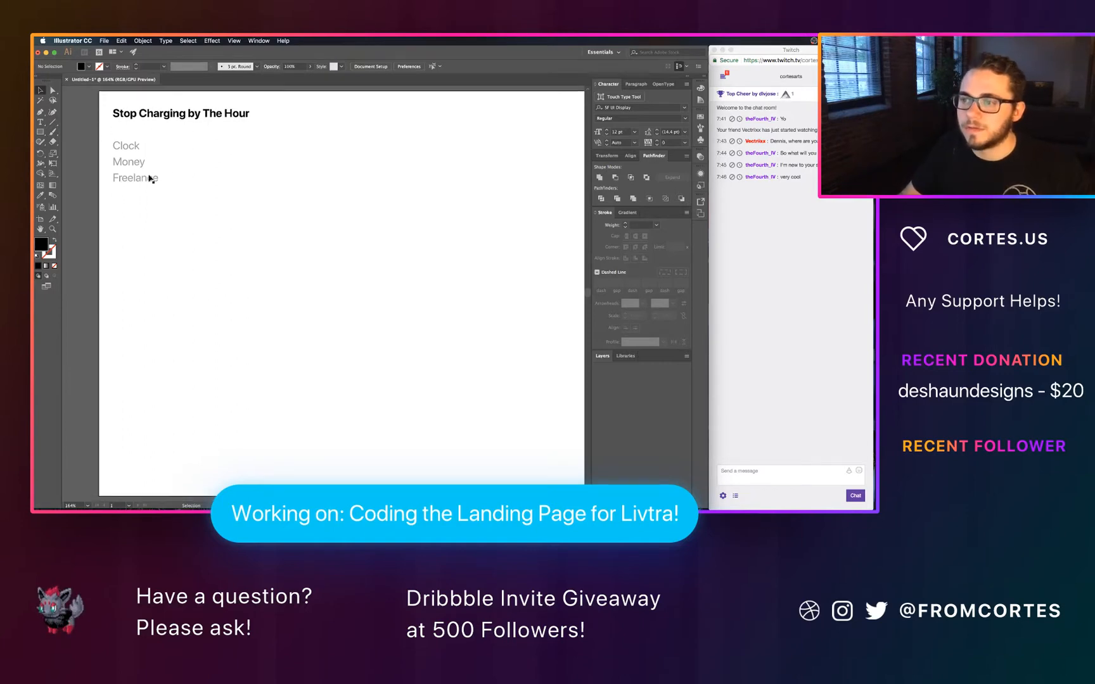
pyautogui.hotkey('ctrl', 'Left')
pyautogui.hotkey('ctrl', 'Right')
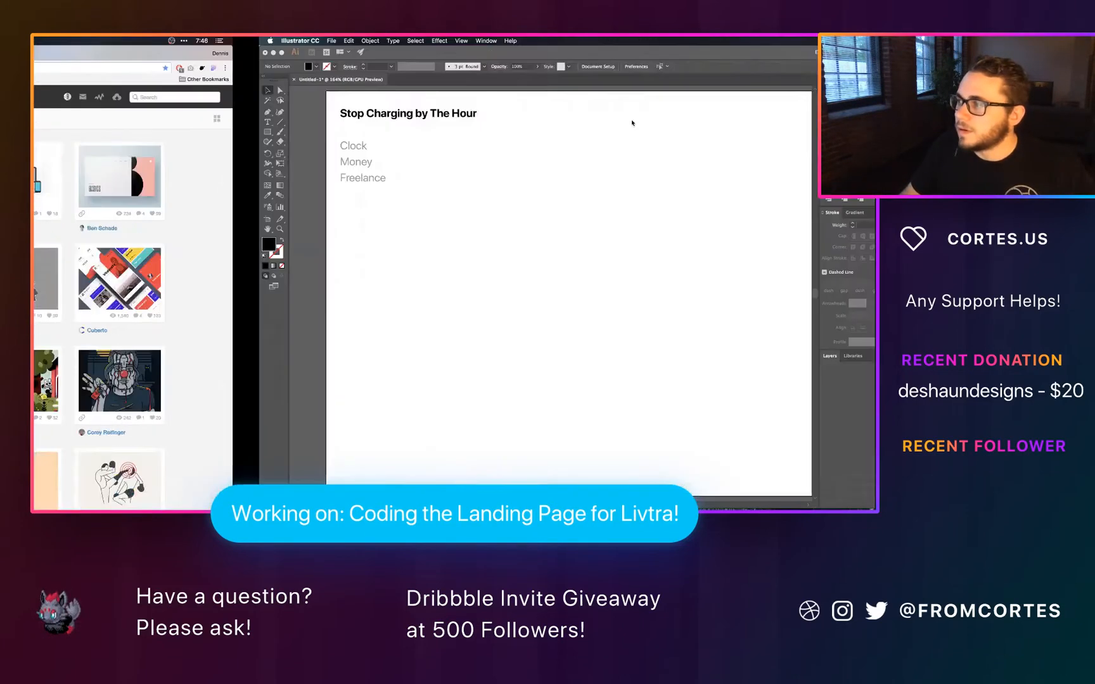
# Step: Add the lines "Freedom", "Wealth" and "Improvement" below Freelance in the keyword list
pyautogui.doubleClick(156, 177)
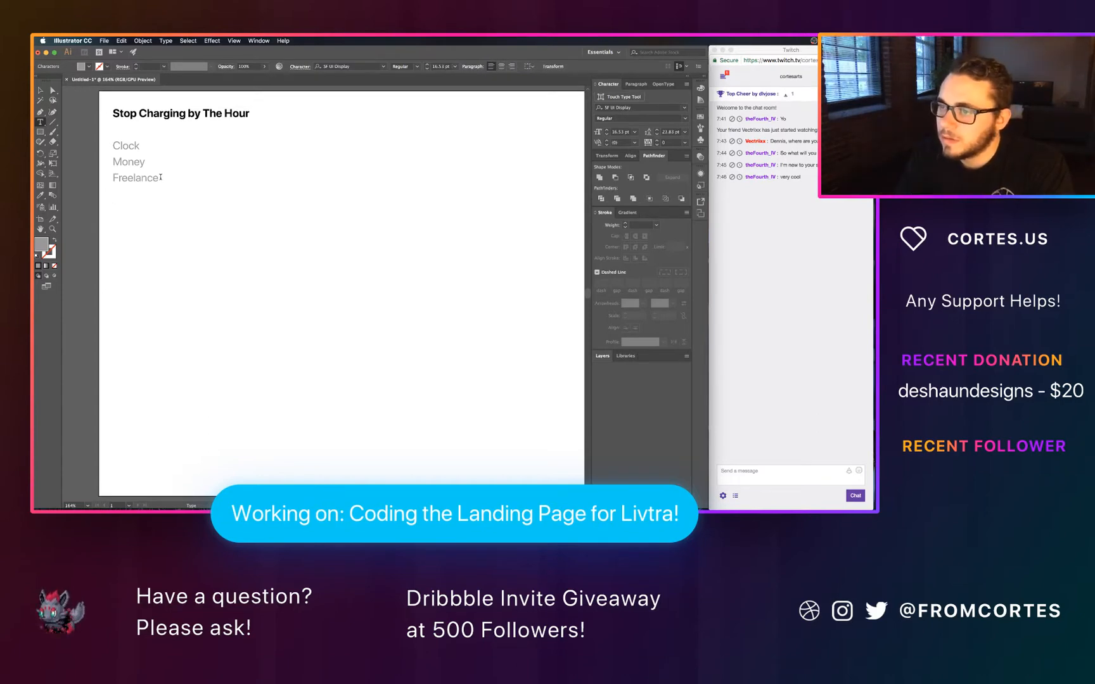
pyautogui.write('Freedom')
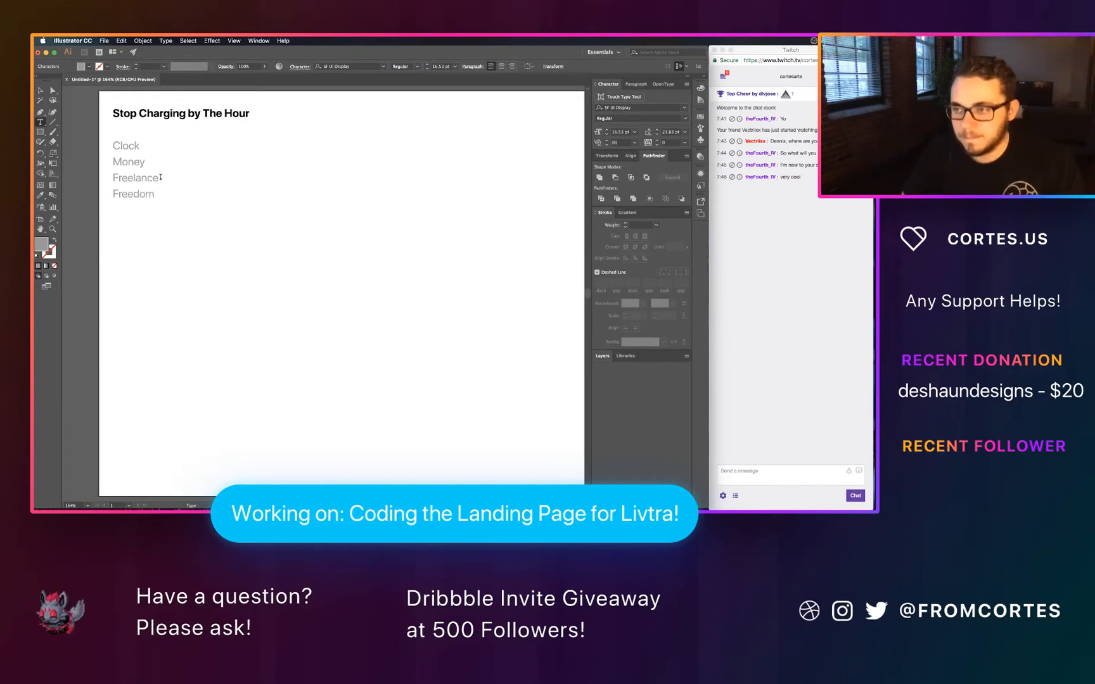
pyautogui.press('Return')
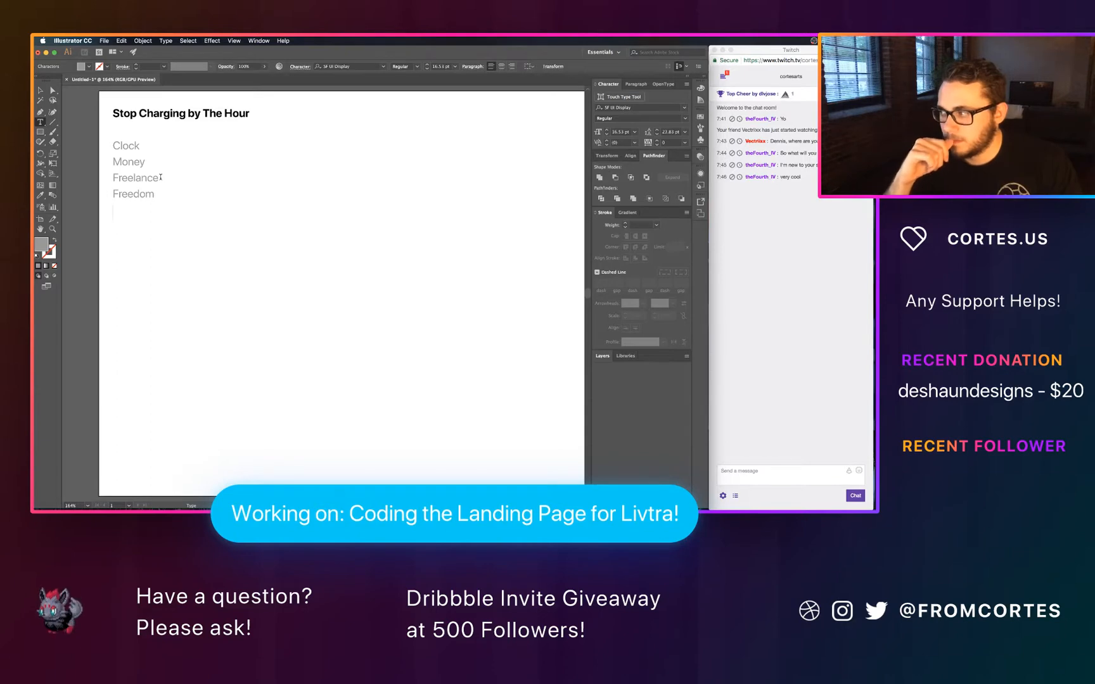
pyautogui.write('Wealt')
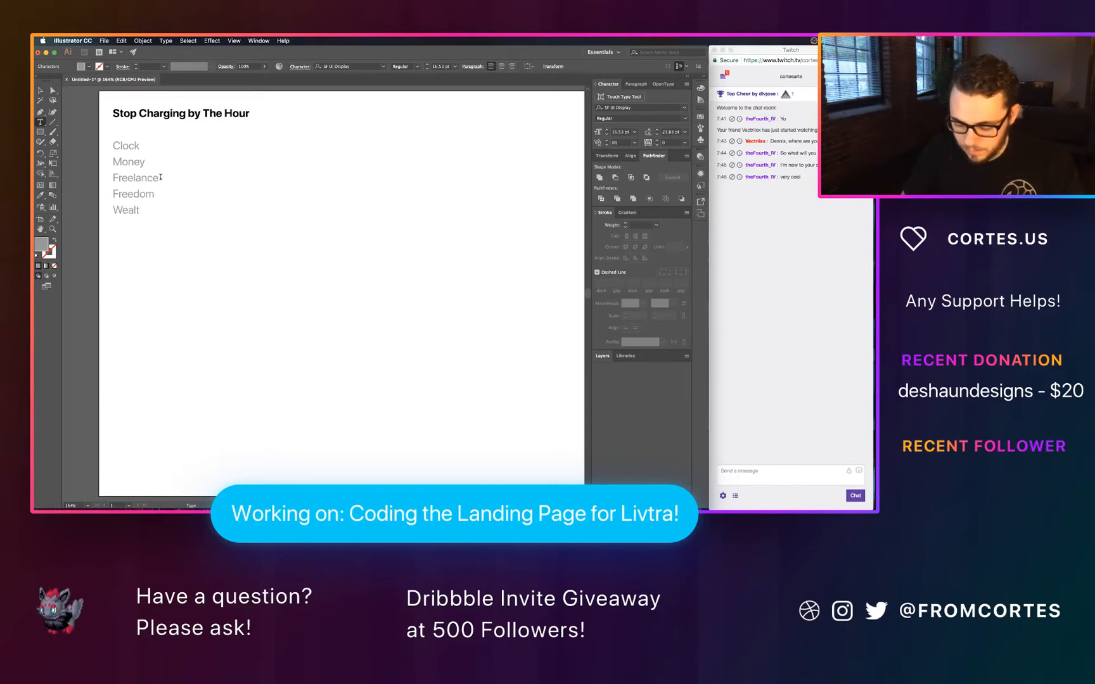
pyautogui.write('tImprovement')
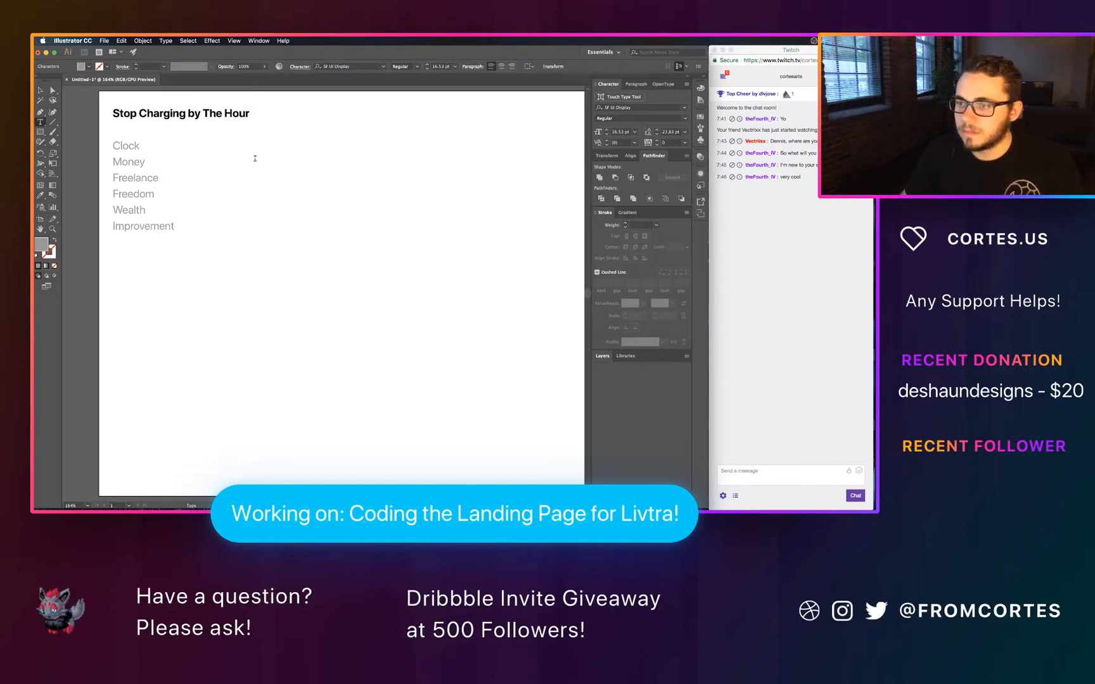
pyautogui.press('Escape')
pyautogui.click(302, 142)
pyautogui.scroll(1, 282, 130)
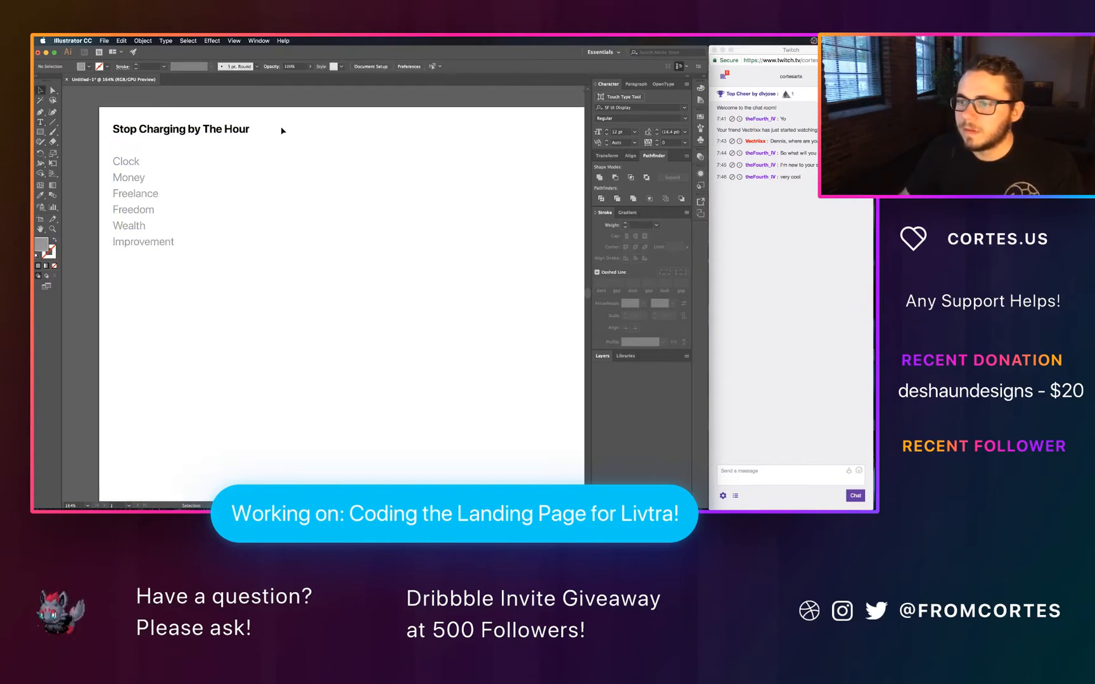
# Step: Add the line "Clients" below Improvement at the end of the keyword list
pyautogui.scroll(-3, 282, 131)
pyautogui.press('t')
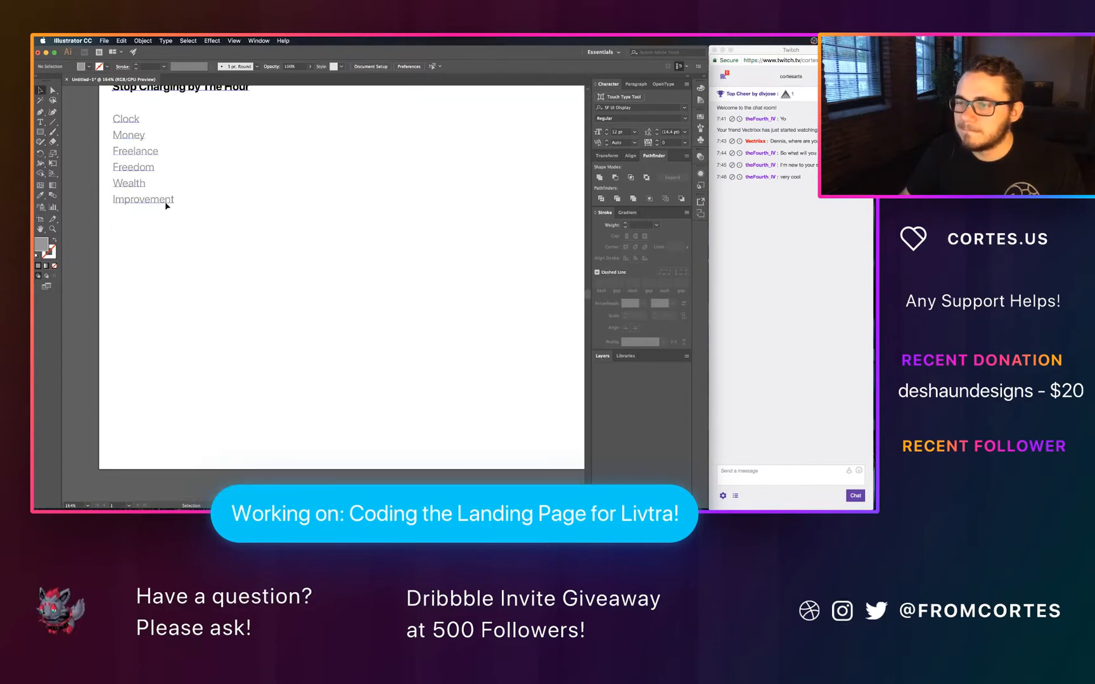
pyautogui.click(166, 201)
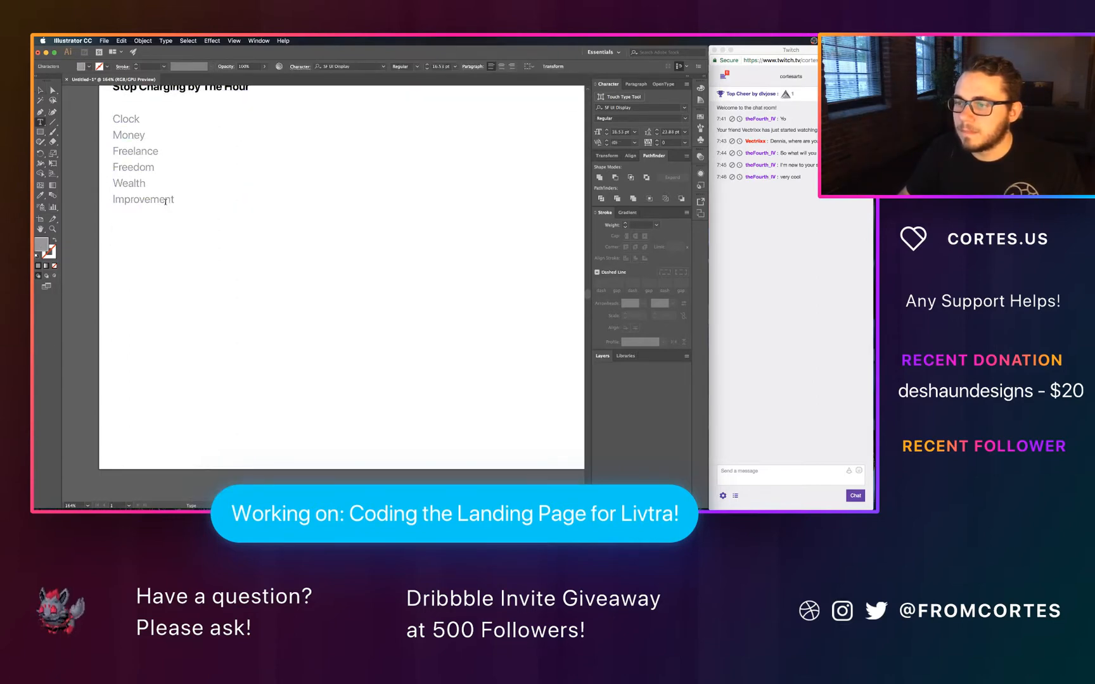
pyautogui.press('Return')
pyautogui.write('CLient')
pyautogui.press('BackSpace')
pyautogui.press('BackSpace')
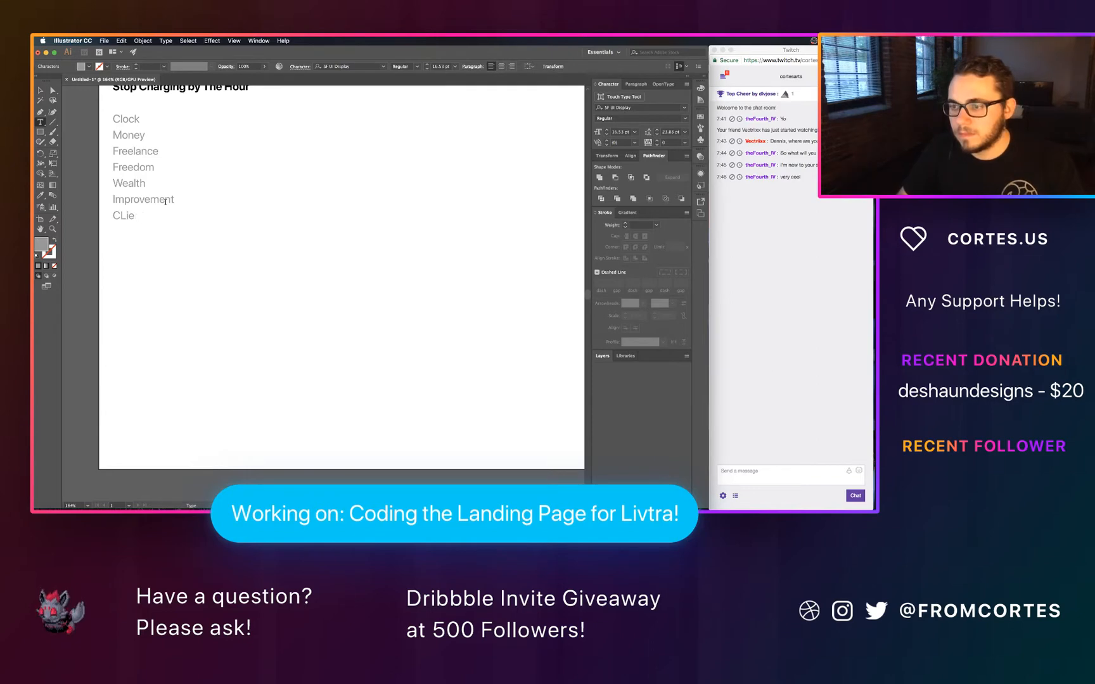
pyautogui.write('lie')
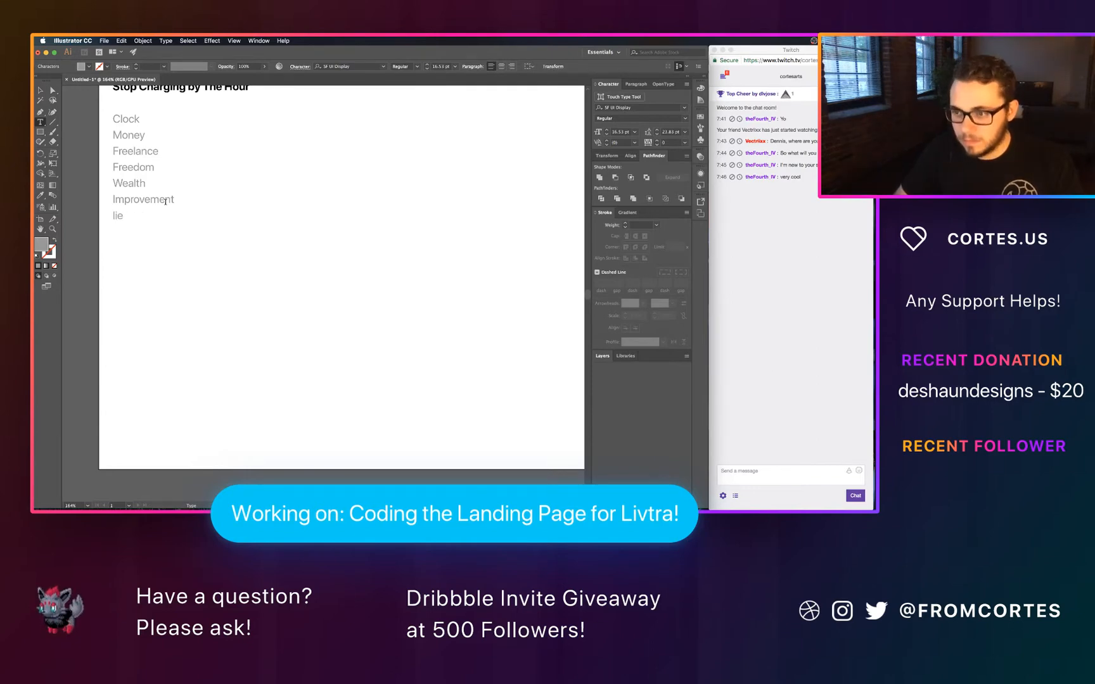
pyautogui.press('BackSpace')
pyautogui.press('BackSpace')
pyautogui.write('Clients')
pyautogui.press('Escape')
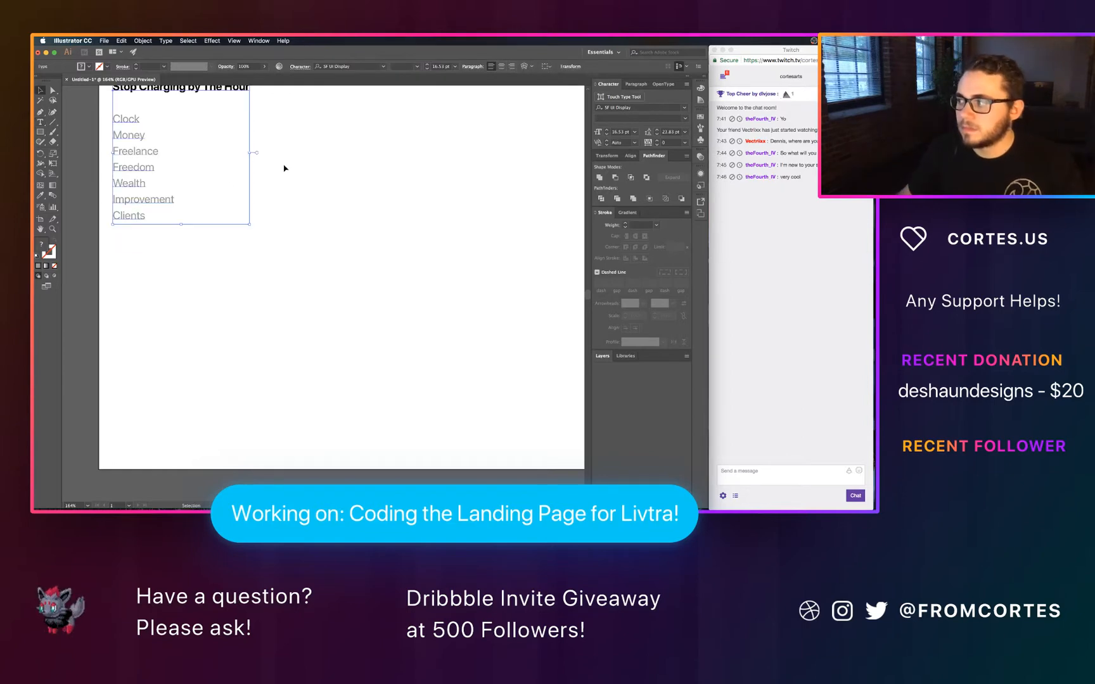
pyautogui.click(281, 166)
# Step: Switch to Dribbble in Chrome and search for "clock" to look over illustration references
pyautogui.press('super+Tab')
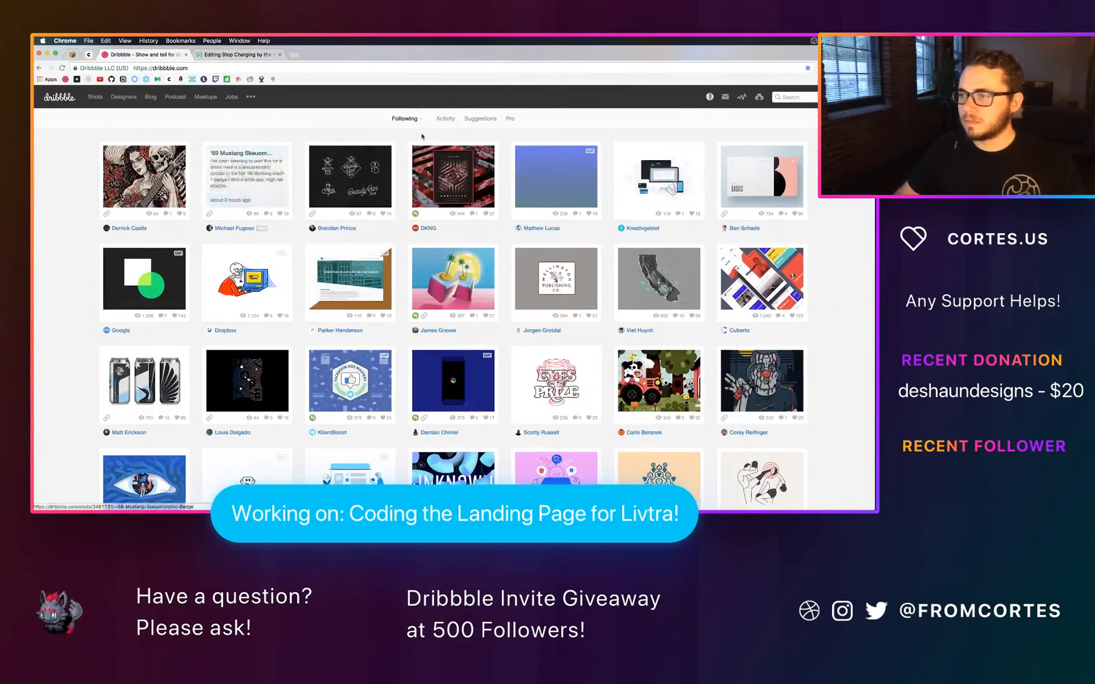
pyautogui.click(813, 97)
pyautogui.write('clock')
pyautogui.press('Return')
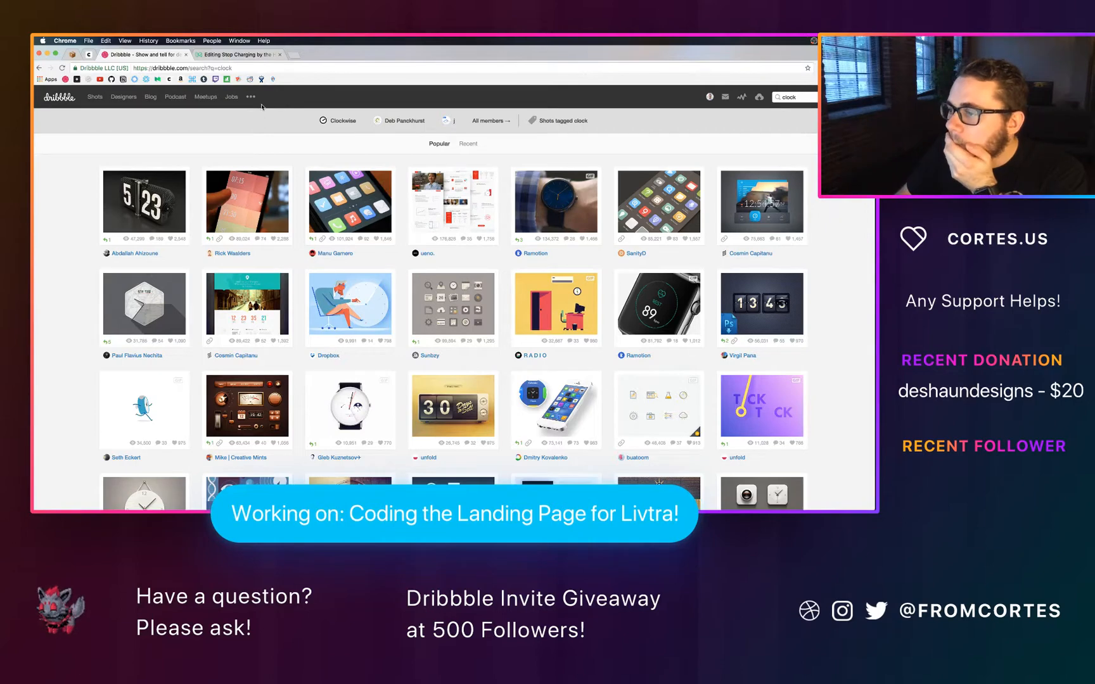
pyautogui.scroll(-1, 68, 217)
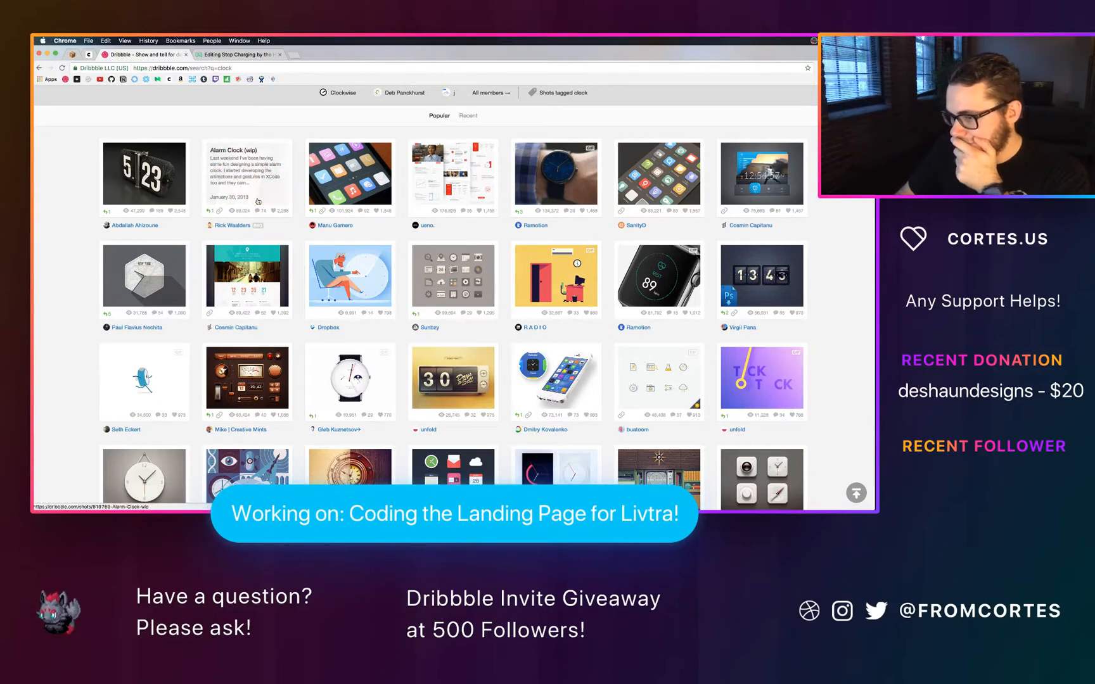
pyautogui.scroll(1, 69, 216)
# Step: Open the account's Dribbble Buckets page in a new tab and look through the saved buckets
pyautogui.moveTo(709, 97)
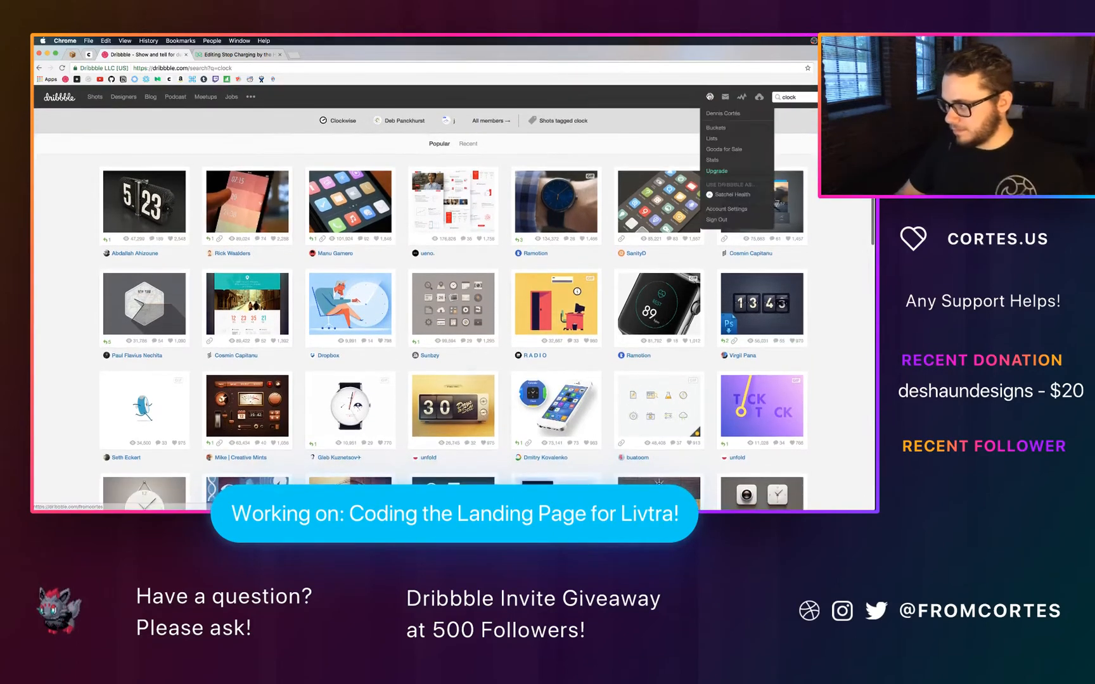
pyautogui.keyDown('super'); pyautogui.click(715, 127); pyautogui.keyUp('super')
pyautogui.click(226, 53)
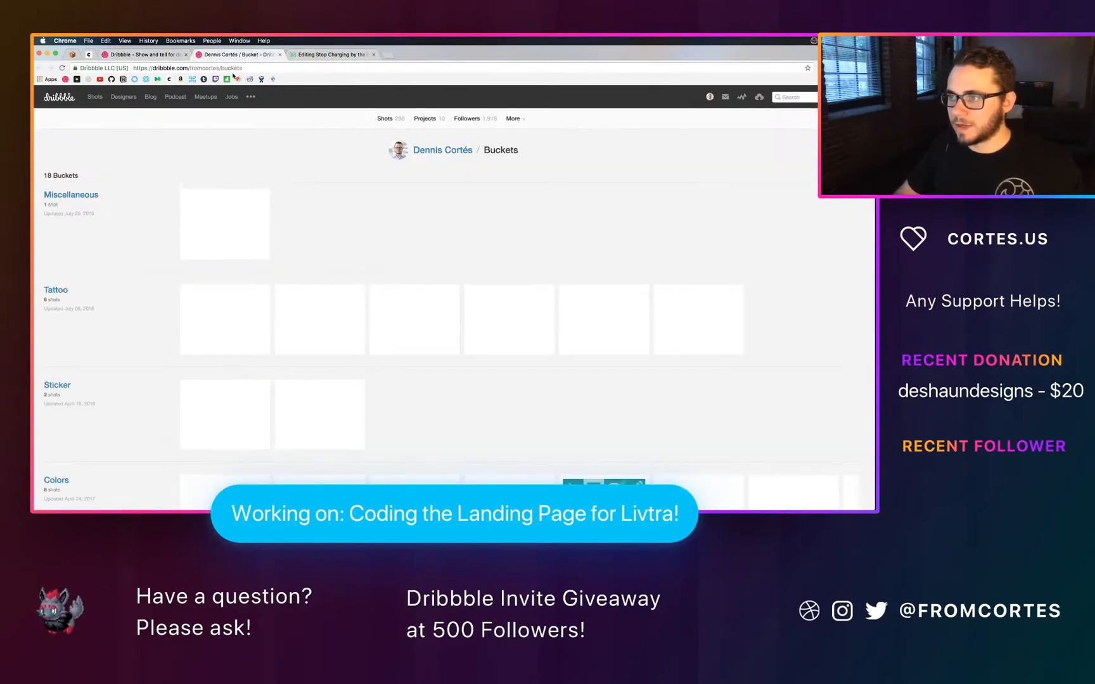
pyautogui.scroll(-2, 125, 311)
pyautogui.scroll(-6, 125, 311)
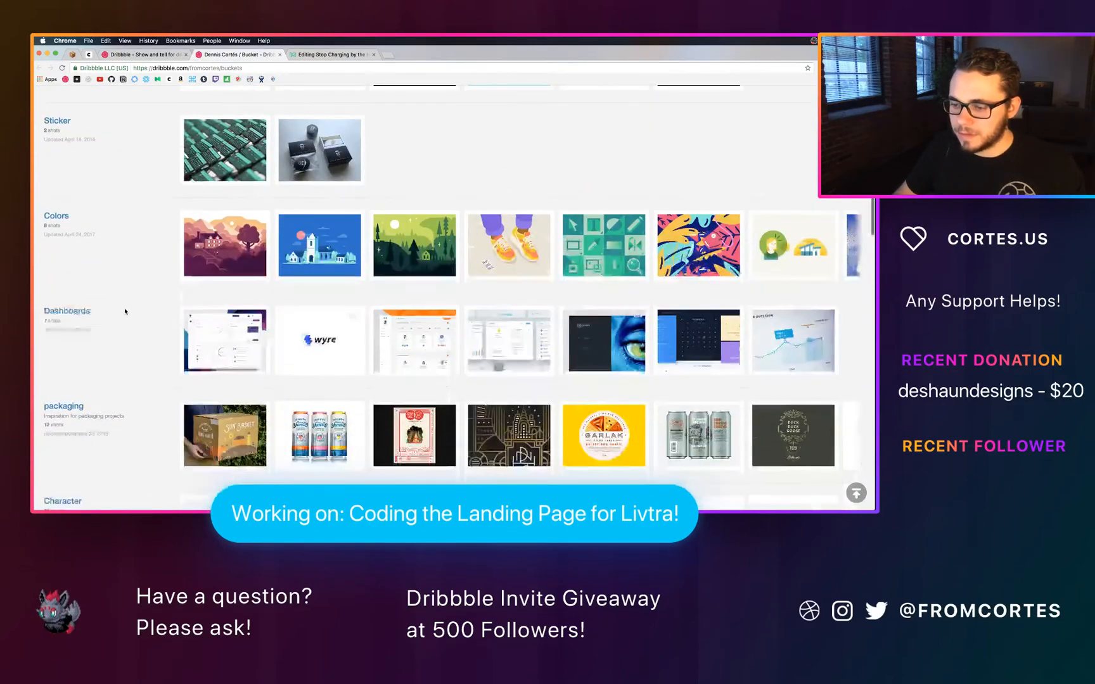
pyautogui.scroll(-7, 124, 311)
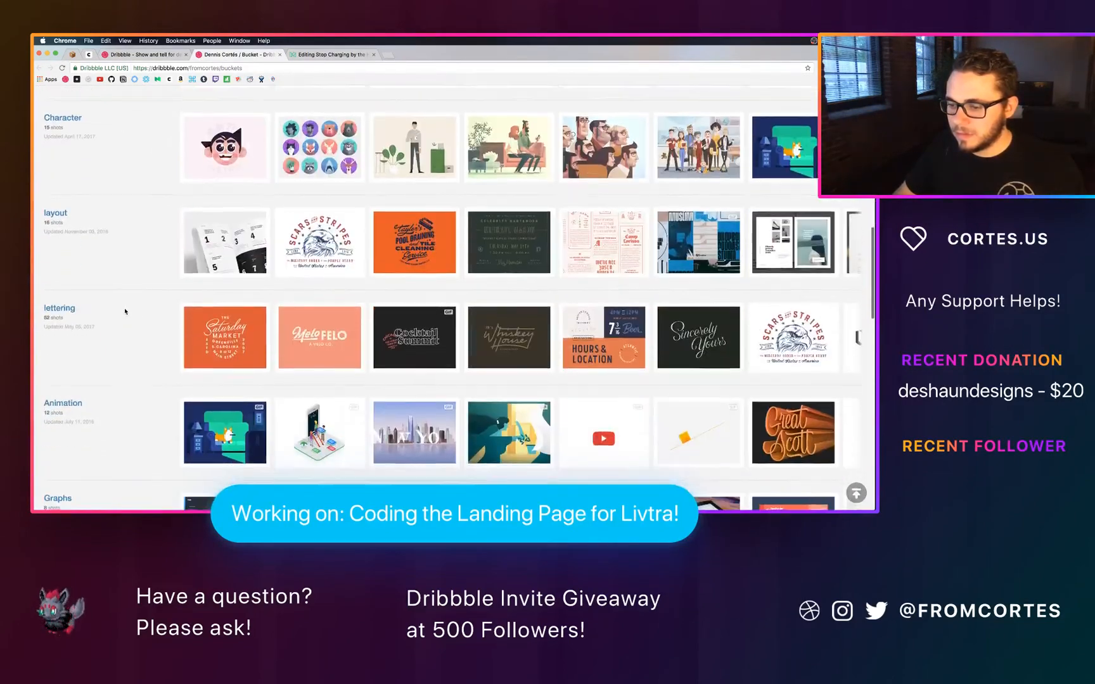
pyautogui.scroll(-2, 124, 312)
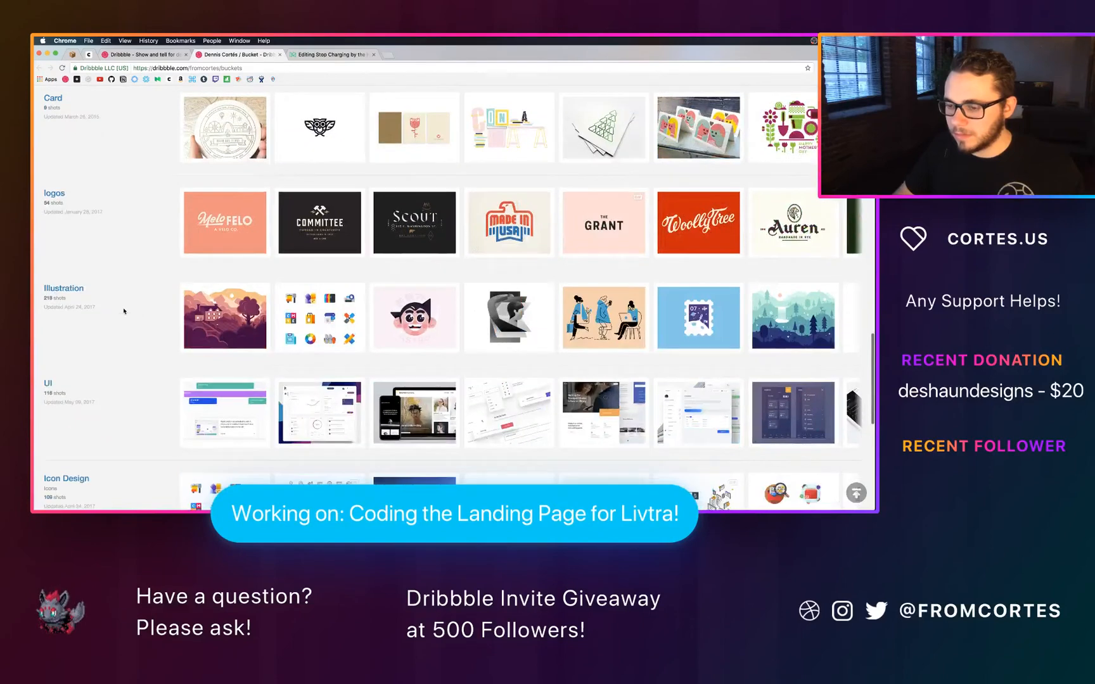
# Step: Browse the shots in the Illustration bucket for inspiration and switch back to Illustrator
pyautogui.click(64, 293)
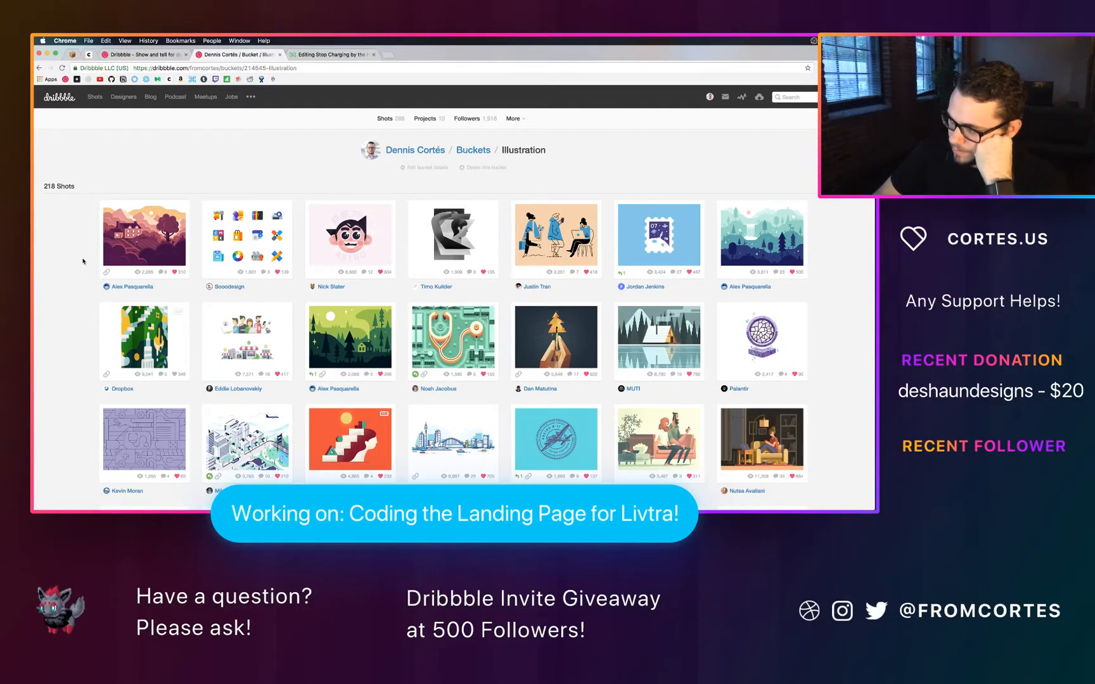
pyautogui.scroll(-3, 85, 260)
pyautogui.scroll(-6, 86, 260)
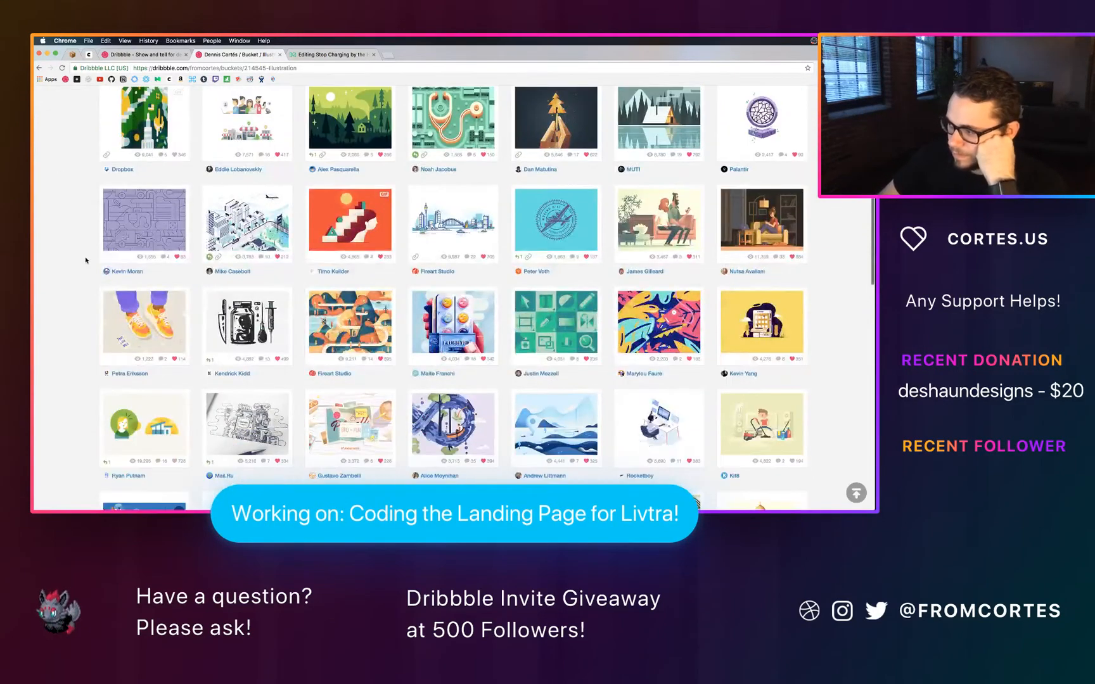
pyautogui.scroll(1, 86, 260)
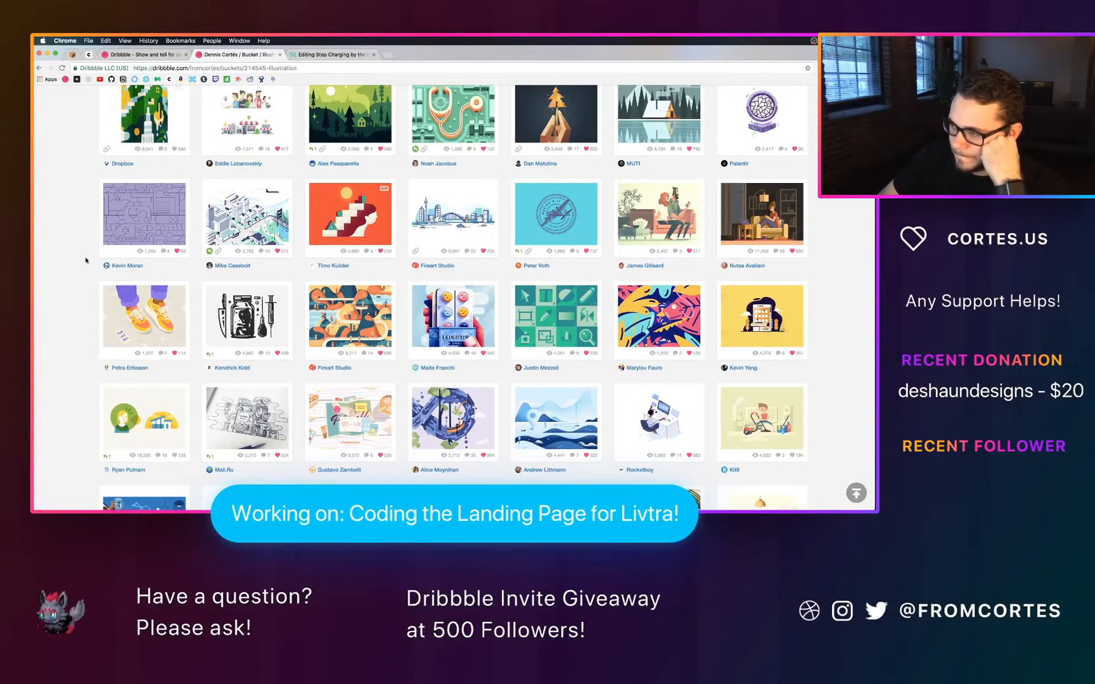
pyautogui.press('super+Tab')
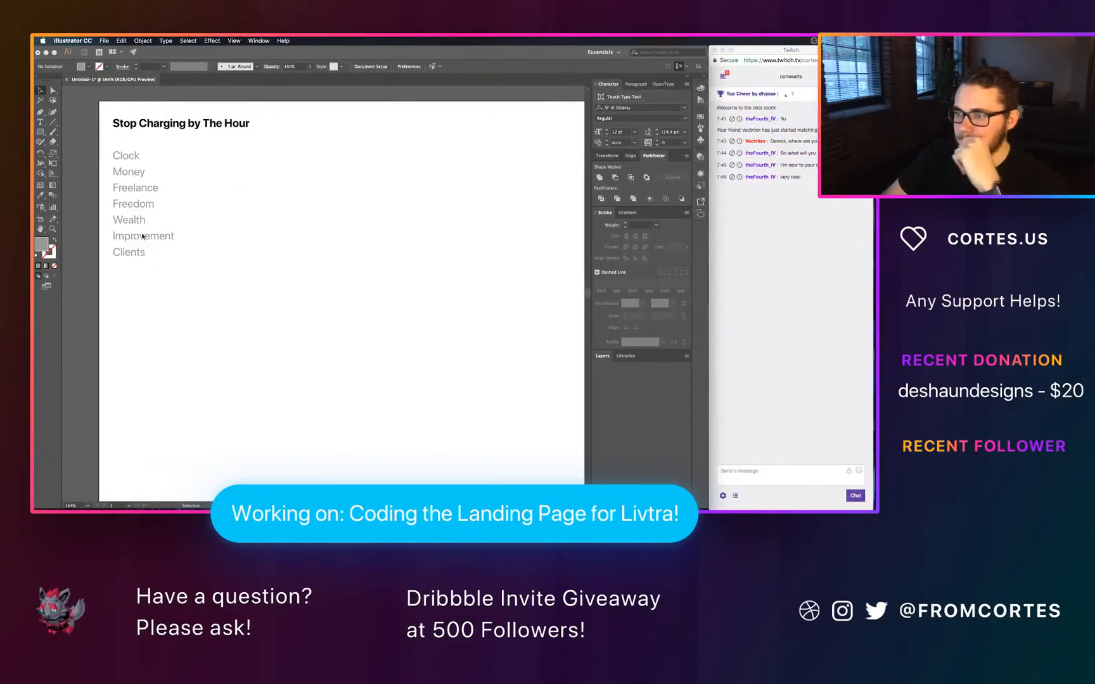
# Step: Show the document grid across the artboard
pyautogui.click(231, 41)
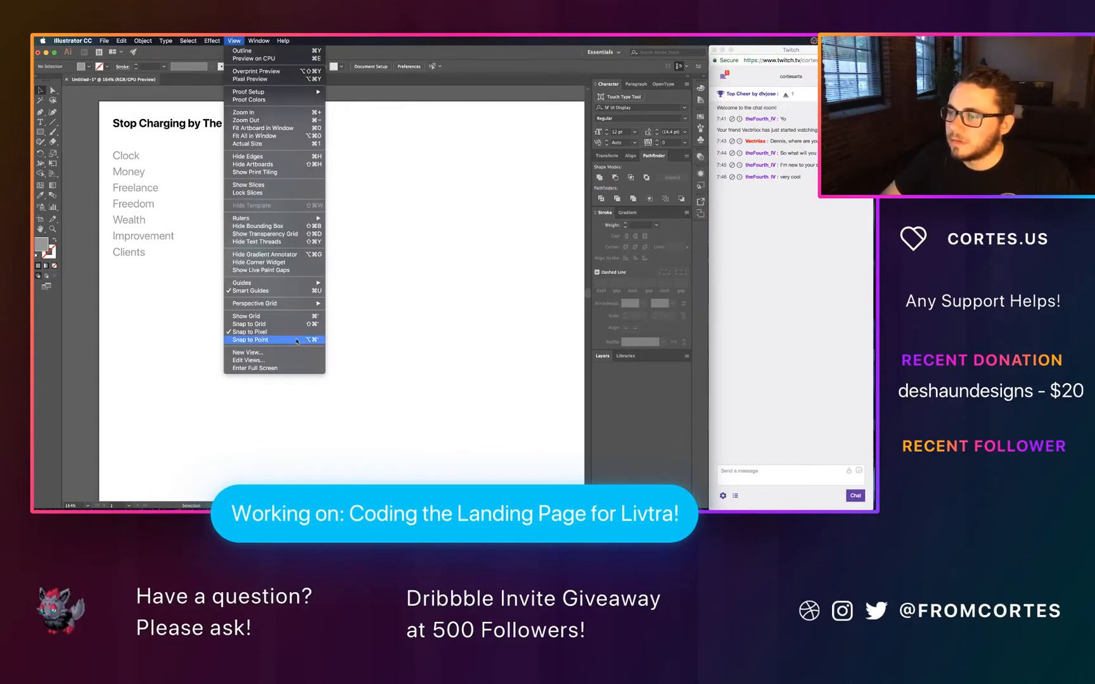
pyautogui.click(266, 332)
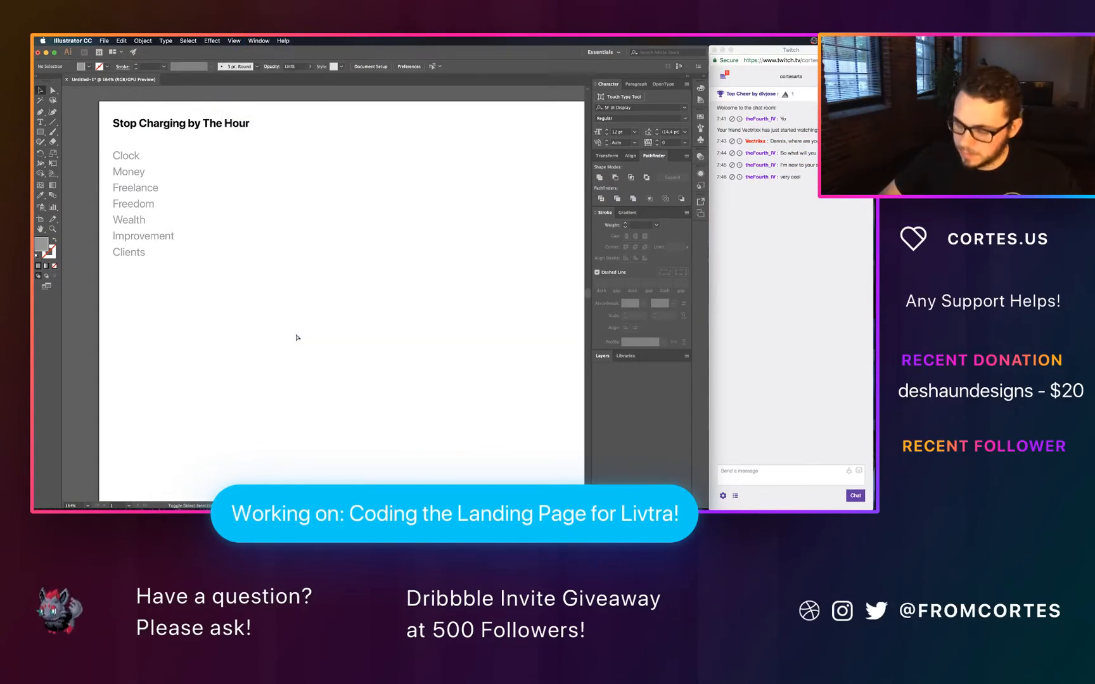
pyautogui.press('super+apostrophe')
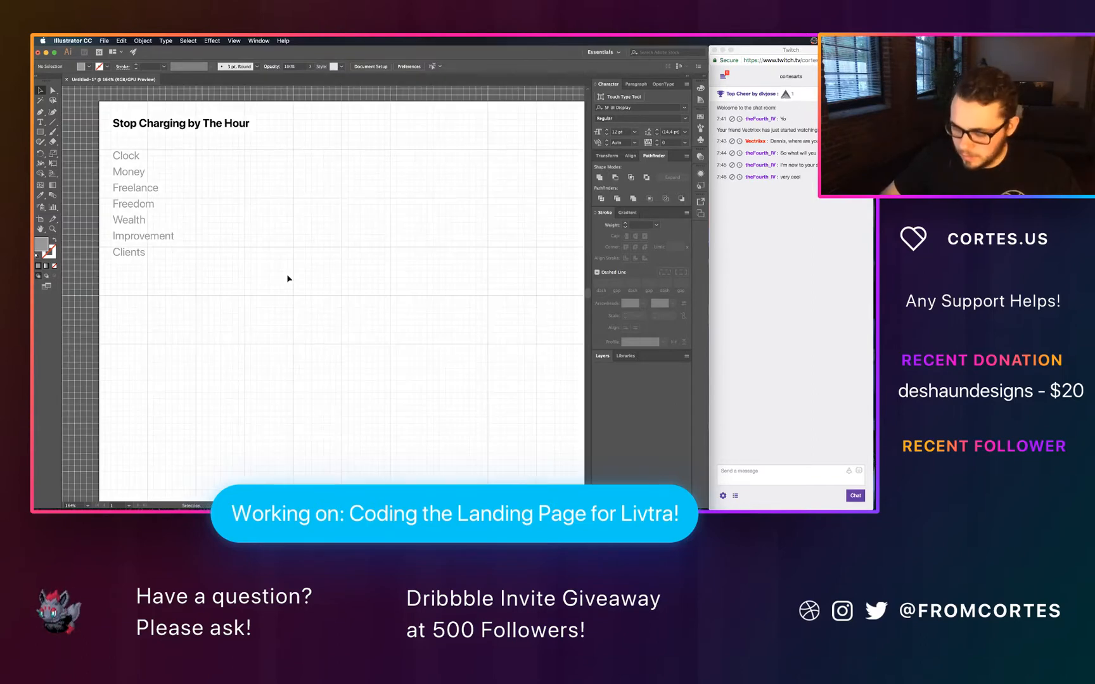
# Step: Draw a 144 px grey circle with the Ellipse tool in the empty area beside the keyword list
pyautogui.hscroll(5, 287, 276)
pyautogui.hscroll(-5, 288, 273)
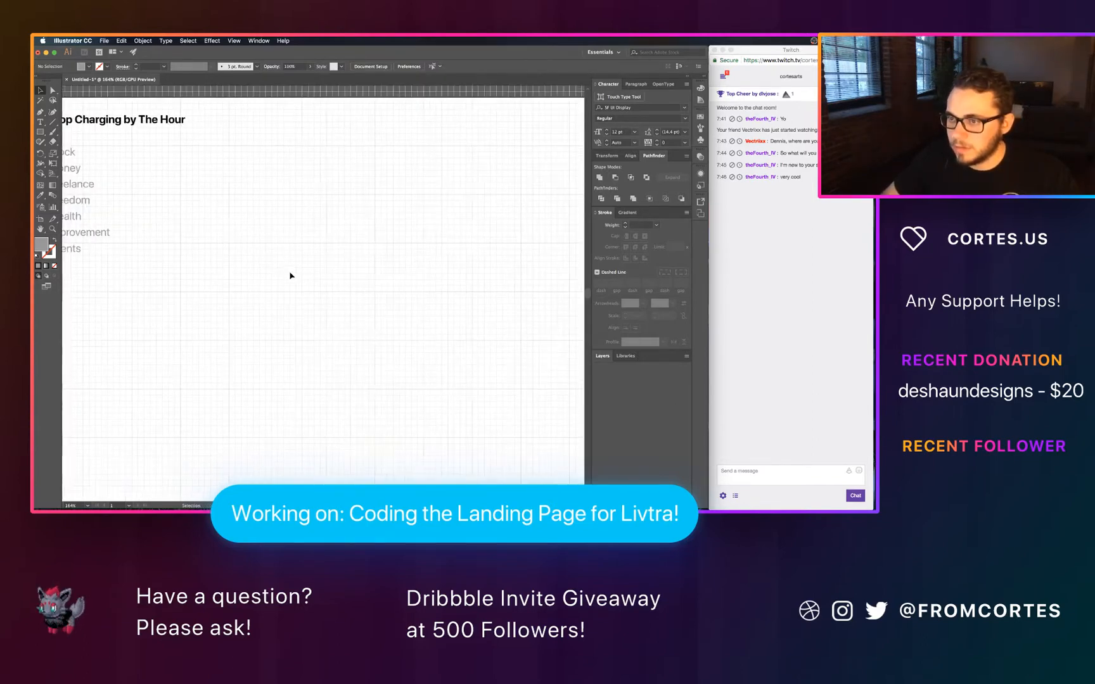
pyautogui.hscroll(3, 283, 278)
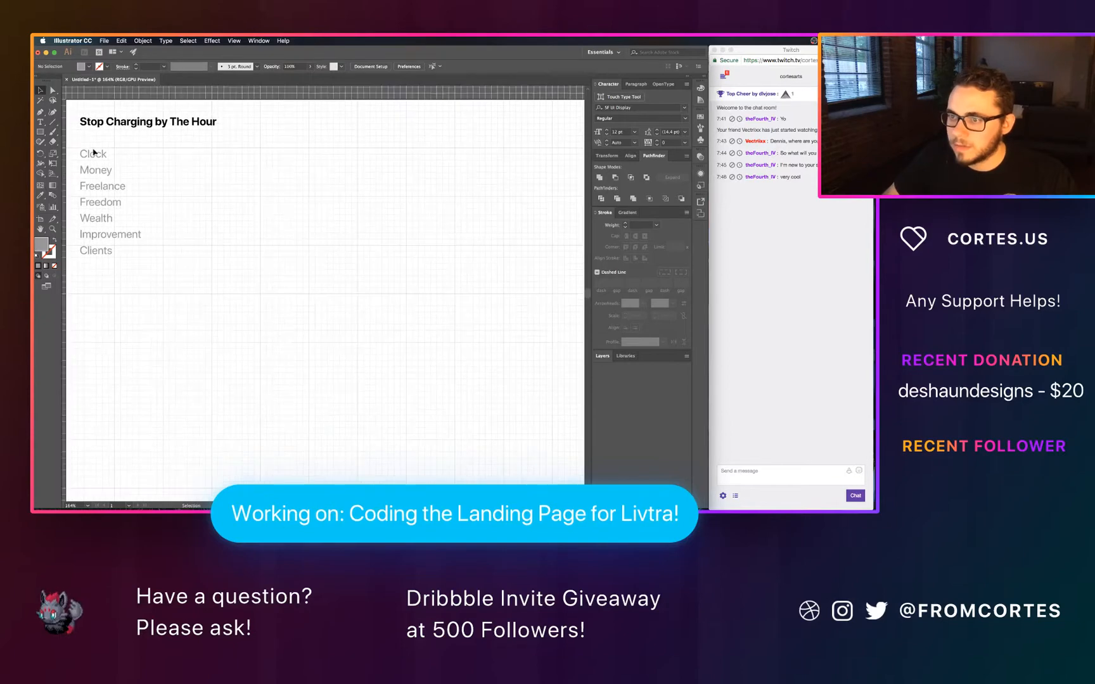
pyautogui.click(40, 132)
pyautogui.moveTo(40, 132); pyautogui.dragTo(75, 152)
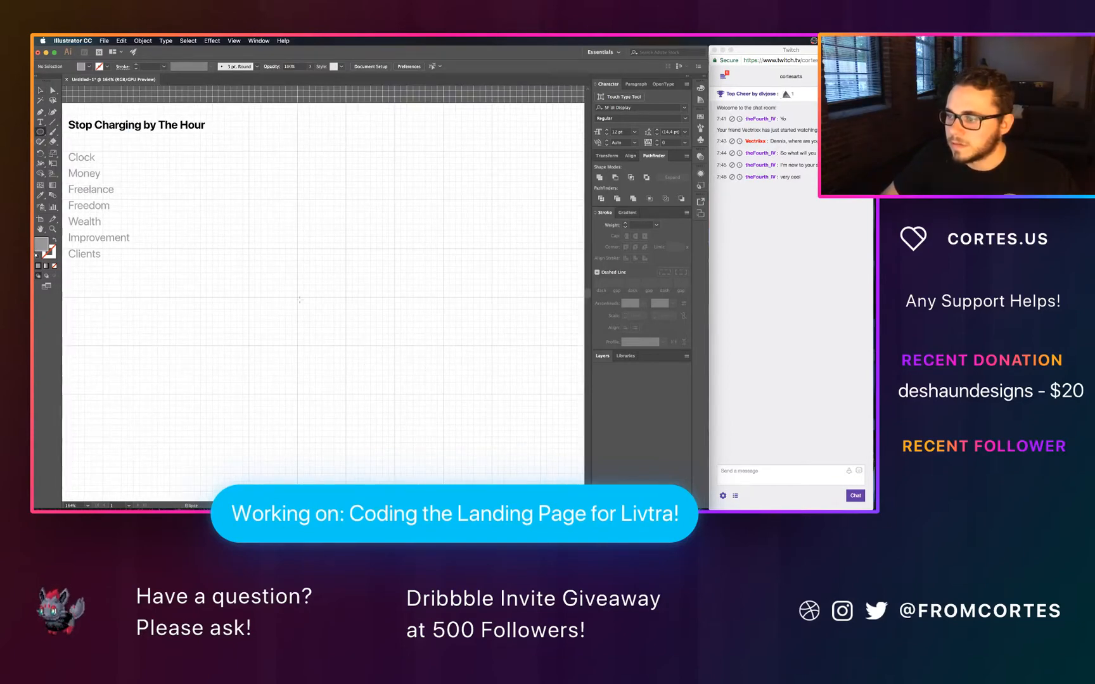
pyautogui.moveTo(297, 297); pyautogui.dragTo(347, 345)
pyautogui.press('super+Tab')
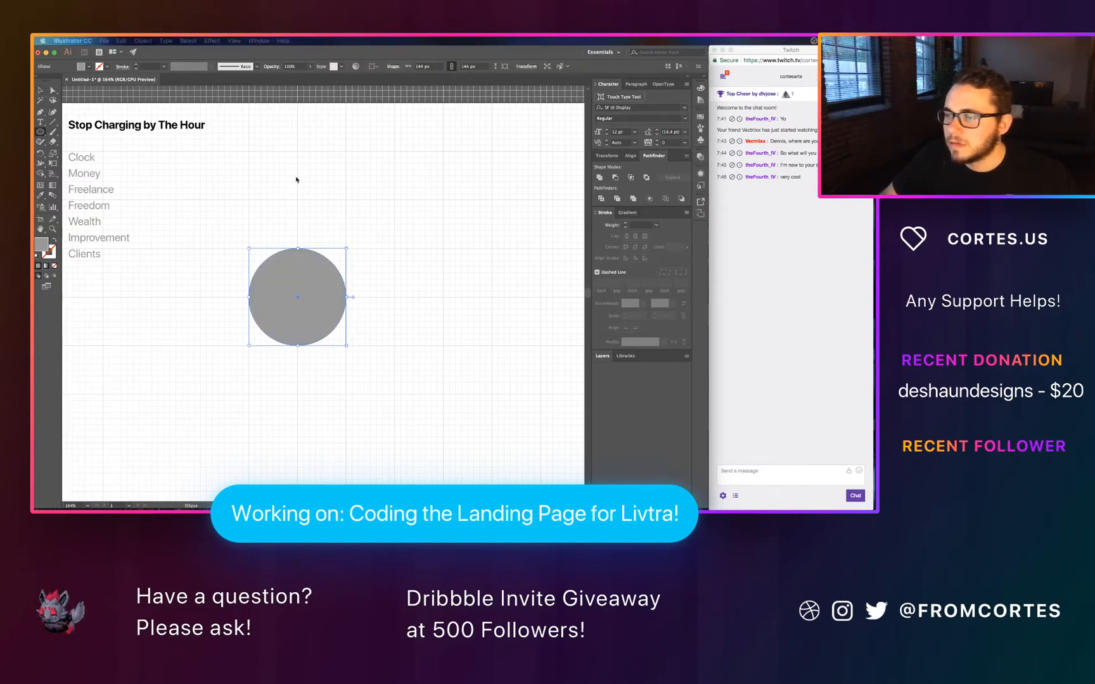
pyautogui.press('super+Tab')
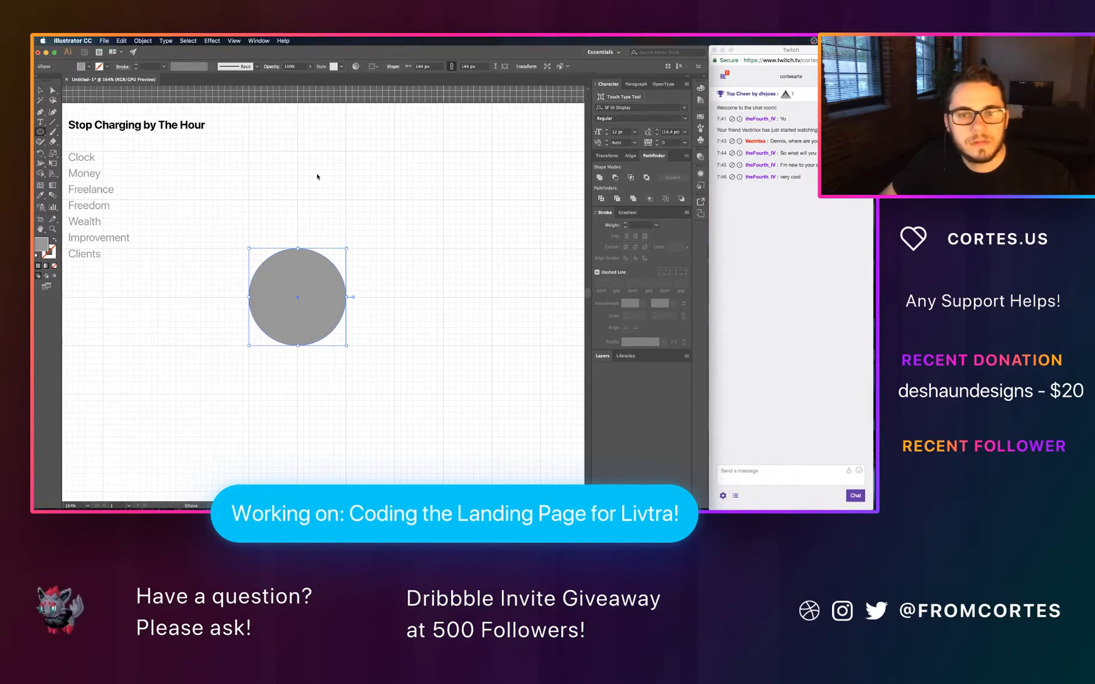
pyautogui.press('super+Tab')
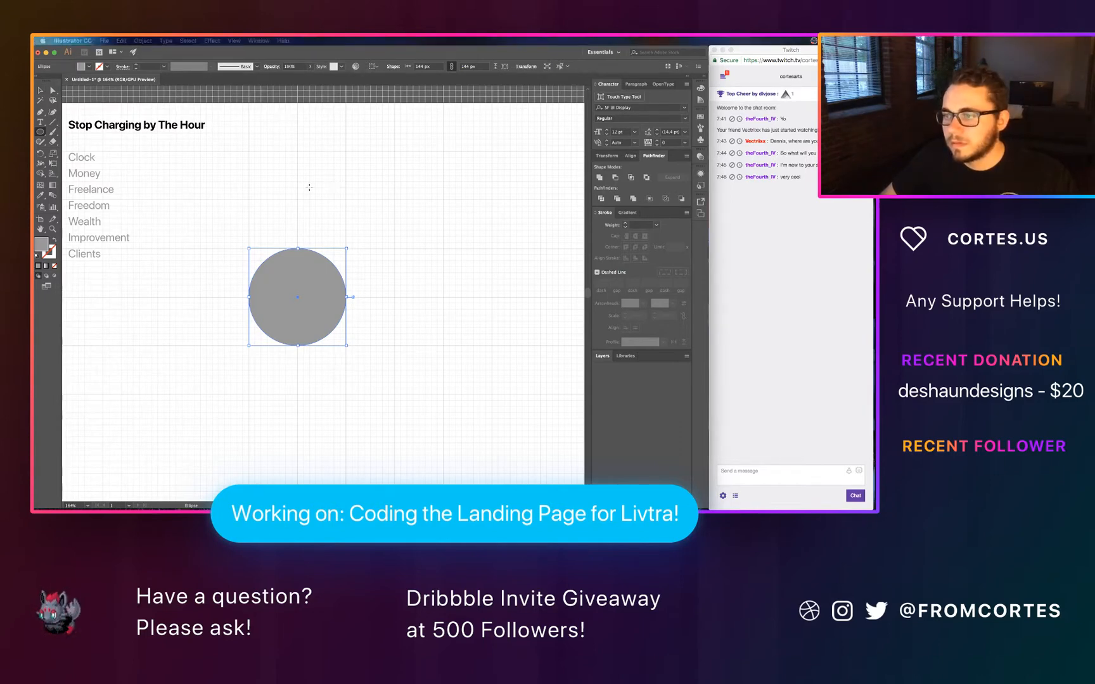
pyautogui.press('super+Tab')
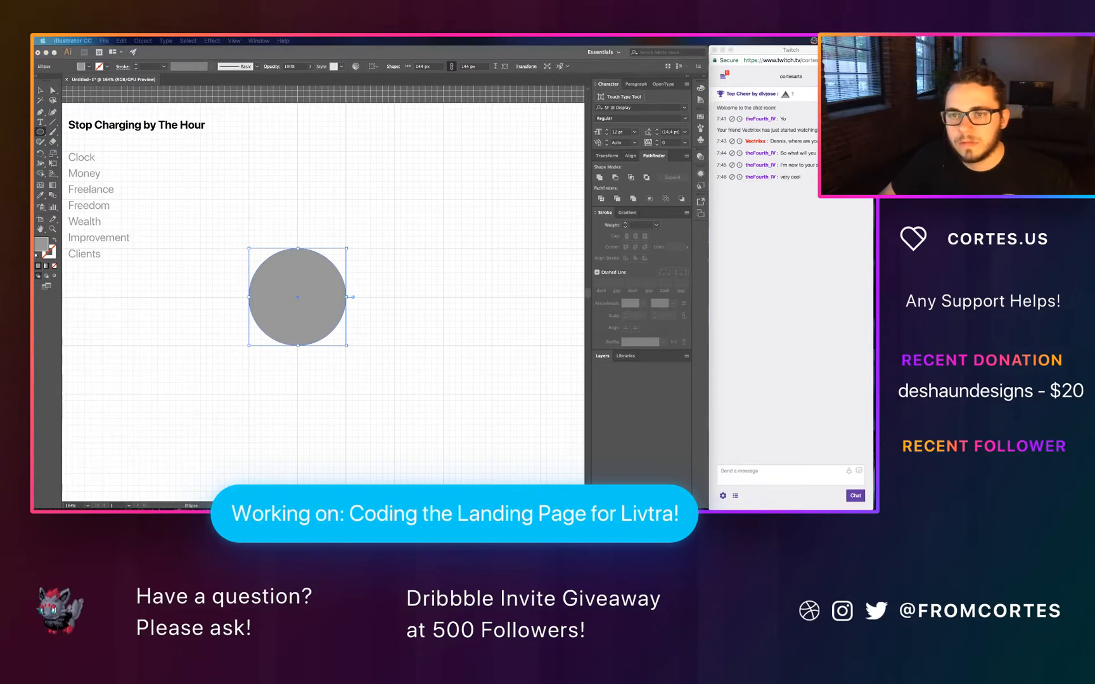
pyautogui.press('super+Tab')
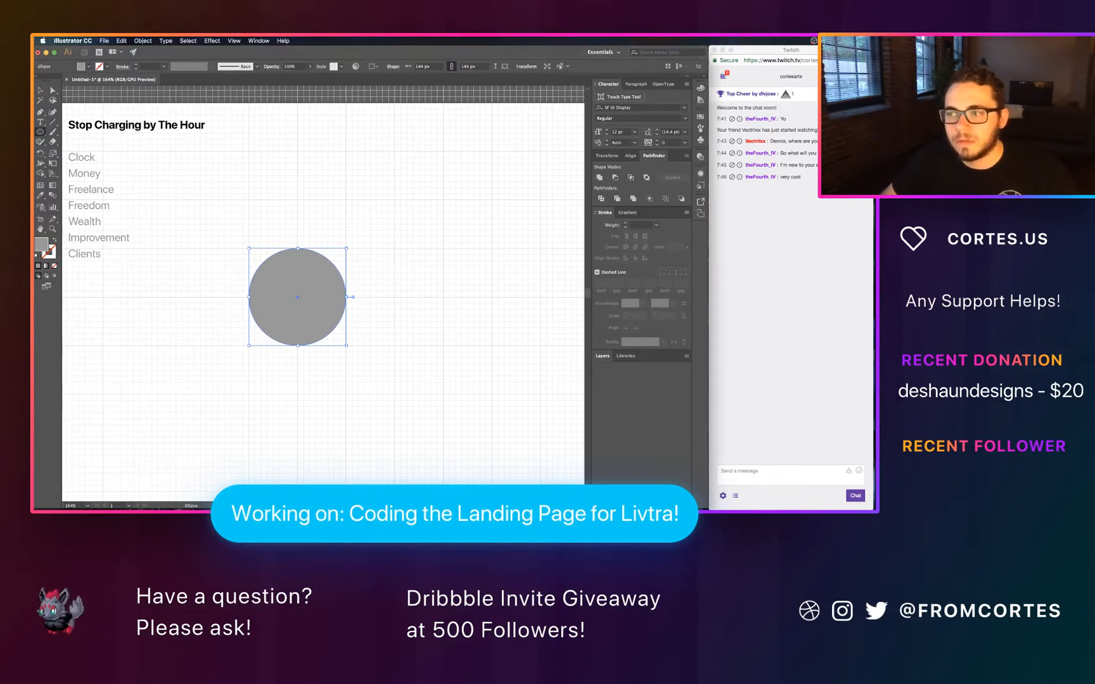
pyautogui.press('super+Tab')
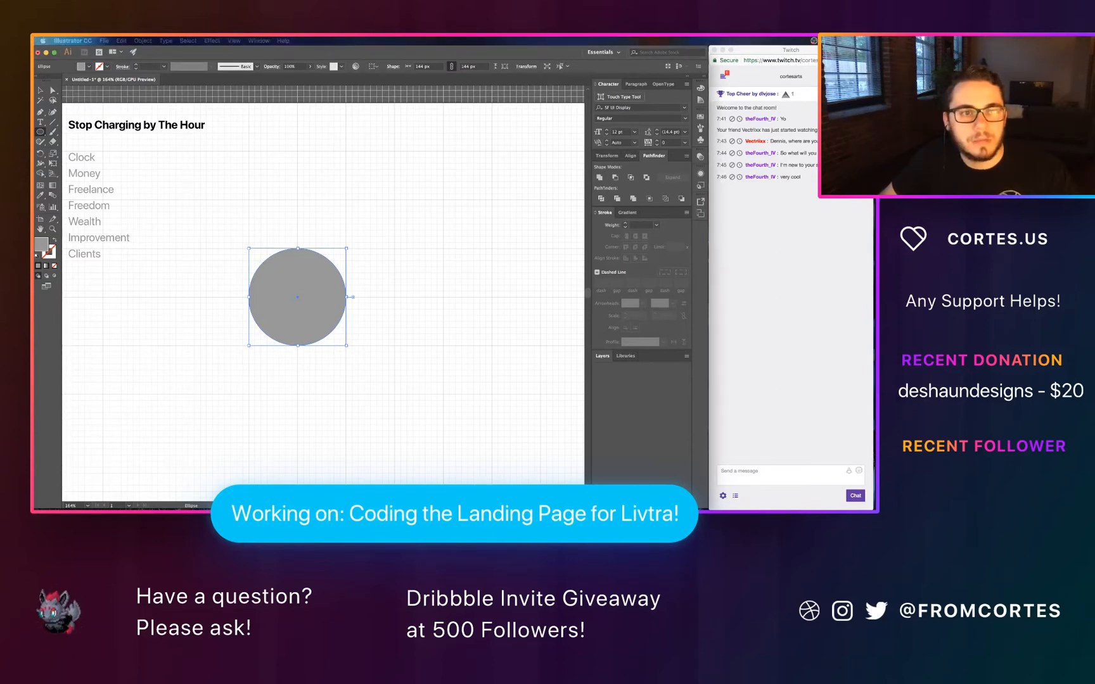
pyautogui.press('super+Tab')
pyautogui.press('super+Tab')
pyautogui.press('super+Tab')
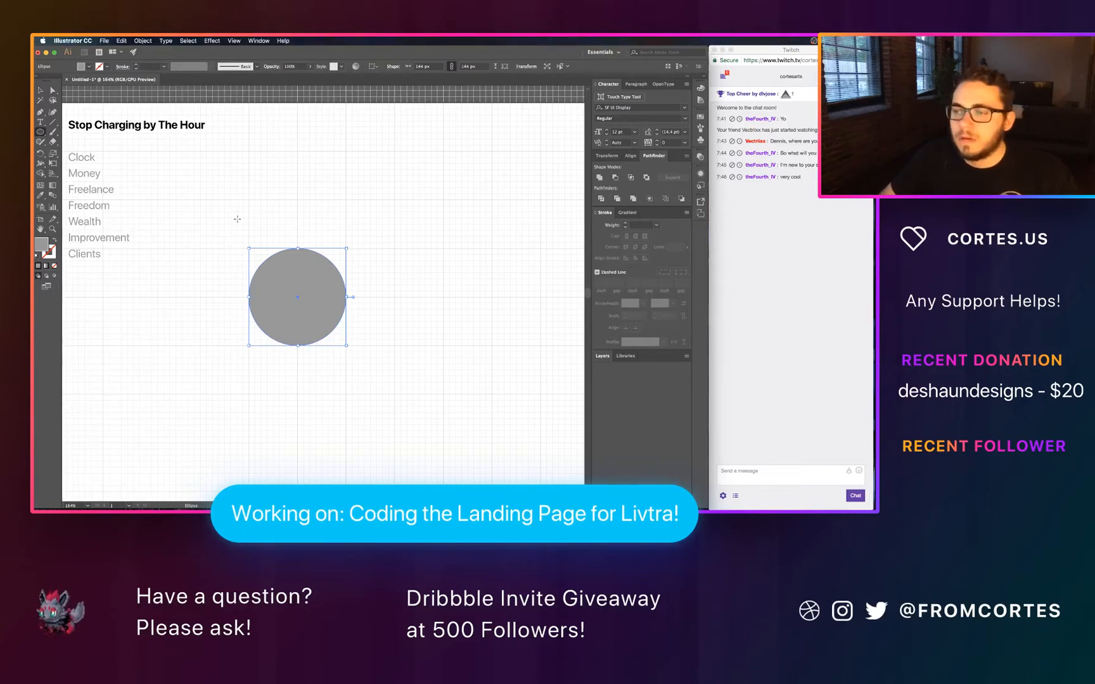
# Step: Draw a 108 px circle centred on the grey circle and fill it with white sampled from the artboard
pyautogui.click(277, 209)
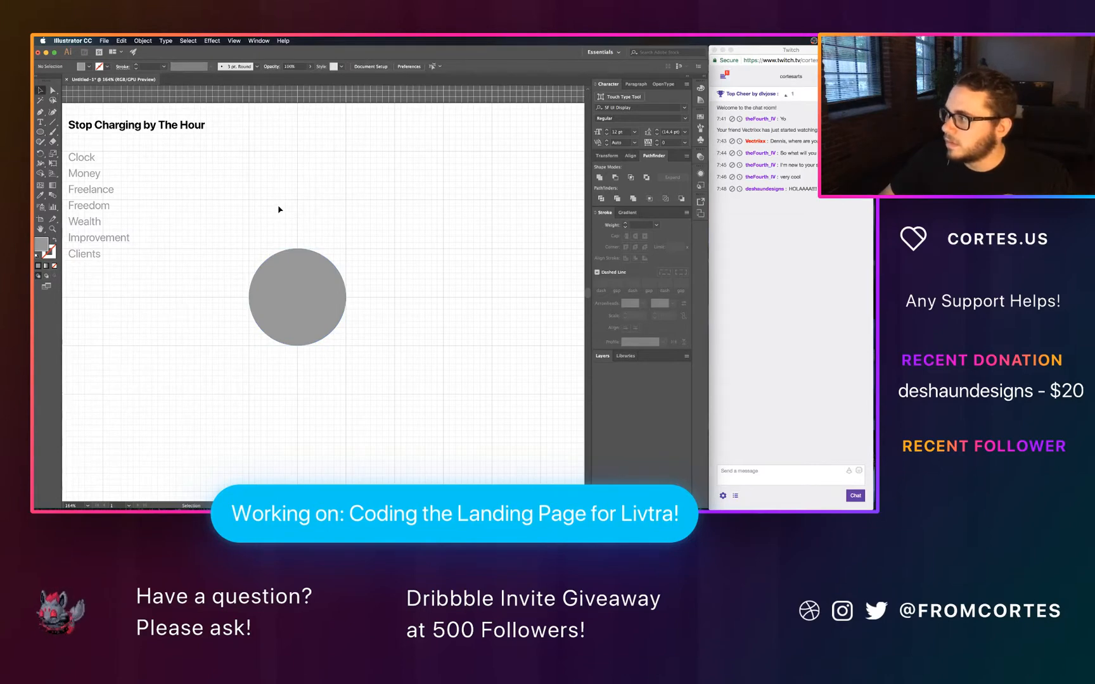
pyautogui.hscroll(-3, 279, 209)
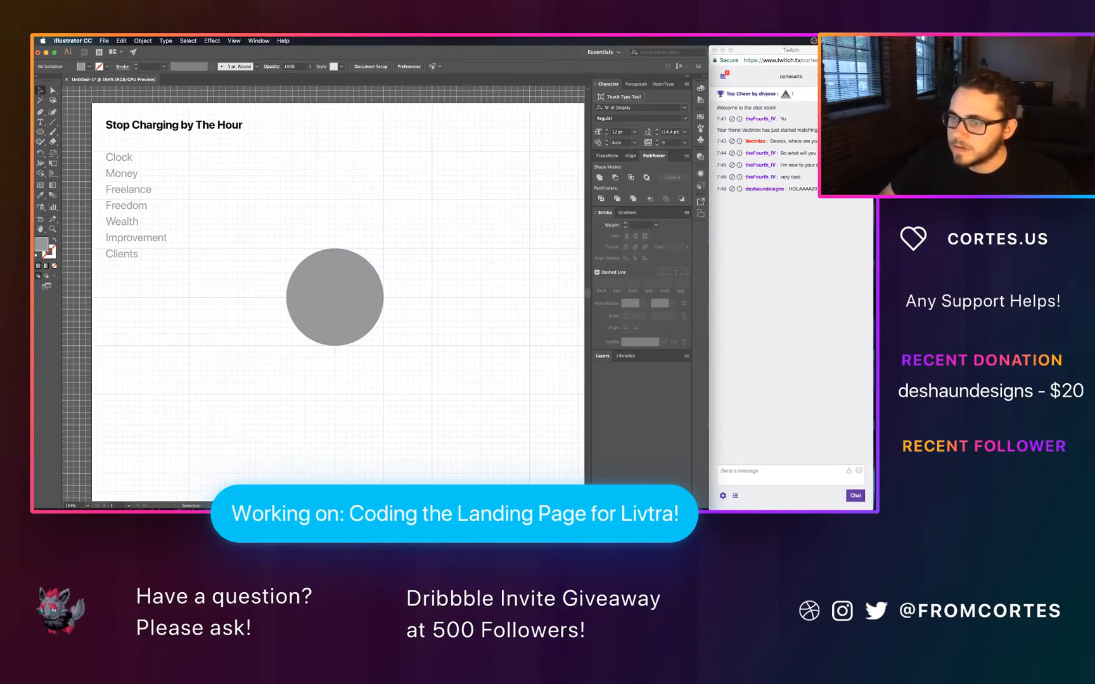
pyautogui.click(40, 132)
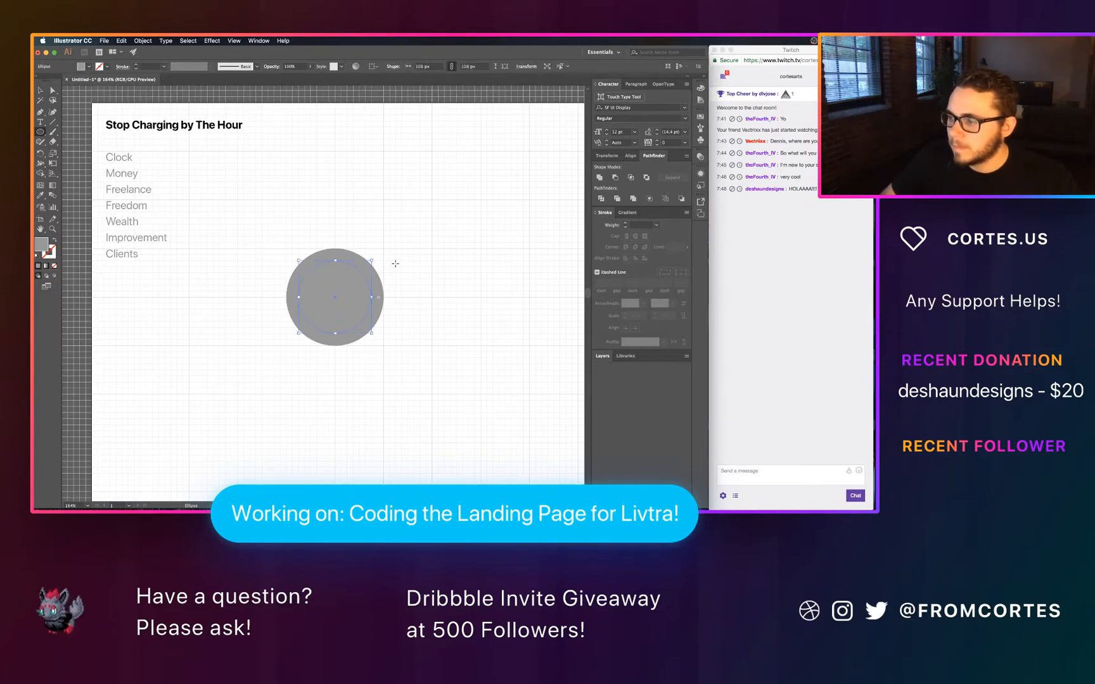
pyautogui.press('v')
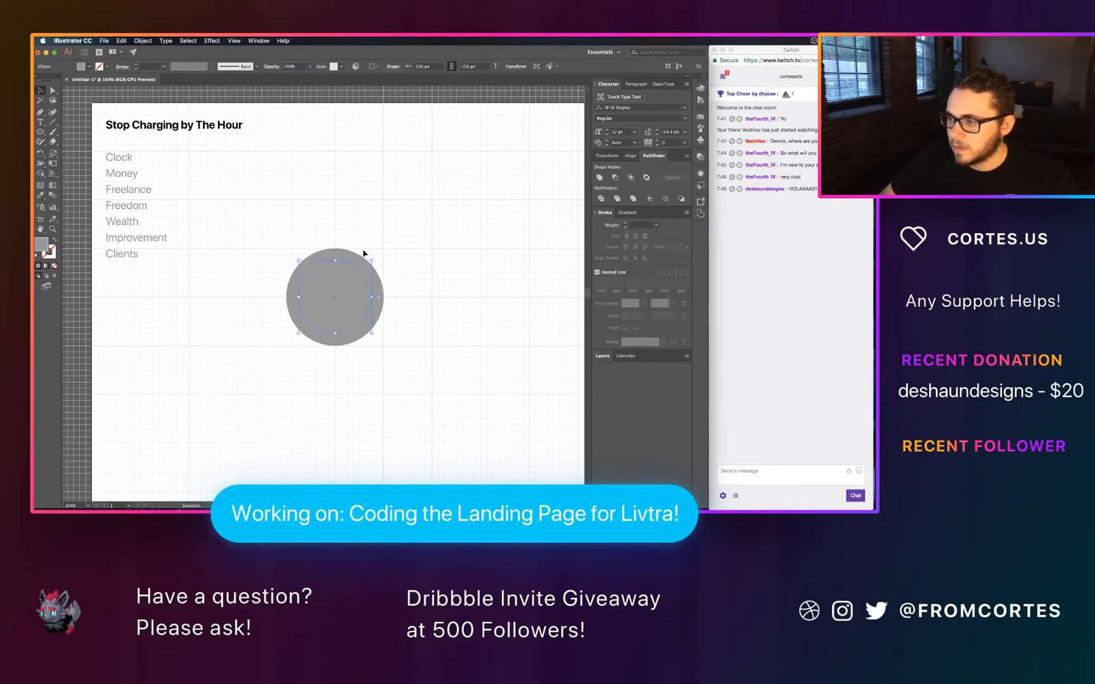
pyautogui.press('i')
pyautogui.click(371, 221)
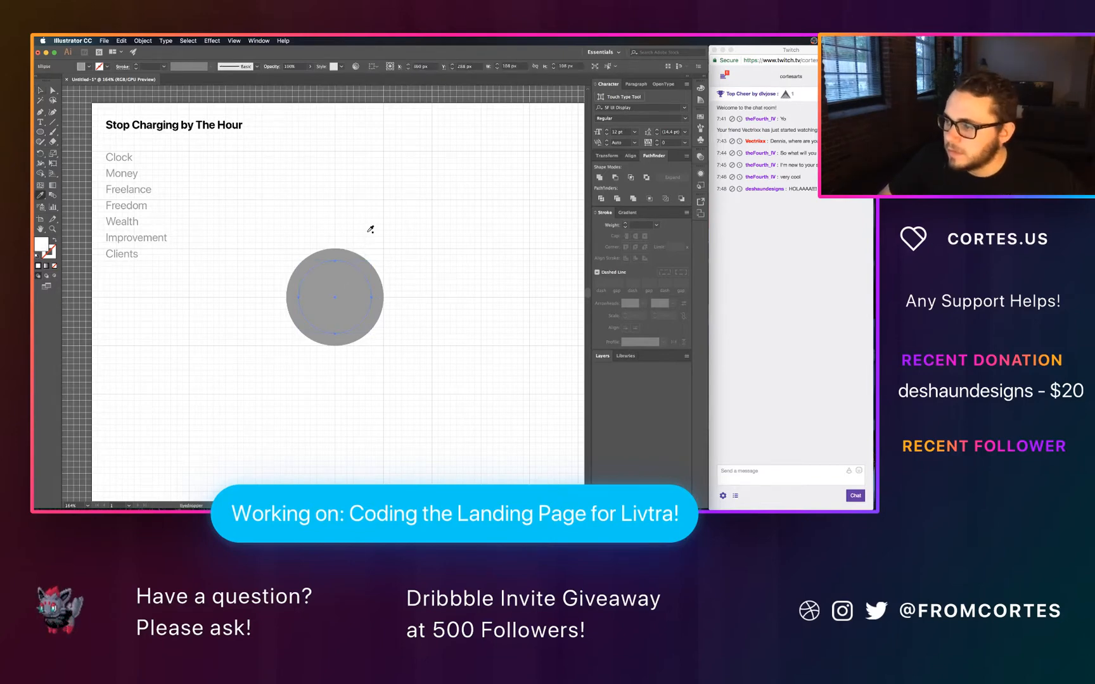
pyautogui.press('v')
pyautogui.click(372, 221)
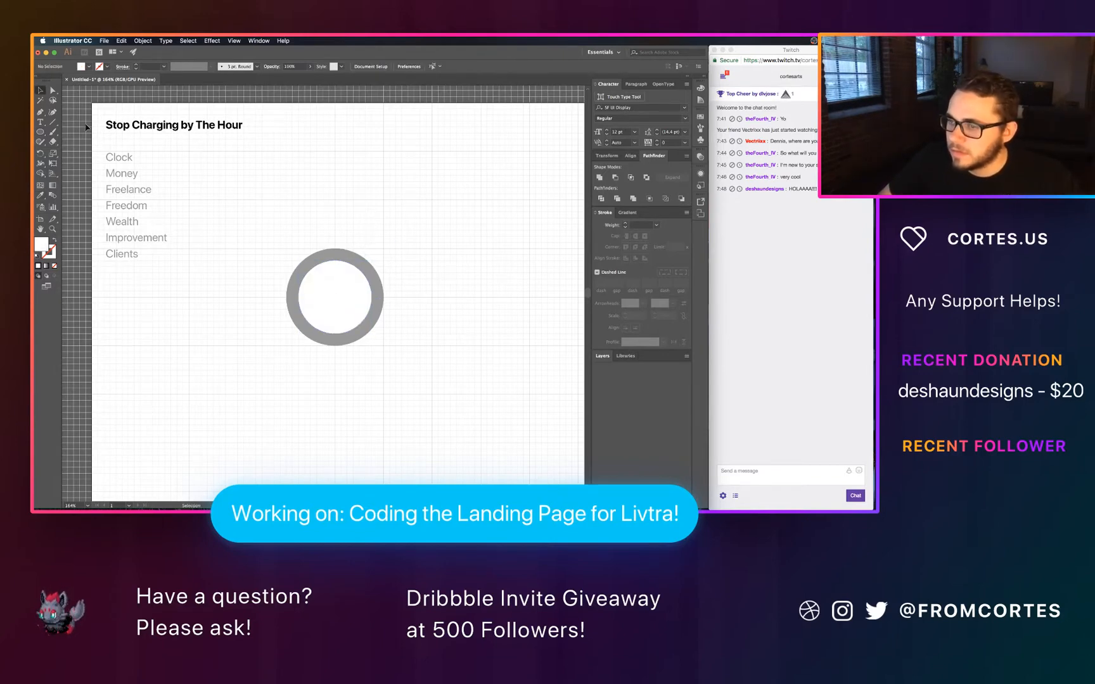
# Step: Duplicate the outer grey circle in place at the front and scale the copy about its centre to 126 px
pyautogui.click(346, 259)
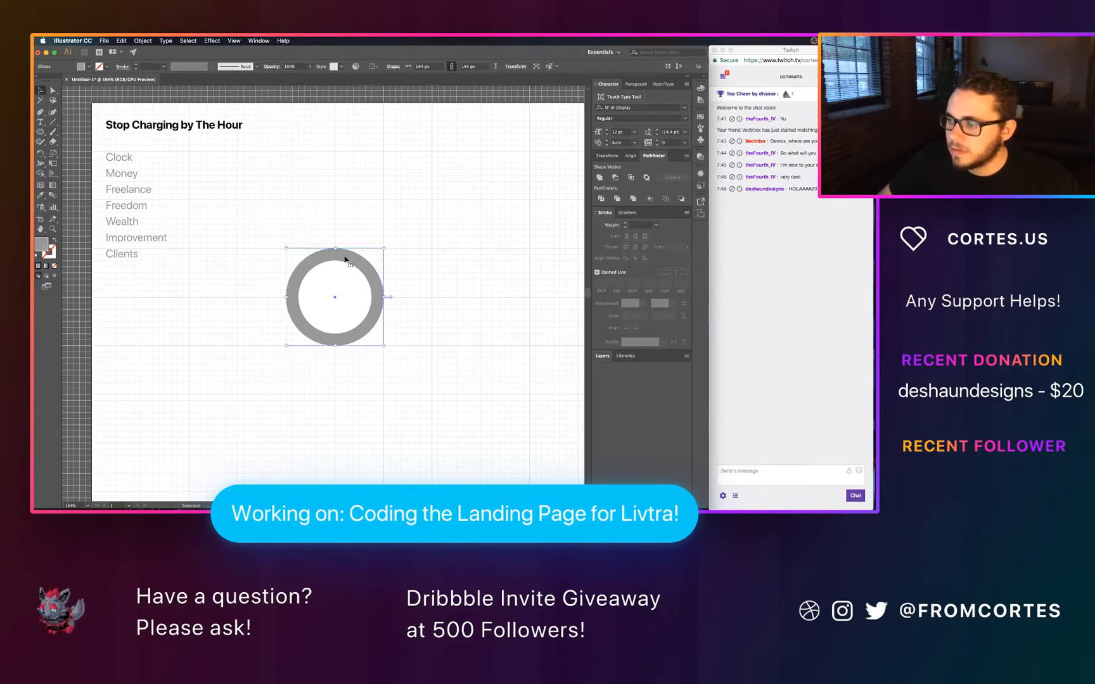
pyautogui.press('super+c')
pyautogui.press('super+shift+v')
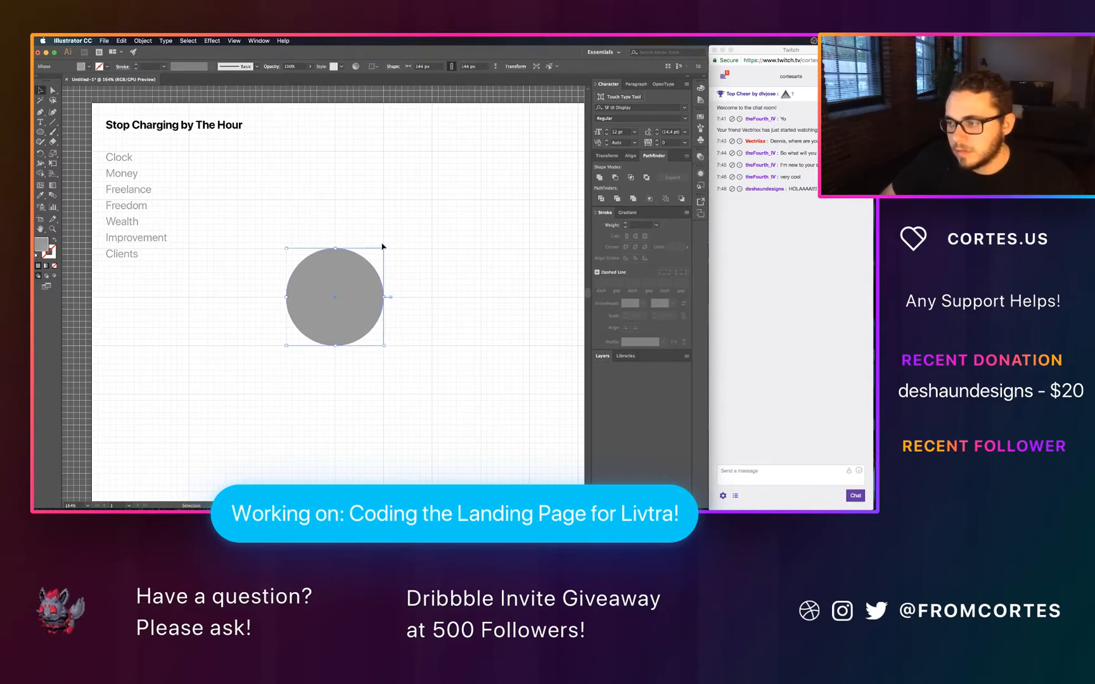
pyautogui.moveTo(383, 249); pyautogui.dragTo(381, 251)
pyautogui.press('a')
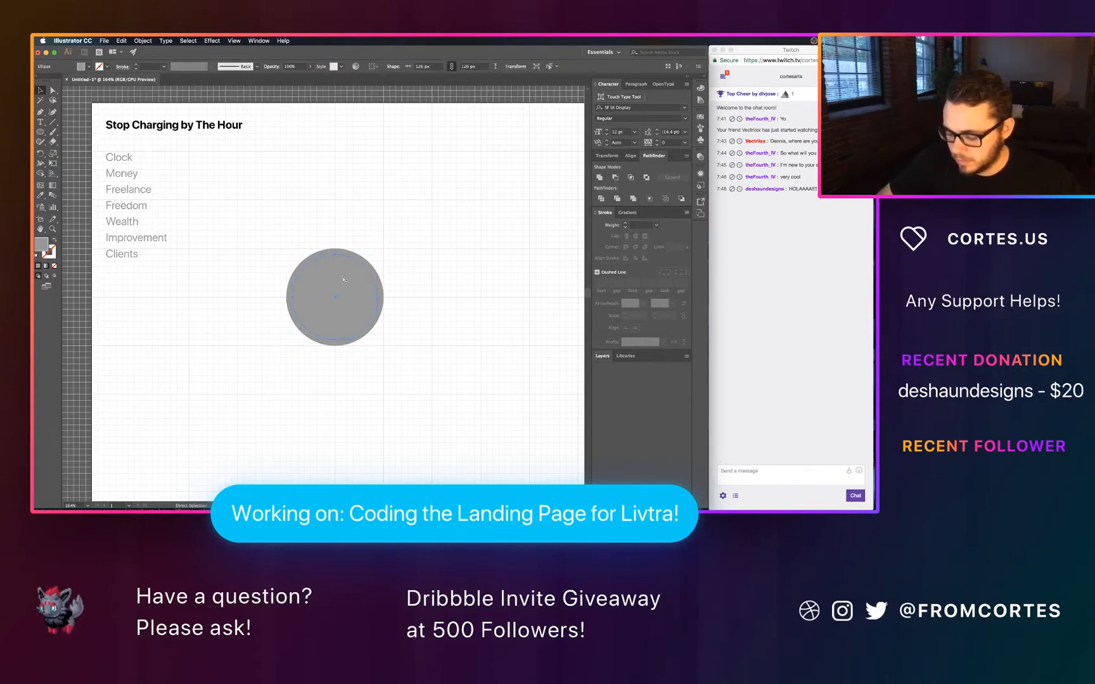
# Step: Move the 126 px circle behind the white circle and give it a lighter grey fill
pyautogui.press('super+bracketleft')
pyautogui.click(405, 242)
pyautogui.click(356, 267)
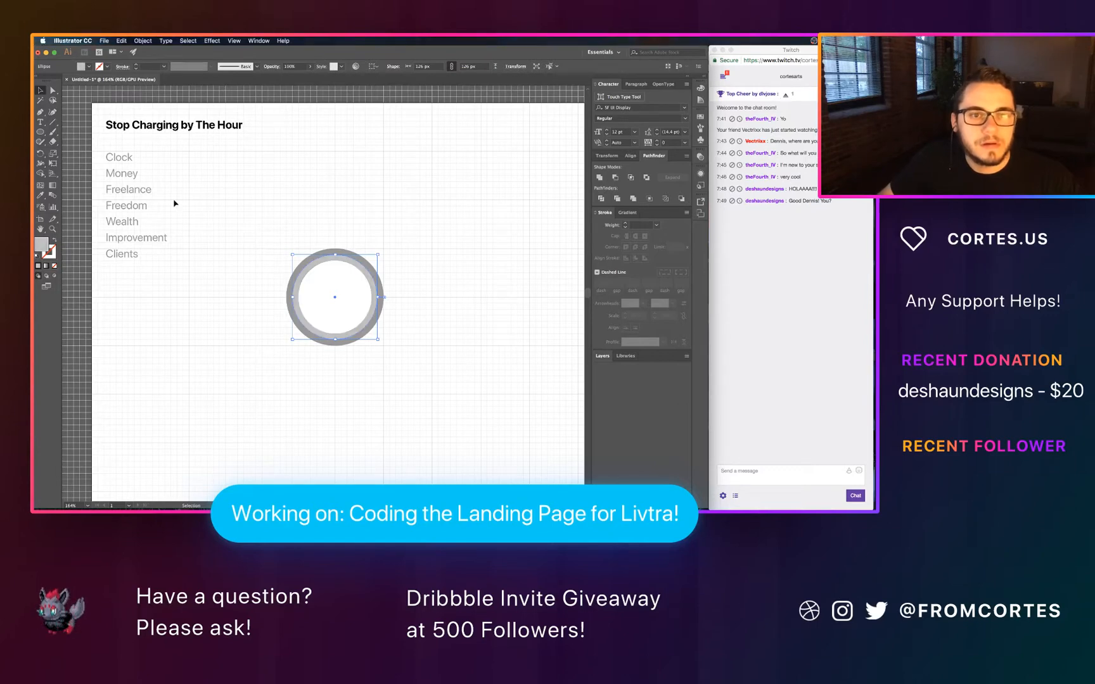
pyautogui.click(397, 203)
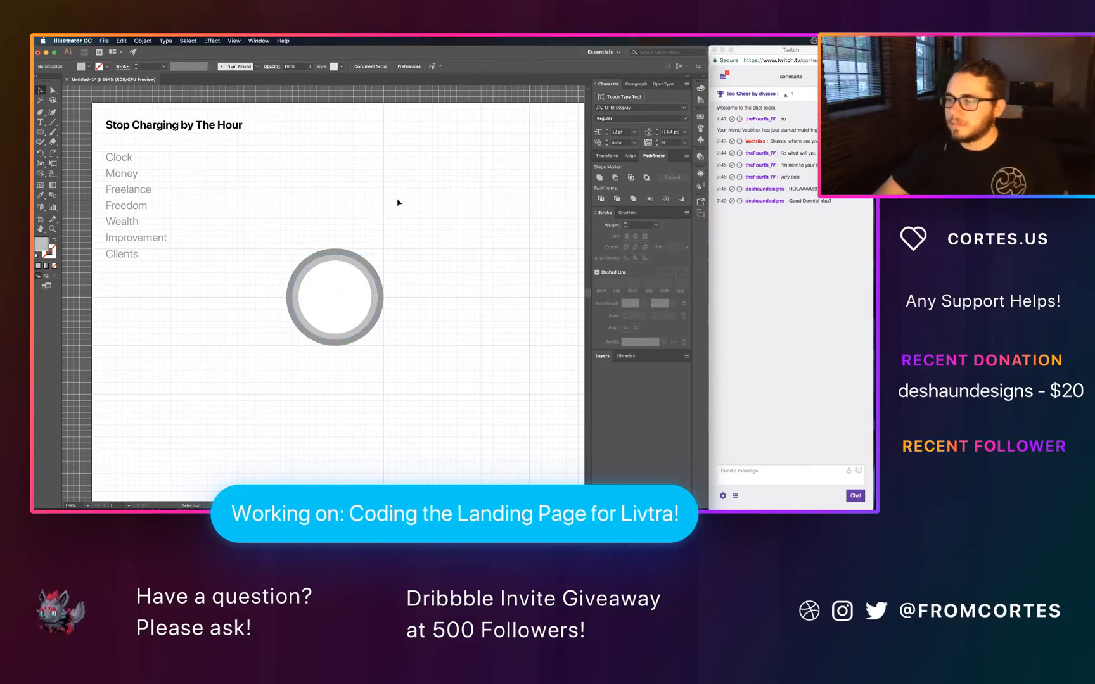
# Step: Duplicate the light grey circle in front of the white circle and draw a rectangle of about 240 by 80 px over its lower half
pyautogui.click(336, 257)
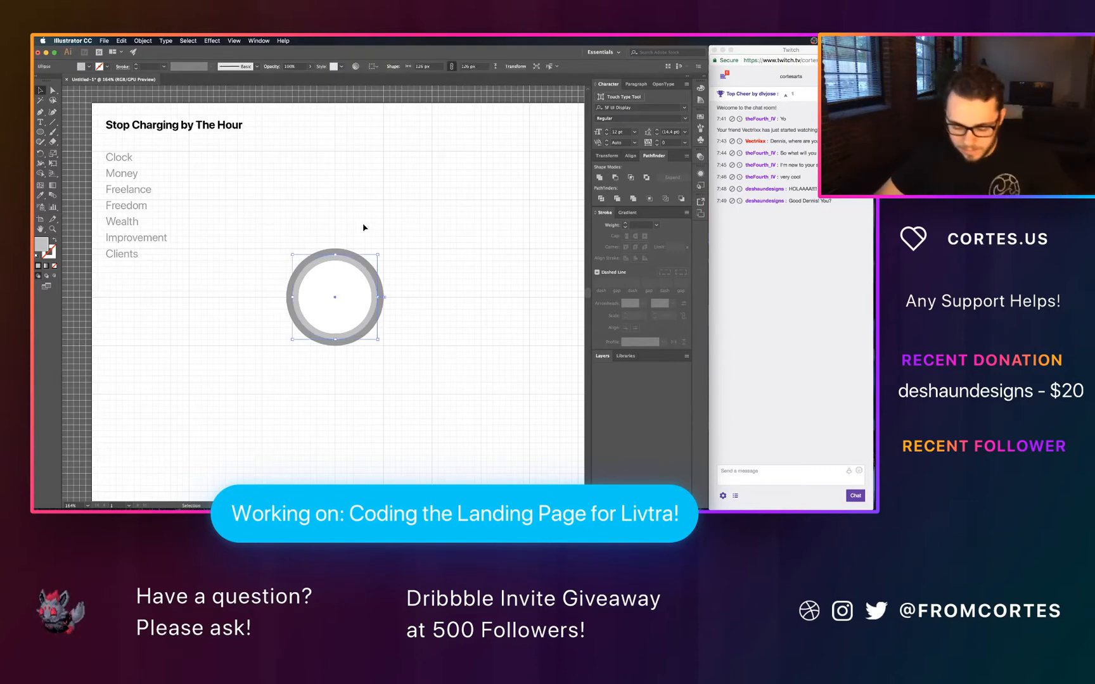
pyautogui.press('super+]')
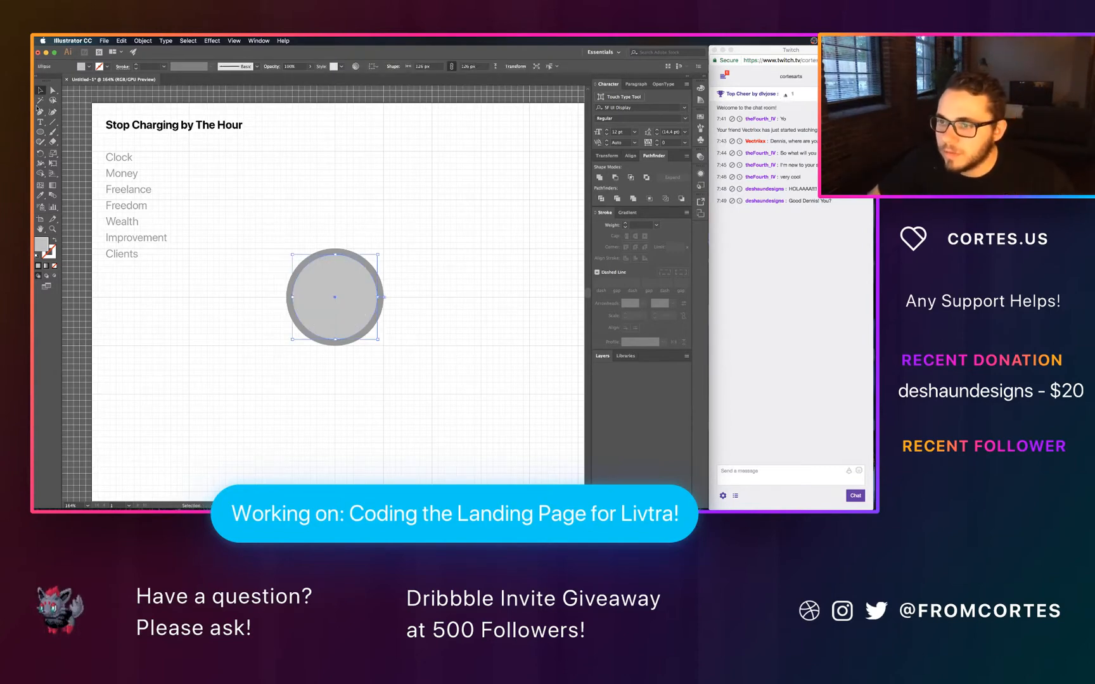
pyautogui.click(42, 132)
pyautogui.moveTo(41, 132); pyautogui.dragTo(76, 135)
pyautogui.moveTo(250, 352); pyautogui.dragTo(414, 297)
# Step: Subtract the rectangle from the front light grey circle with Minus Front to keep only the circle's upper half
pyautogui.press('v')
pyautogui.click(412, 276)
pyautogui.click(381, 311)
pyautogui.keyDown('shift'); pyautogui.click(365, 283); pyautogui.keyUp('shift')
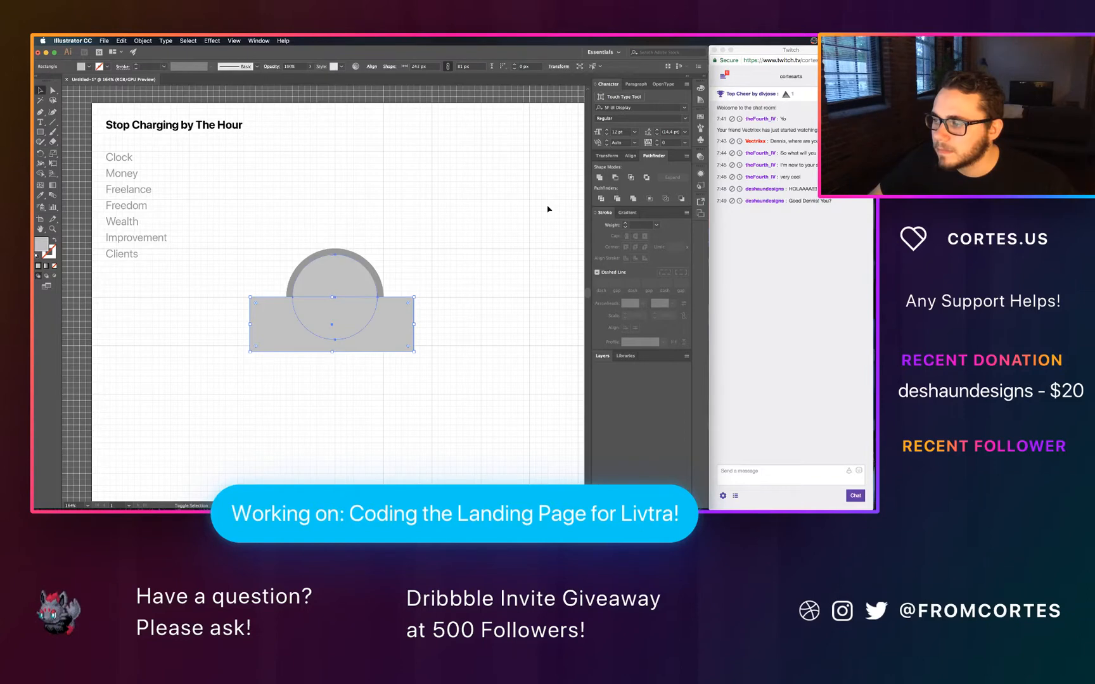
pyautogui.click(614, 178)
pyautogui.click(487, 197)
# Step: Bring the white circle to the front and fill the upper light grey half circle with a darker grey
pyautogui.click(339, 316)
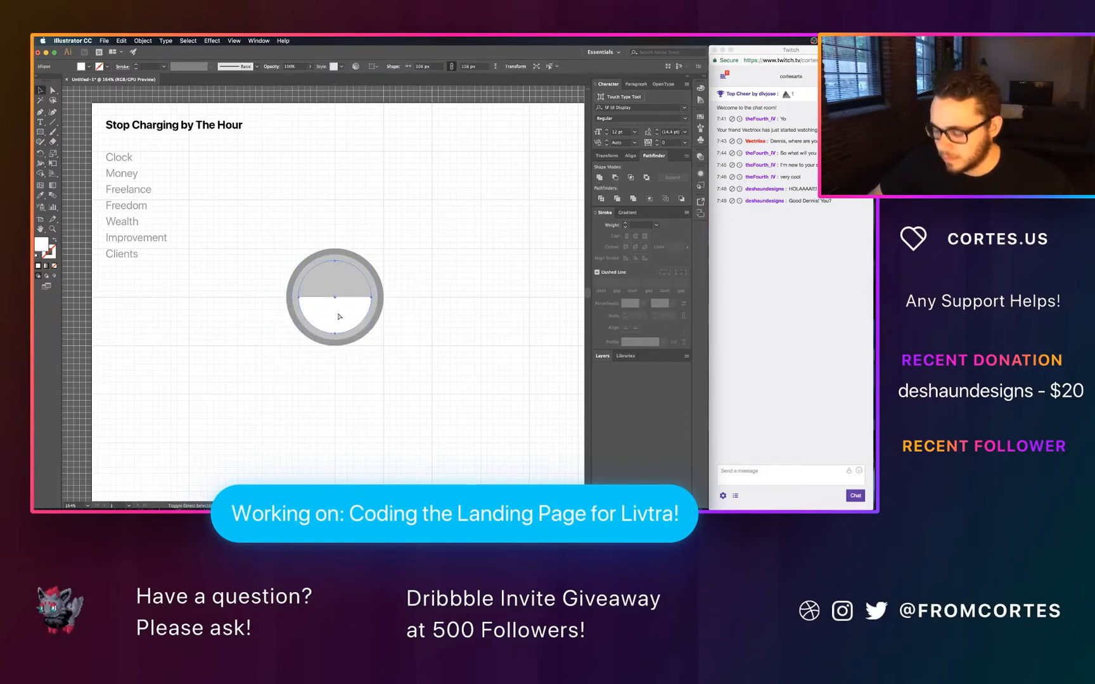
pyautogui.press('super+shift+bracketright')
pyautogui.click(433, 290)
pyautogui.click(369, 275)
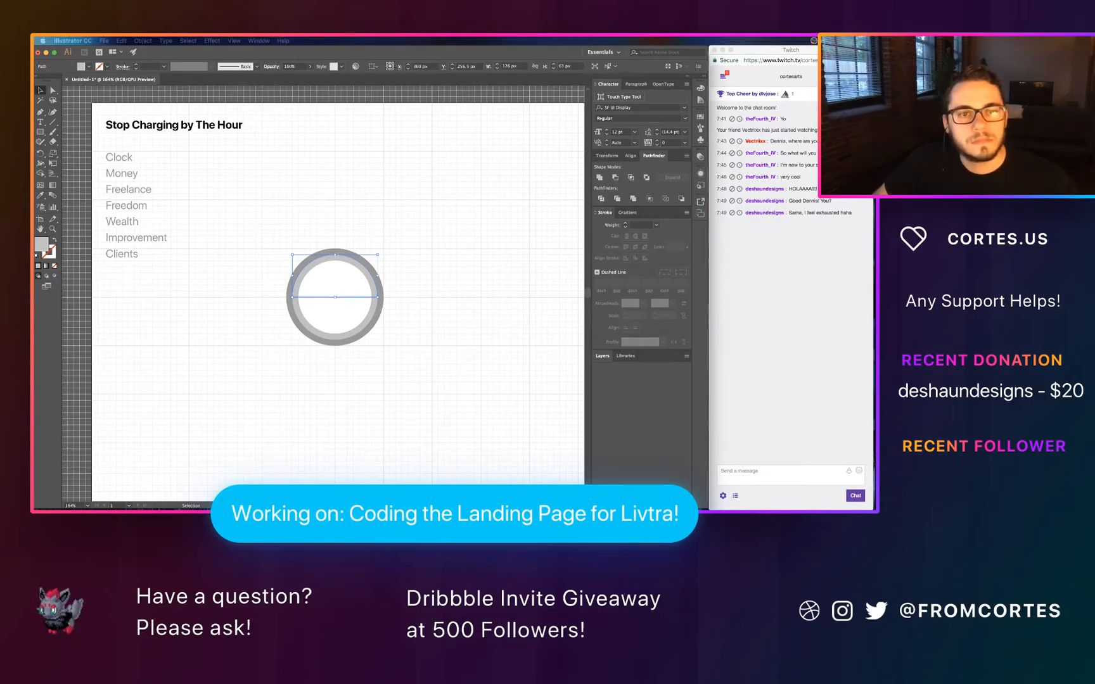
pyautogui.hscroll(-1, 401, 169)
pyautogui.click(430, 254)
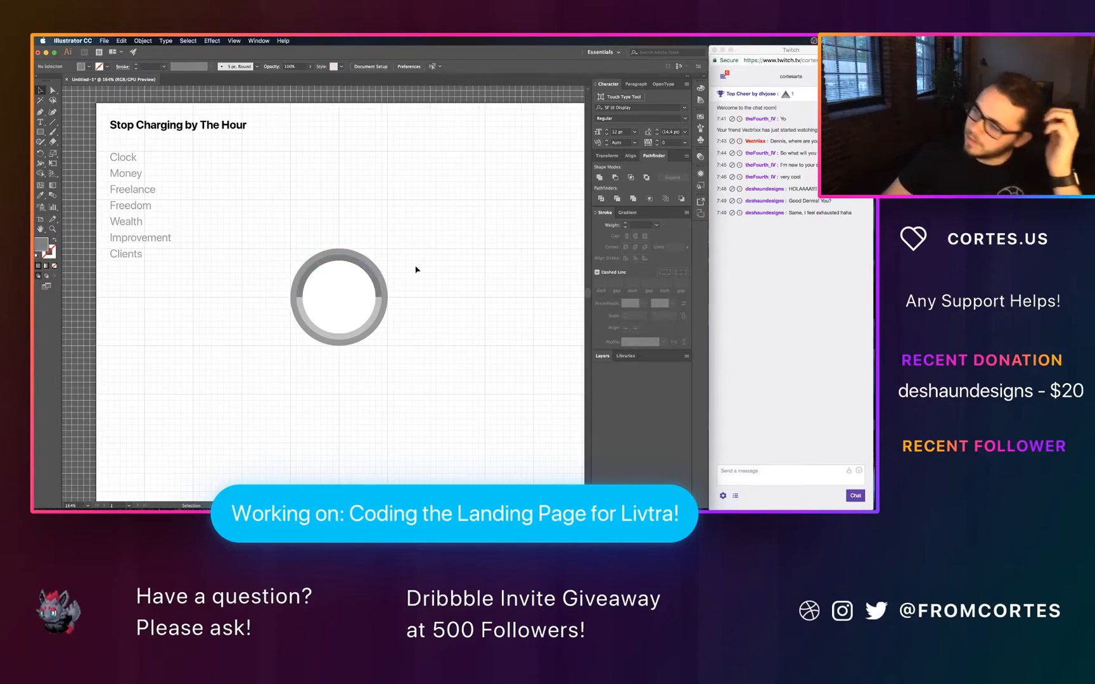
# Step: Duplicate the outer 144 px circle in place at the front and draw a rectangle over its lower half
pyautogui.click(378, 275)
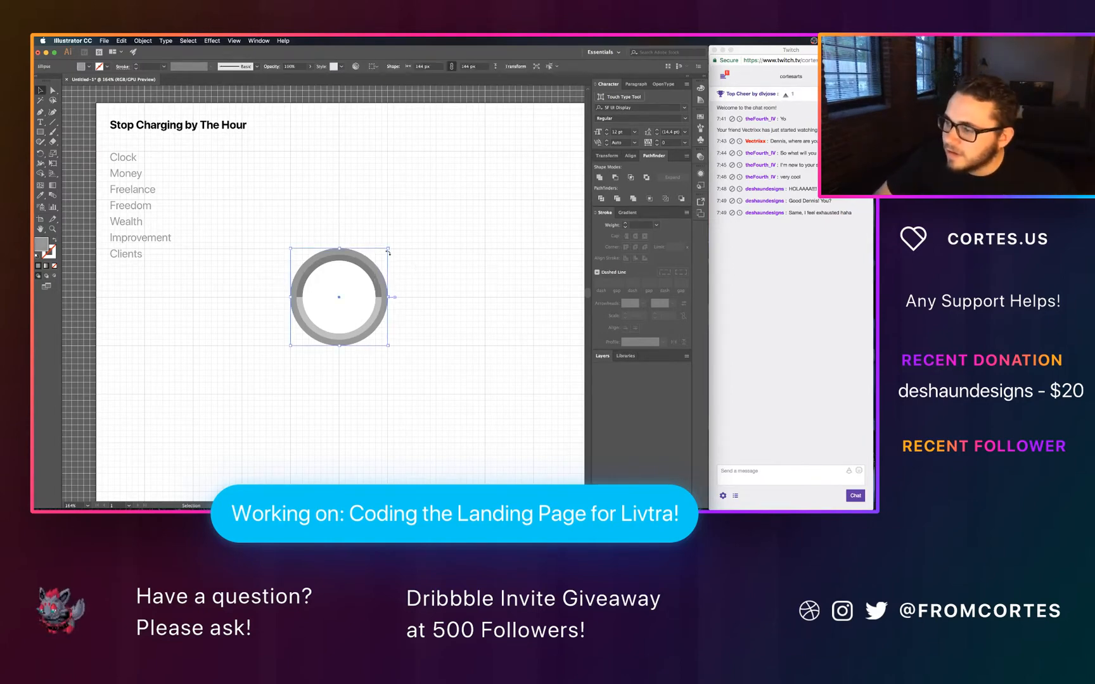
pyautogui.press('a')
pyautogui.press('super+shift+]')
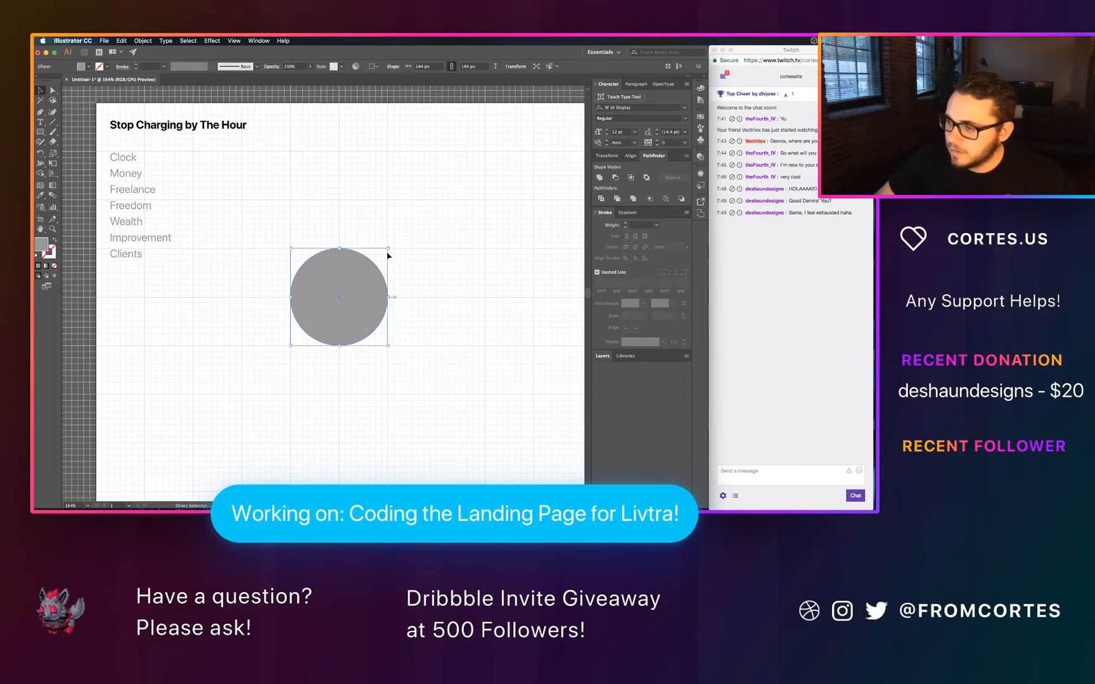
pyautogui.press('m')
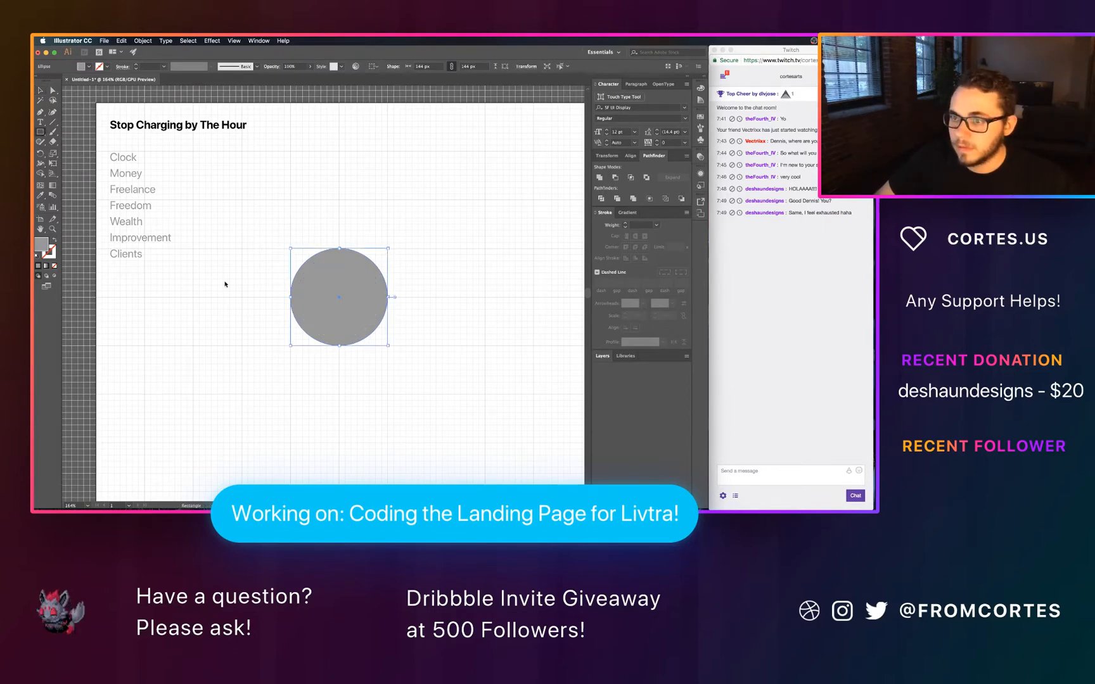
pyautogui.moveTo(260, 358)
pyautogui.mouseDown()
pyautogui.moveTo(291, 315)
pyautogui.moveTo(413, 297)
pyautogui.mouseUp()
# Step: Intersect the rectangle with the front outer circle to keep only its lower half, and select that half
pyautogui.press('v')
pyautogui.keyDown('shift'); pyautogui.click(369, 276); pyautogui.keyUp('shift')
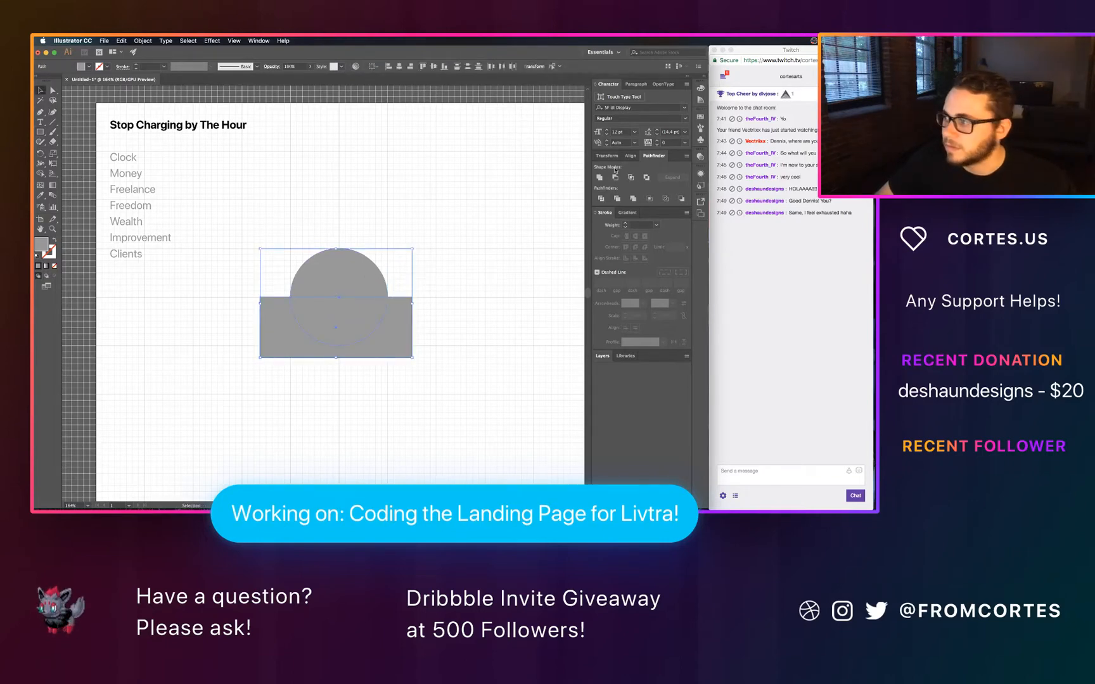
pyautogui.click(631, 177)
pyautogui.click(474, 191)
pyautogui.click(373, 311)
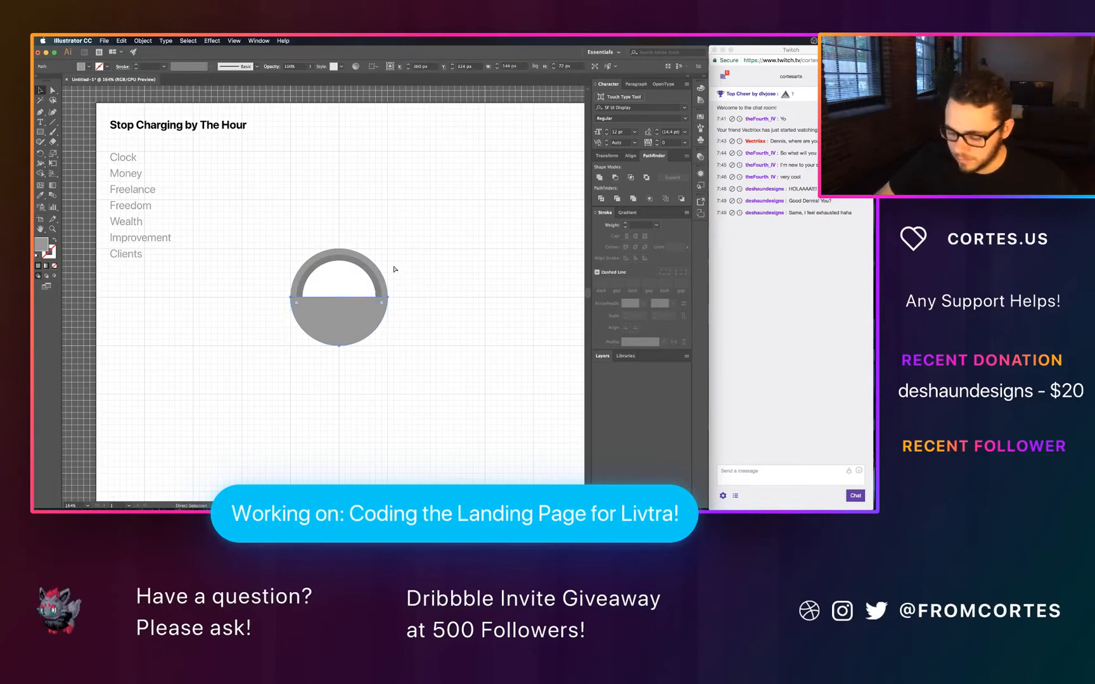
# Step: Send the outer circle's lower half backward until it sits behind the light grey and white inner circles
pyautogui.press('super+[')
pyautogui.press('super+[')
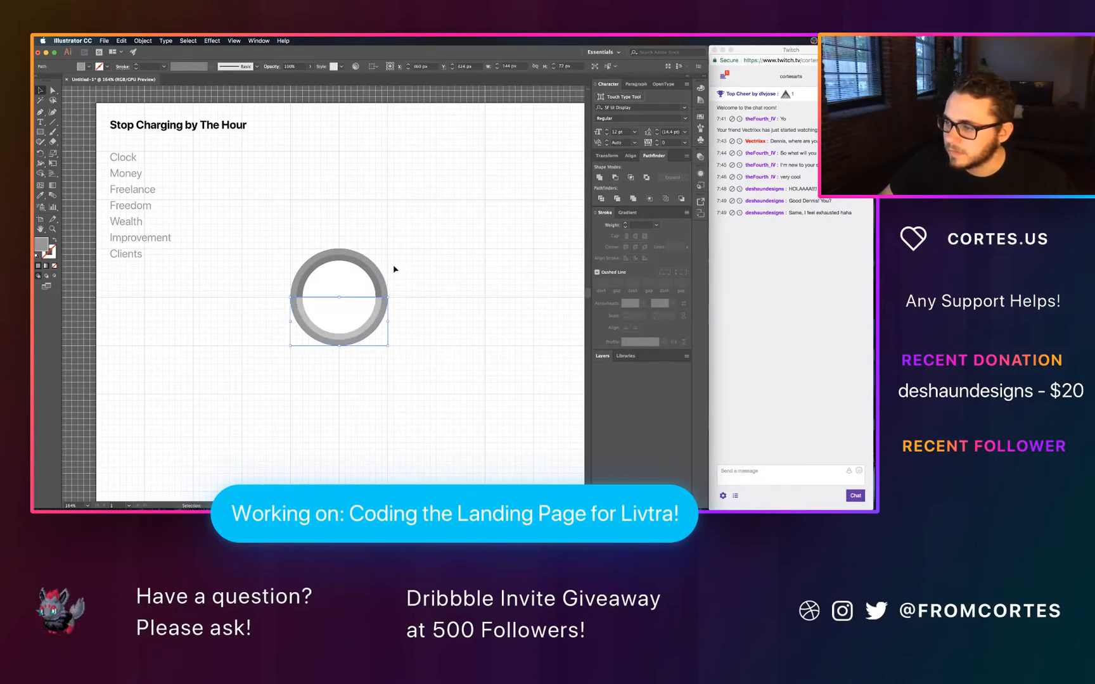
pyautogui.hscroll(1, 394, 269)
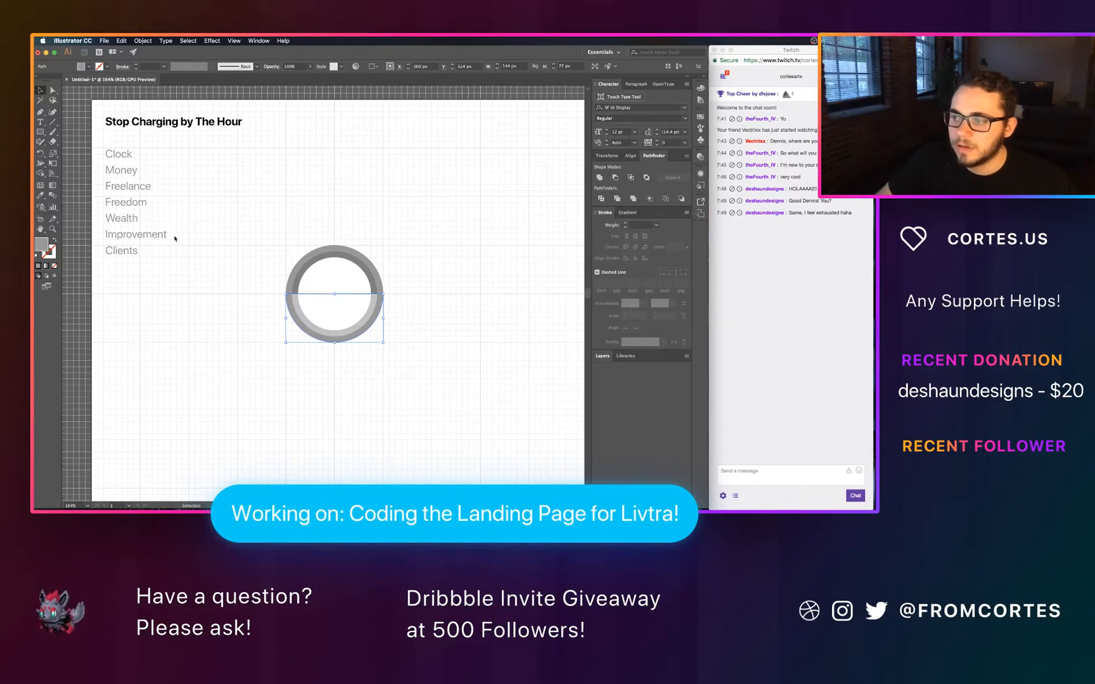
# Step: Match the outer ring's lower half to the darker grey of the inner ring's upper half with the Eyedropper
pyautogui.moveTo(37, 128); pyautogui.dragTo(288, 130)
pyautogui.click(322, 172)
pyautogui.press('i')
pyautogui.click(363, 266)
pyautogui.press('b')
pyautogui.click(377, 240)
pyautogui.press('super+z')
pyautogui.press('v')
pyautogui.click(407, 223)
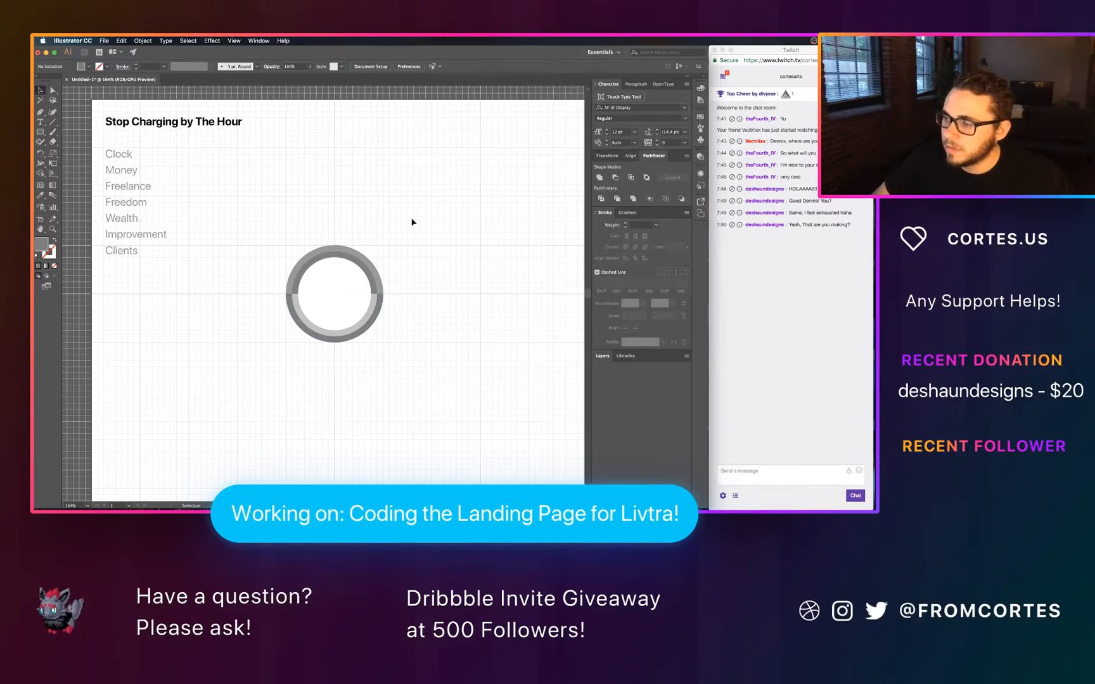
pyautogui.scroll(2, 412, 222)
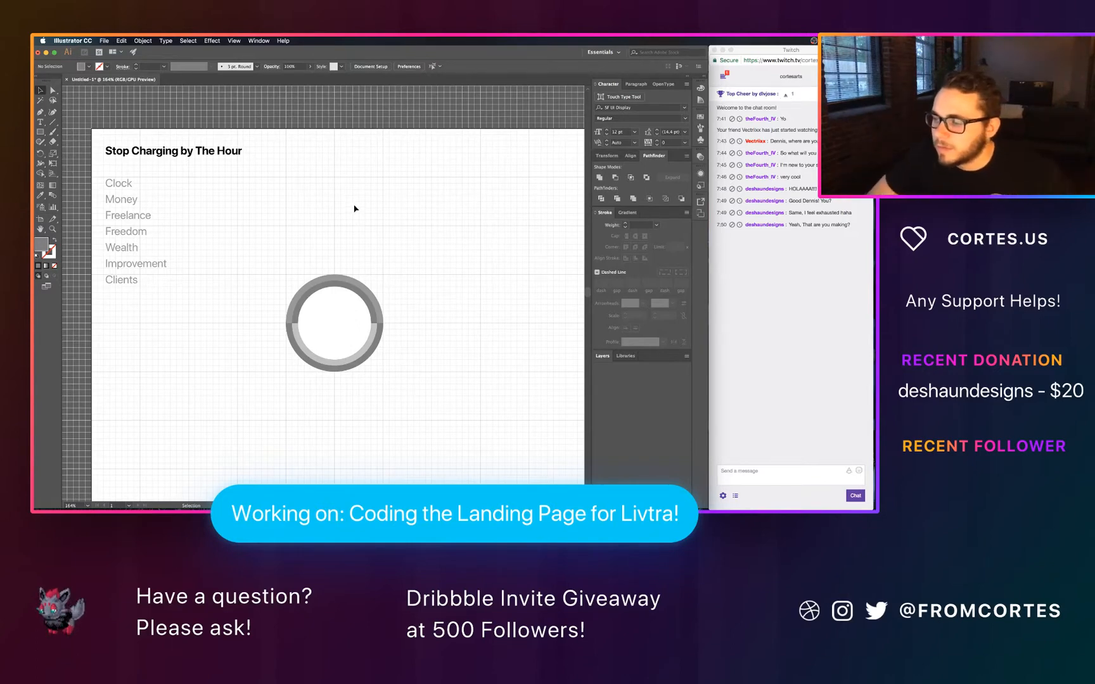
pyautogui.scroll(-2, 402, 262)
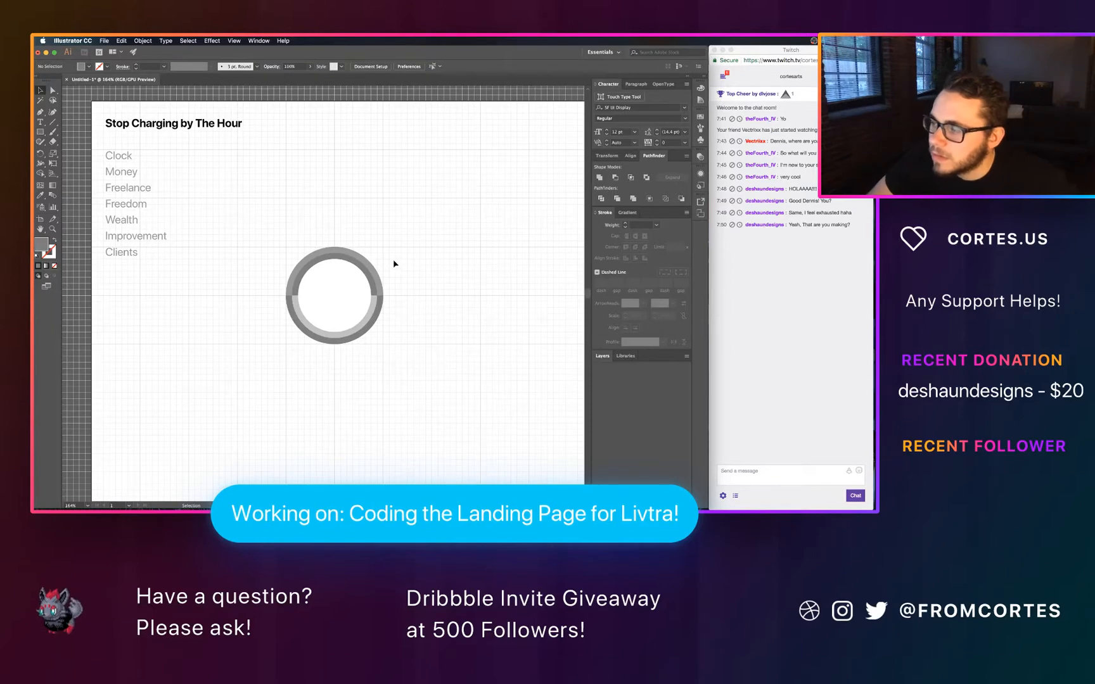
# Step: Select the outer ring's lower half and the inner ring's upper half and fill both with #494949
pyautogui.click(380, 298)
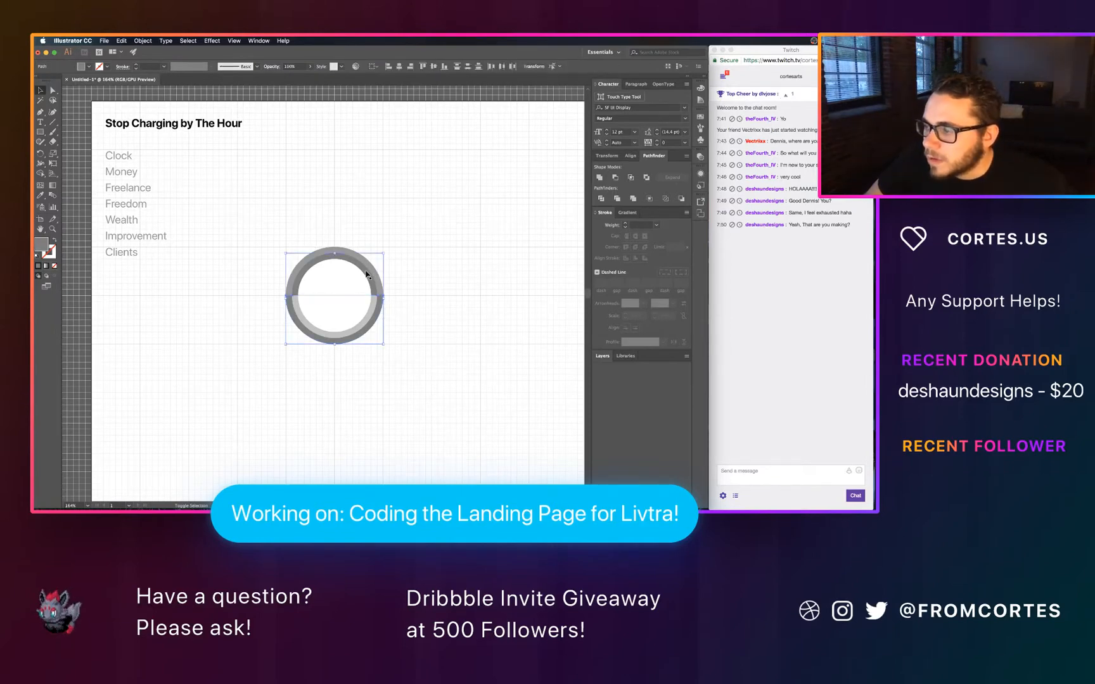
pyautogui.doubleClick(45, 249)
pyautogui.moveTo(135, 220); pyautogui.dragTo(120, 226)
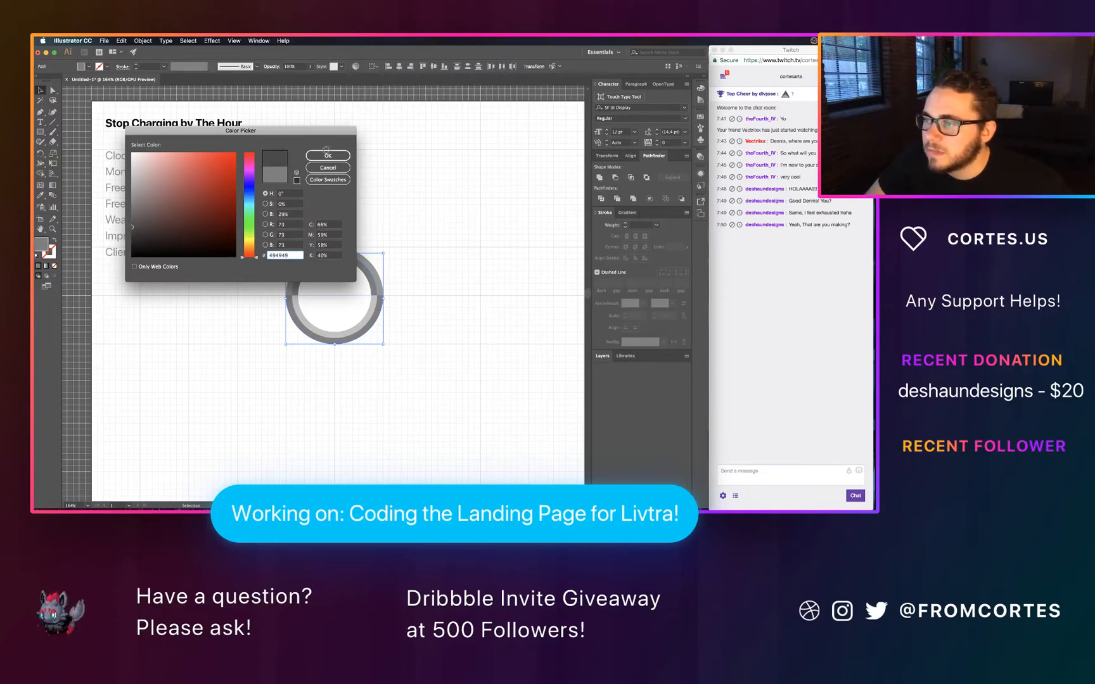
pyautogui.click(327, 155)
pyautogui.click(438, 203)
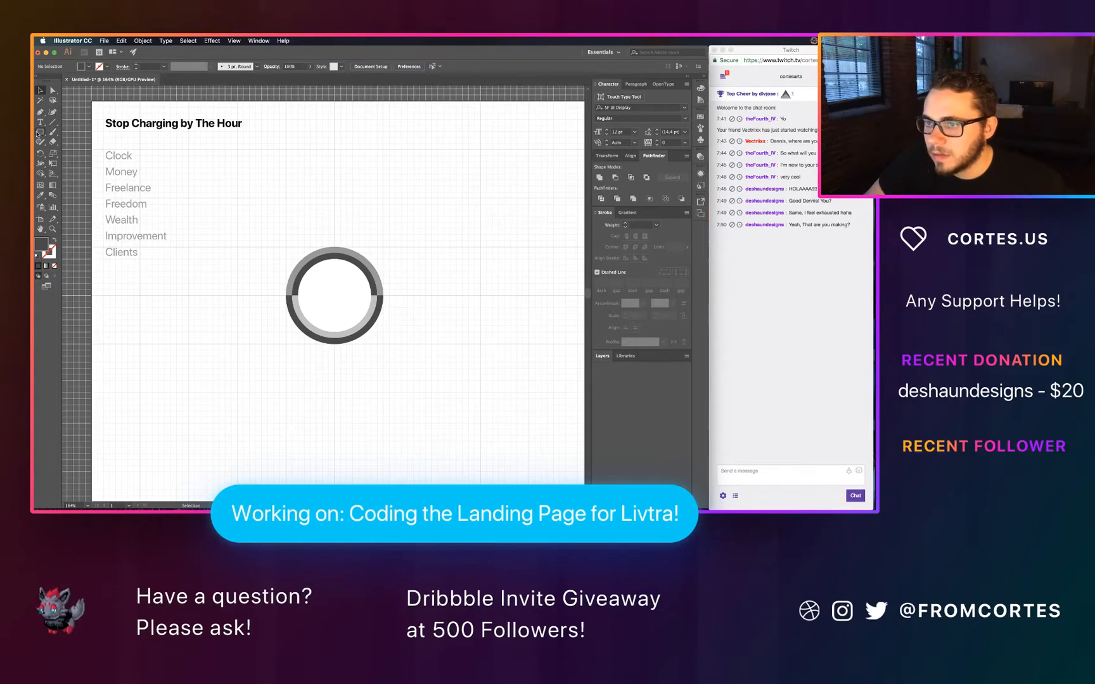
# Step: Draw a vertical tick about 9 px long inside the top of the white face, with no fill and a 3 pt dark stroke
pyautogui.click(40, 112)
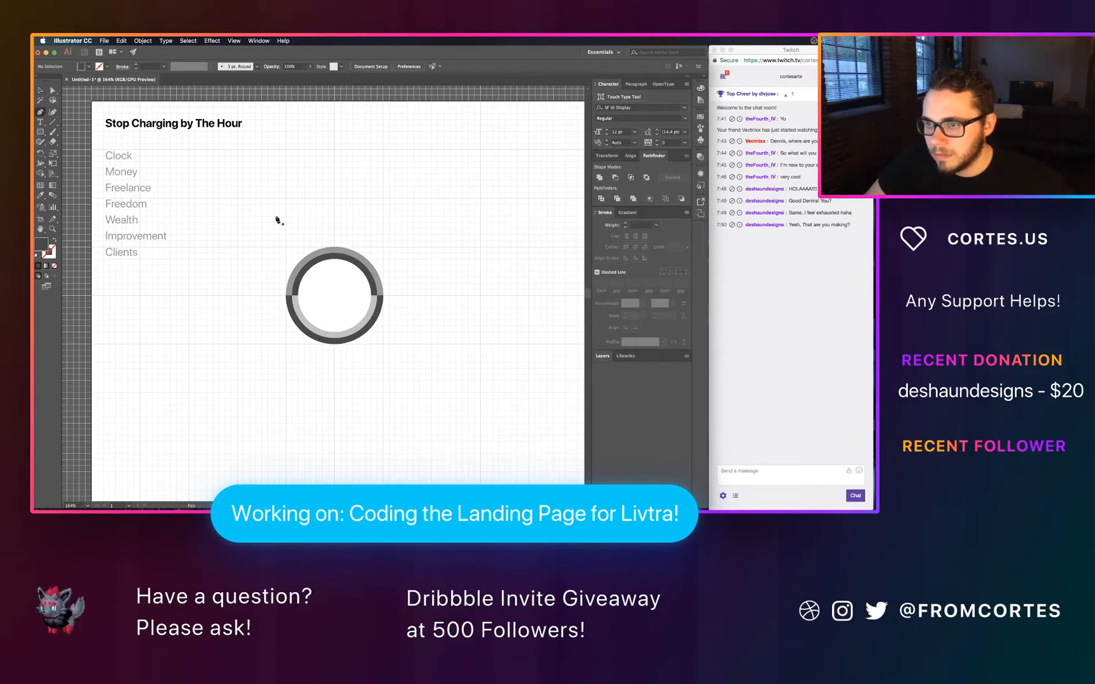
pyautogui.click(334, 267)
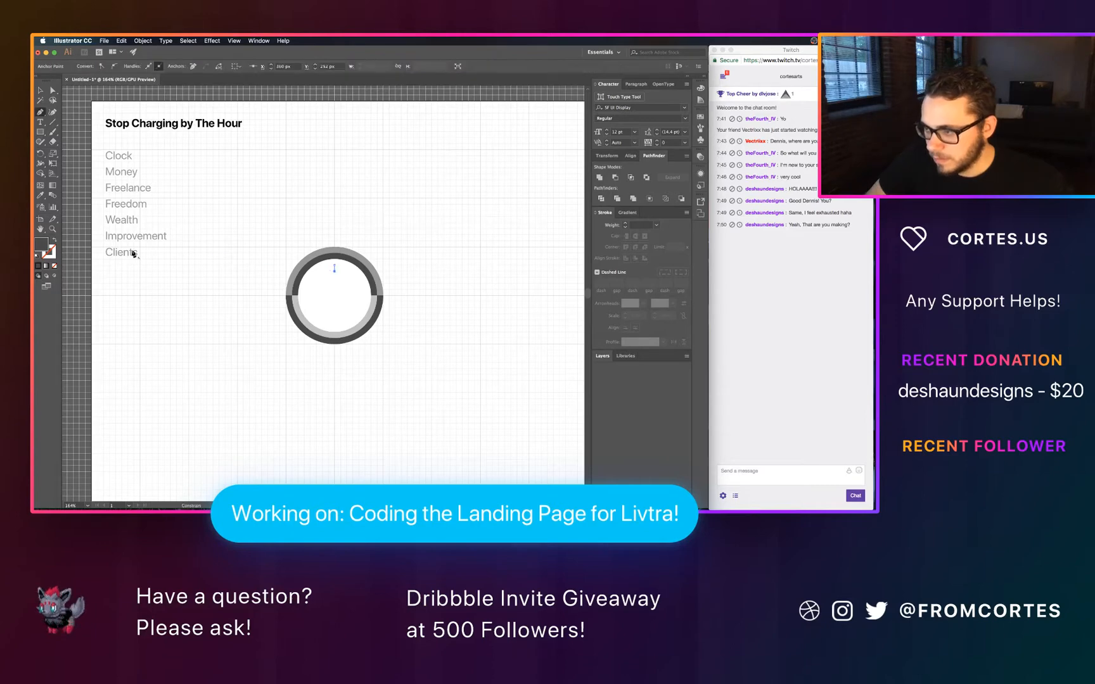
pyautogui.click(54, 242)
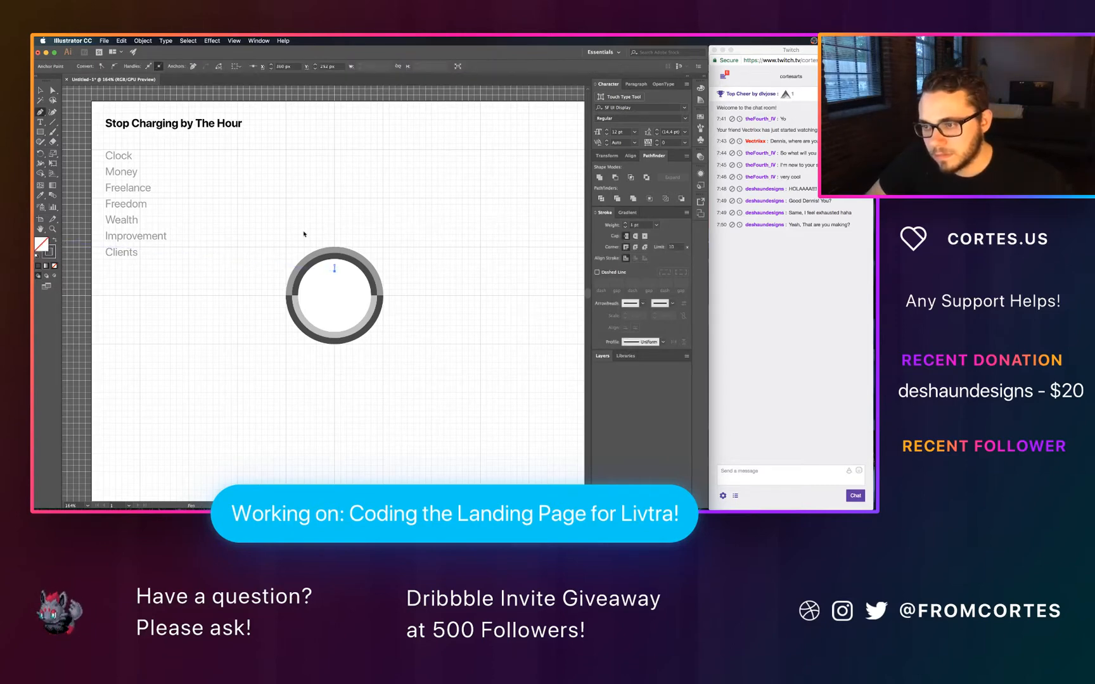
pyautogui.press('v')
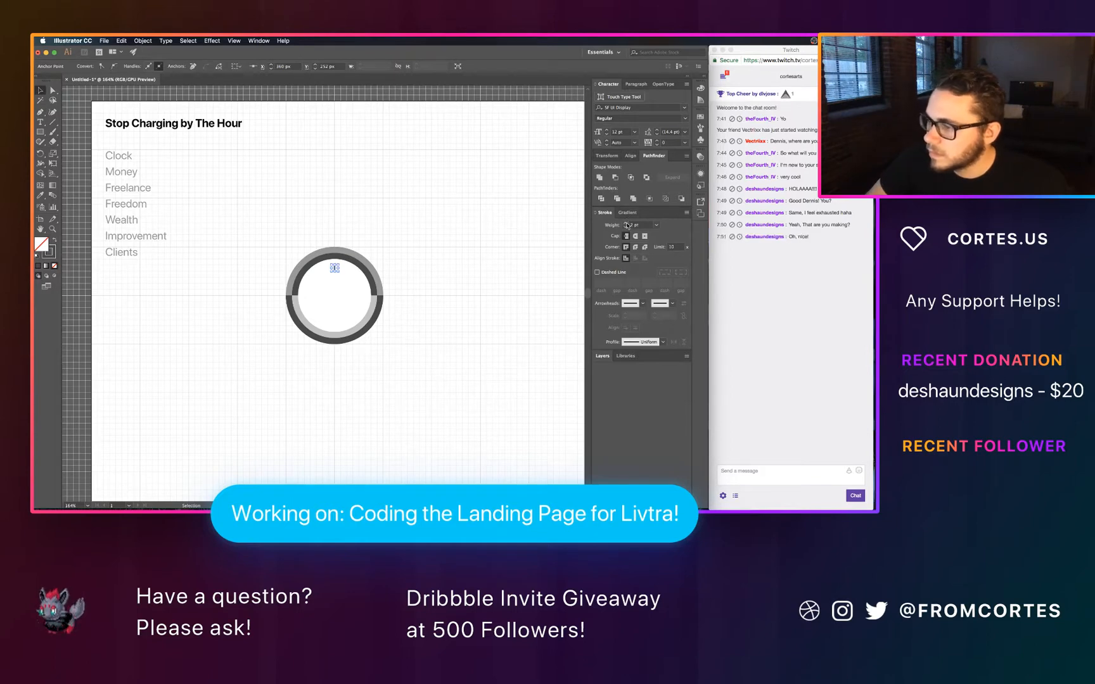
pyautogui.click(460, 216)
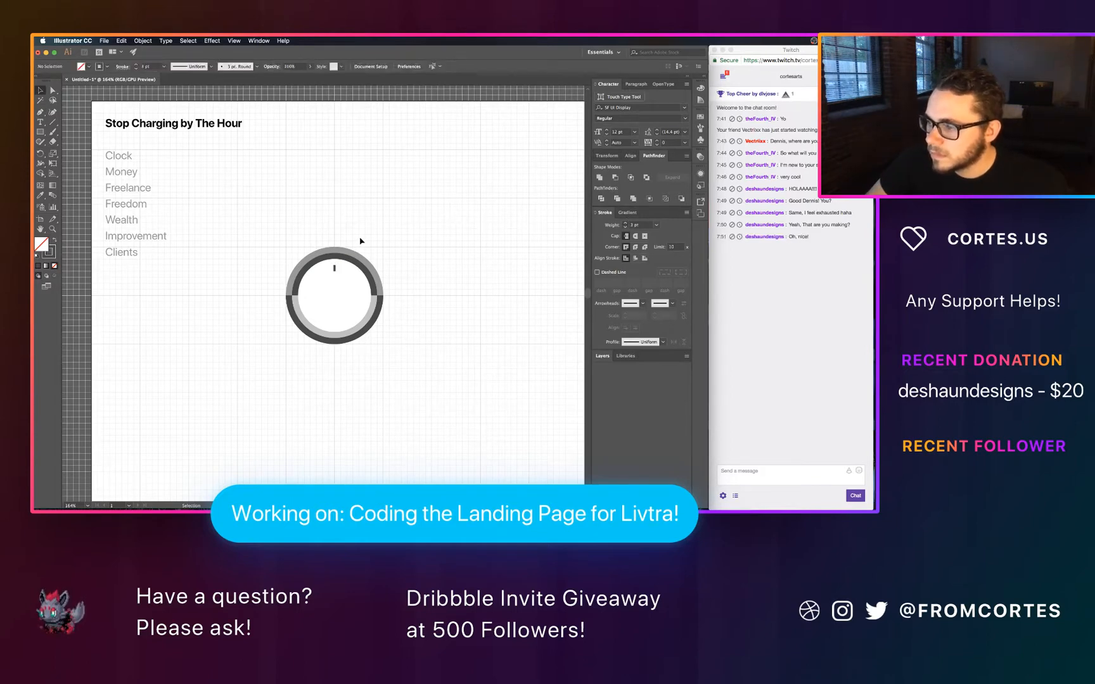
# Step: Move the tick's lower anchor point down to lengthen it to 18 px, and select the whole tick
pyautogui.click(335, 269)
pyautogui.press('a')
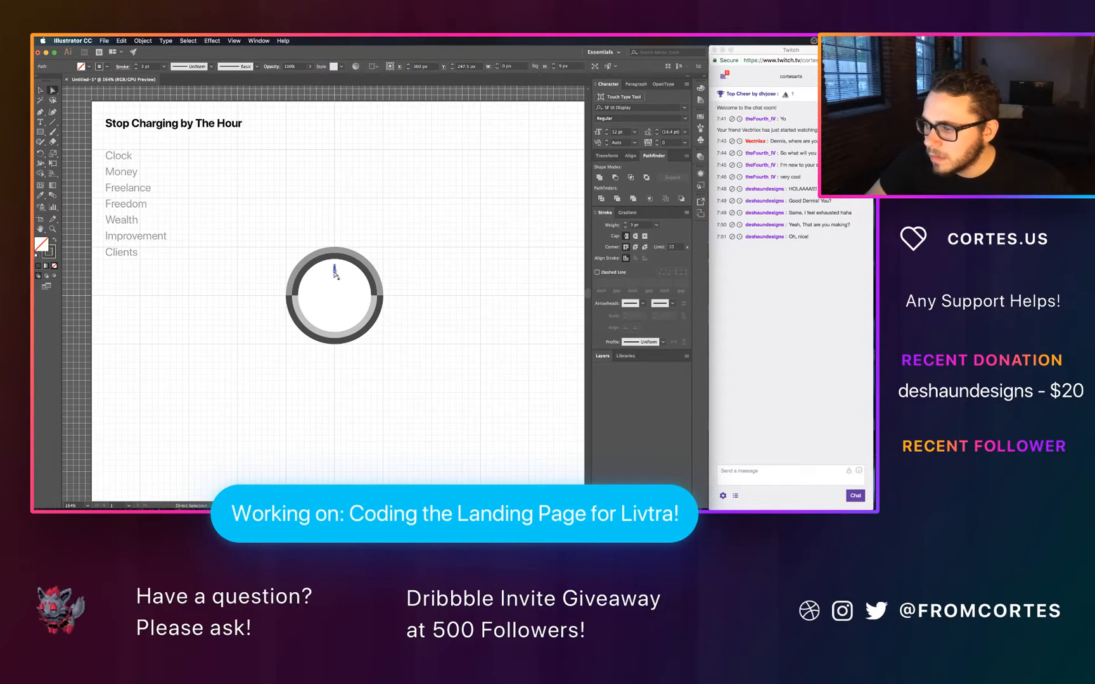
pyautogui.click(334, 272)
pyautogui.click(340, 269)
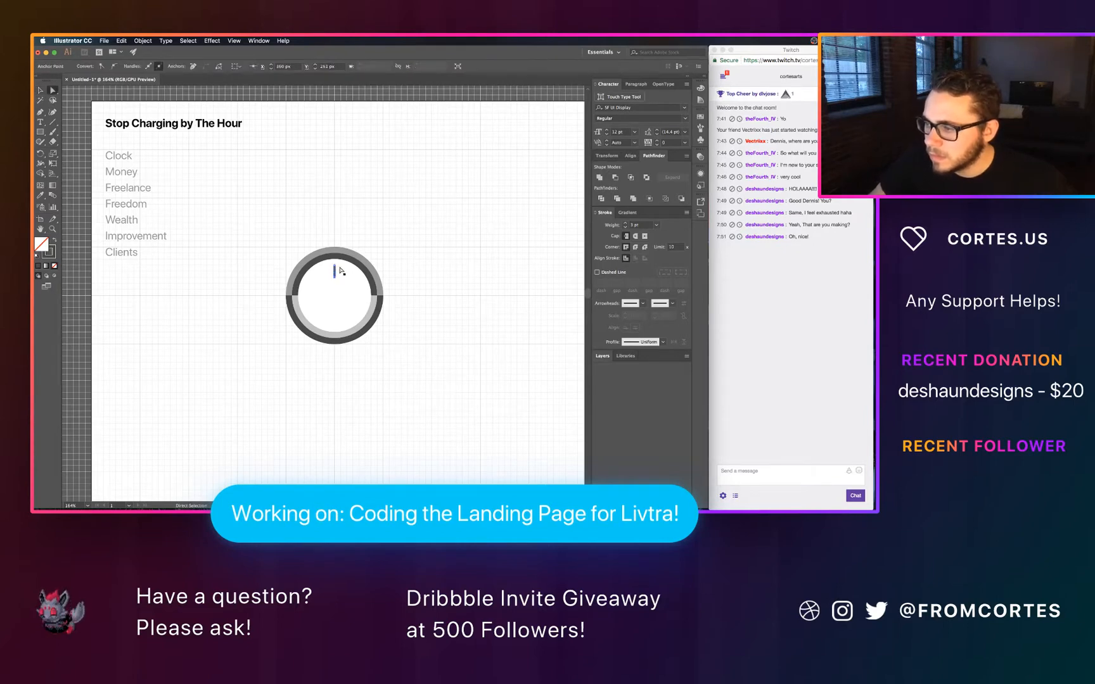
pyautogui.click(443, 244)
pyautogui.click(334, 272)
pyautogui.press('v')
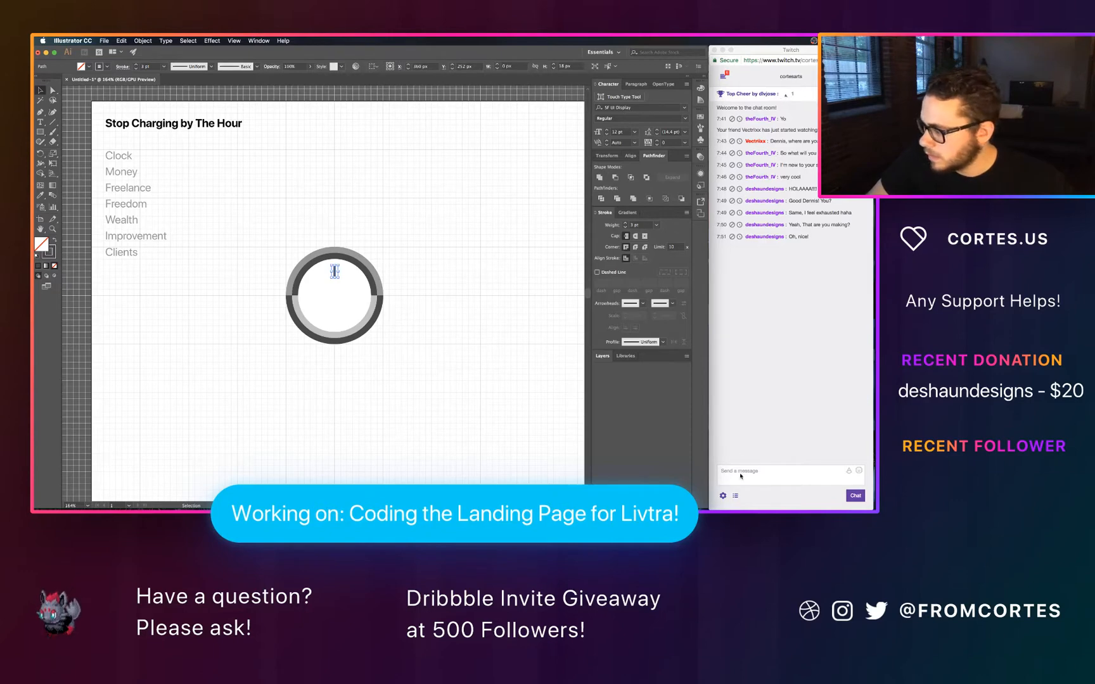
# Step: Switch to the Twitch chat window, look through the viewer list and close it
pyautogui.click(735, 495)
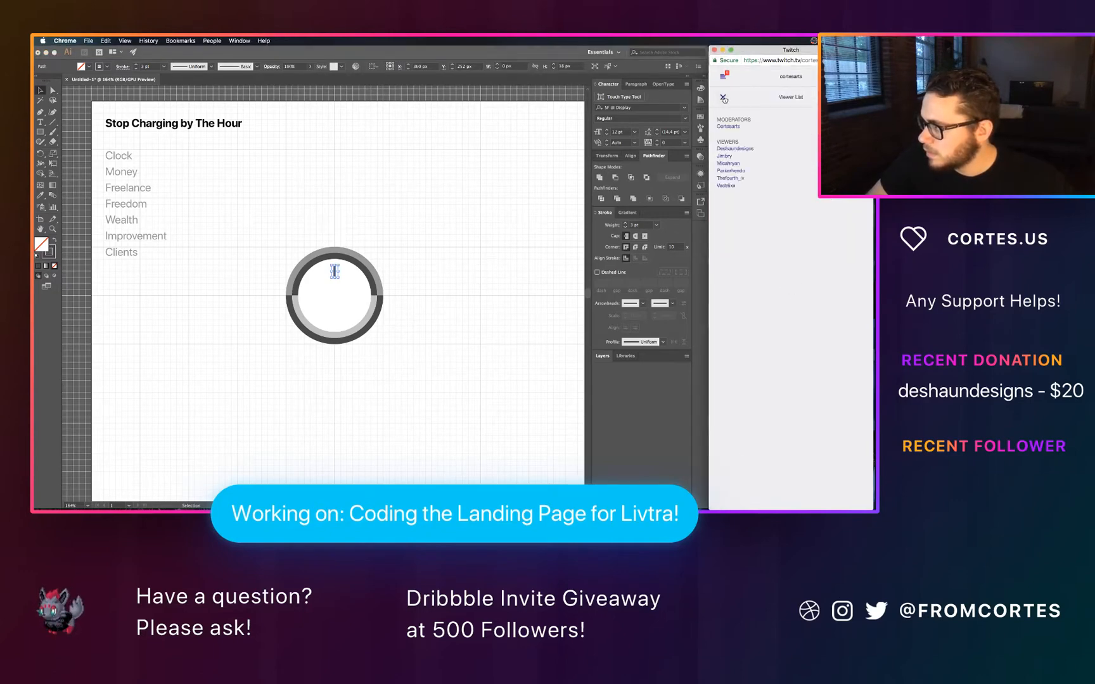
pyautogui.click(724, 99)
# Step: Switch back to Illustrator and set the tick's stroke weight to 5 pt
pyautogui.click(420, 176)
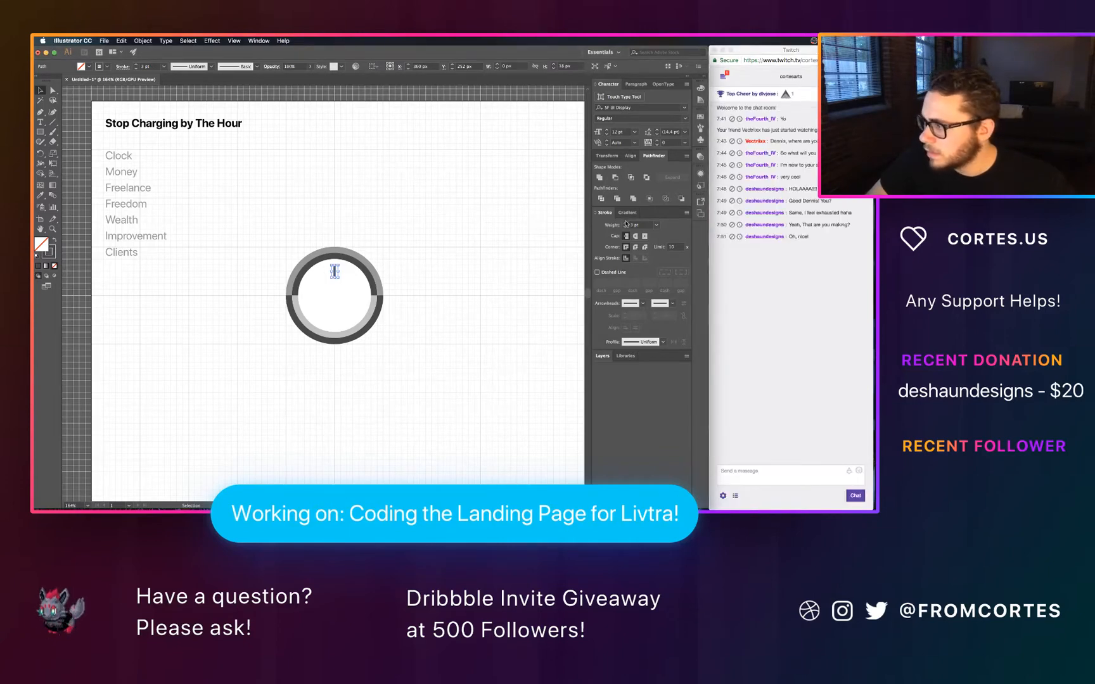
pyautogui.click(408, 222)
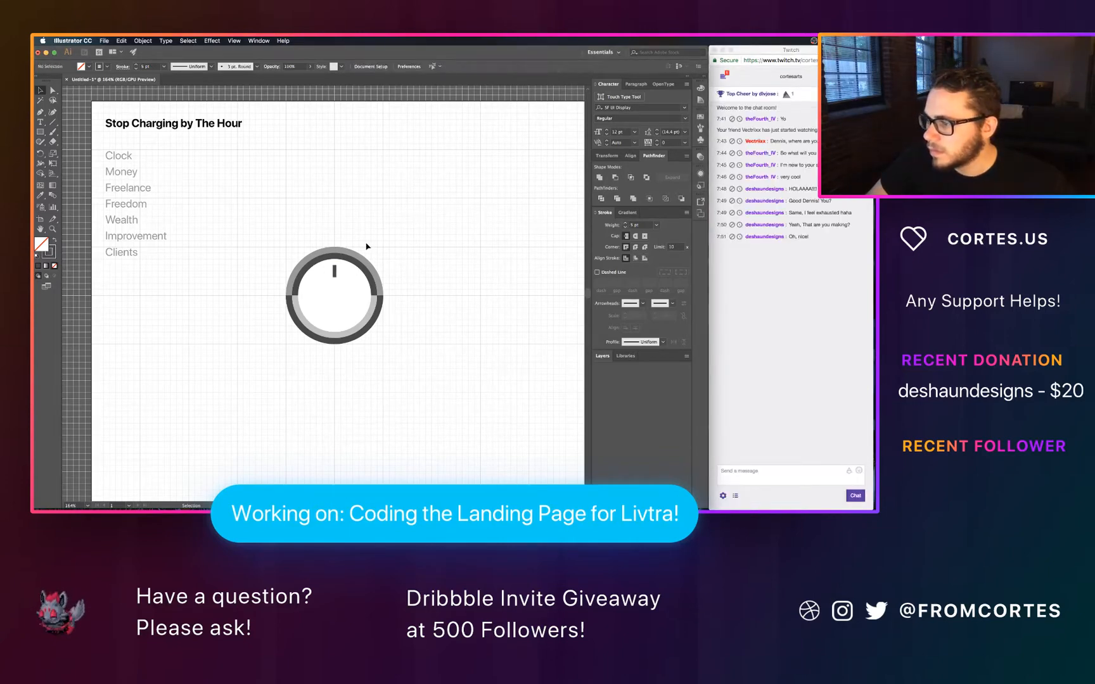
# Step: Rotate a copy of the tick around the clock's centre and repeat the transformation until eight evenly spaced ticks surround the face
pyautogui.click(334, 271)
pyautogui.press('r')
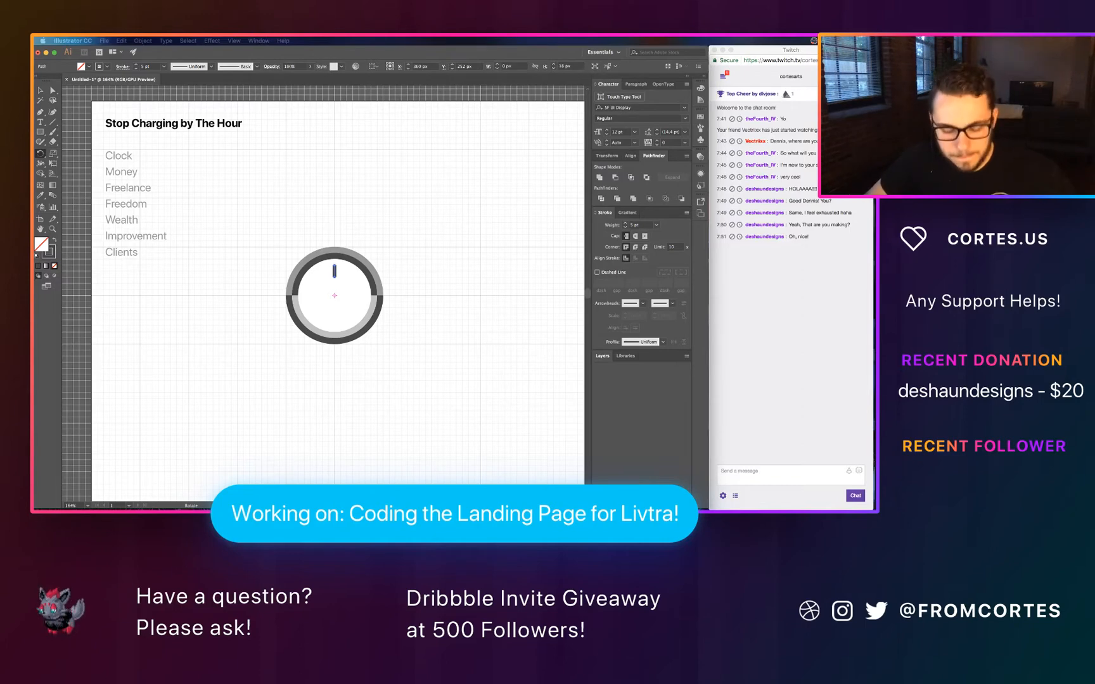
pyautogui.hotkey('alt', 'Return')
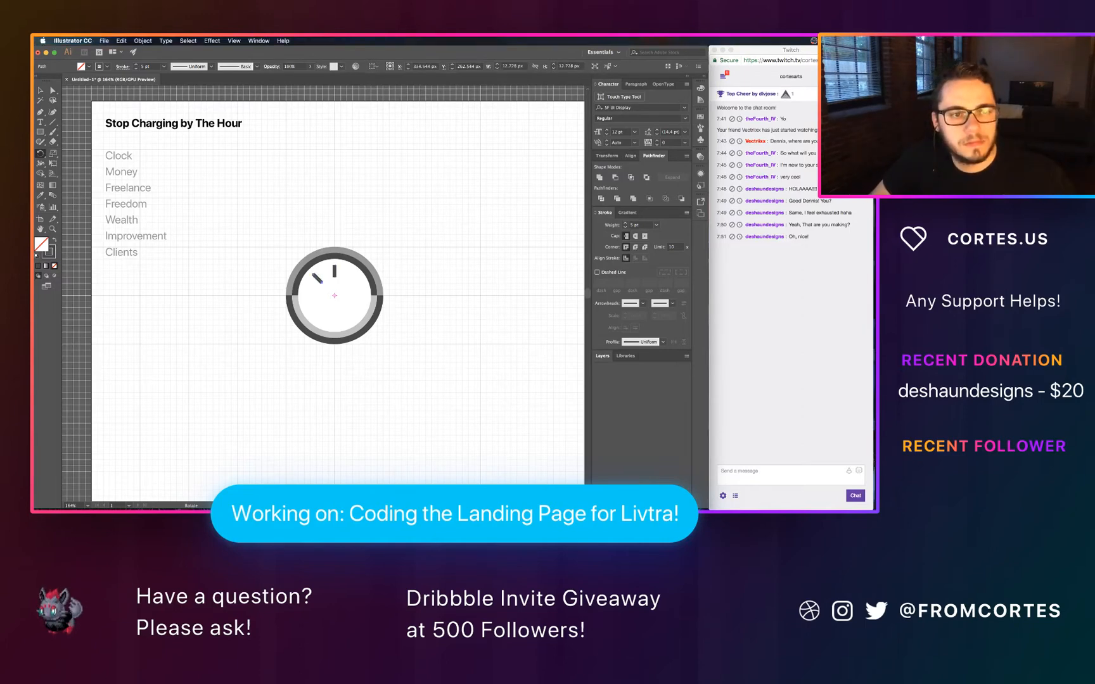
pyautogui.press('super+d')
pyautogui.press('super+d')
pyautogui.press('super+d')
pyautogui.press('super+d')
pyautogui.press('super+d')
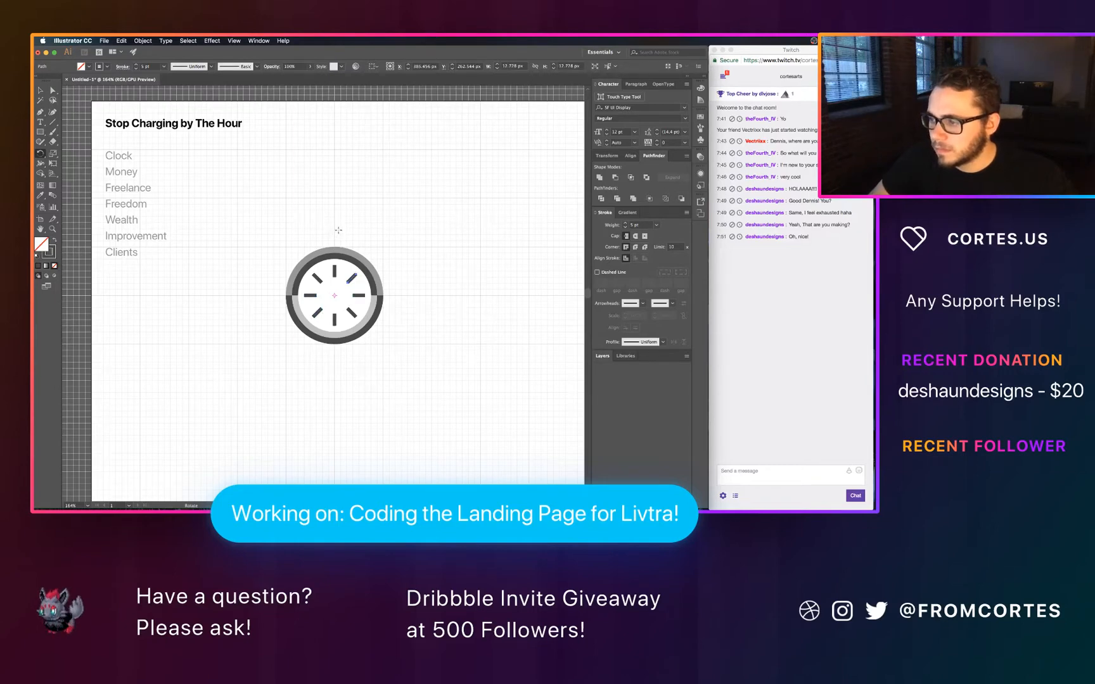
pyautogui.press('v')
pyautogui.click(319, 205)
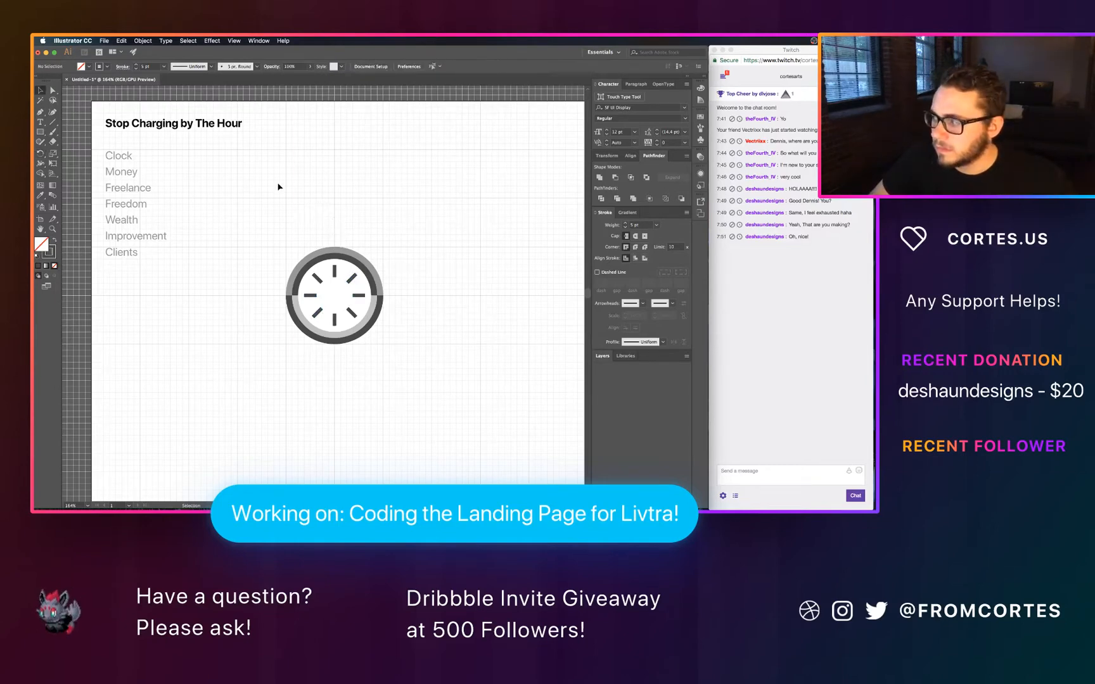
# Step: Draw a straight clock hand with the Pen tool from the centre toward one o'clock, about 18 px across and 36 px high
pyautogui.click(40, 112)
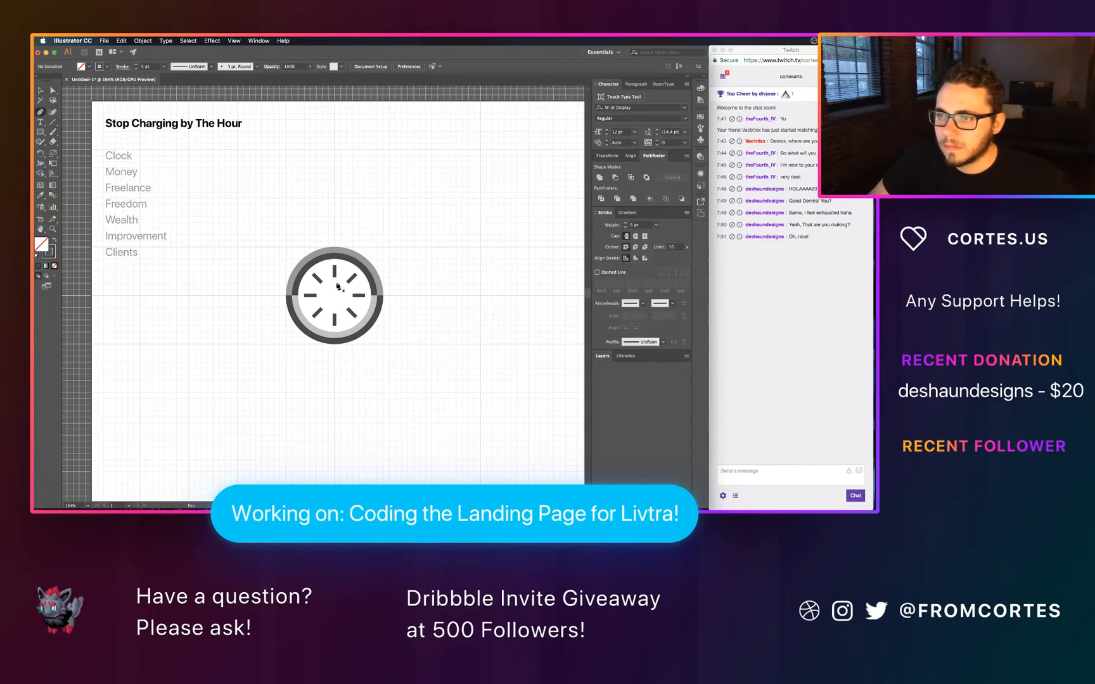
pyautogui.click(335, 295)
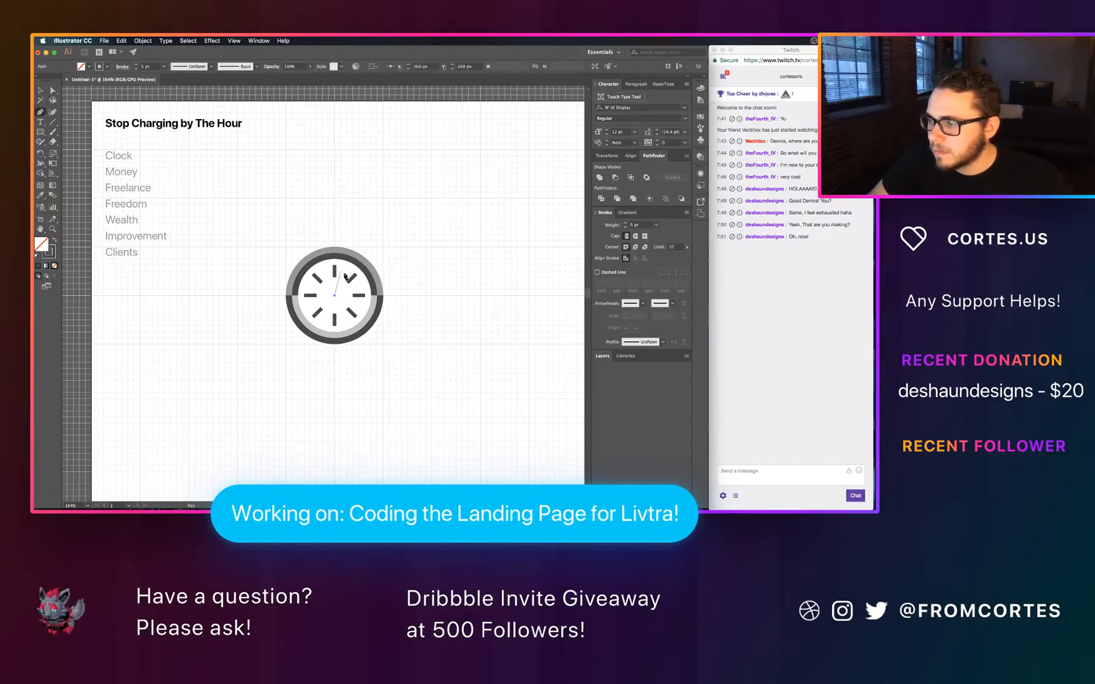
pyautogui.click(346, 274)
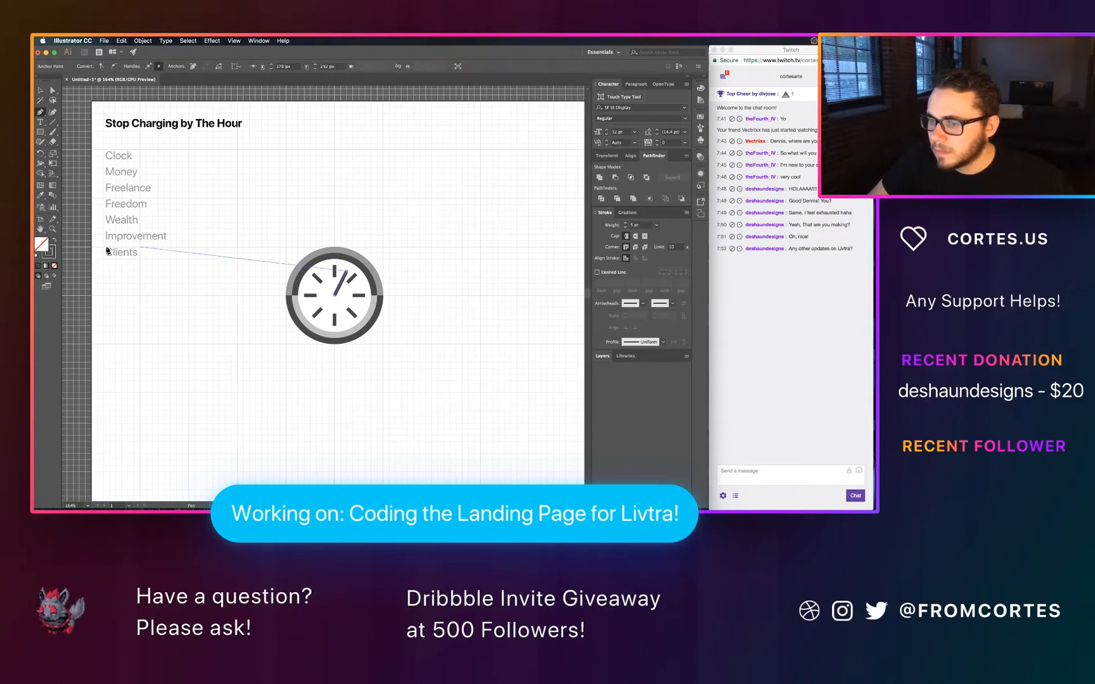
# Step: Set the clock hand's stroke colour to the red #DD4E4E
pyautogui.click(51, 254)
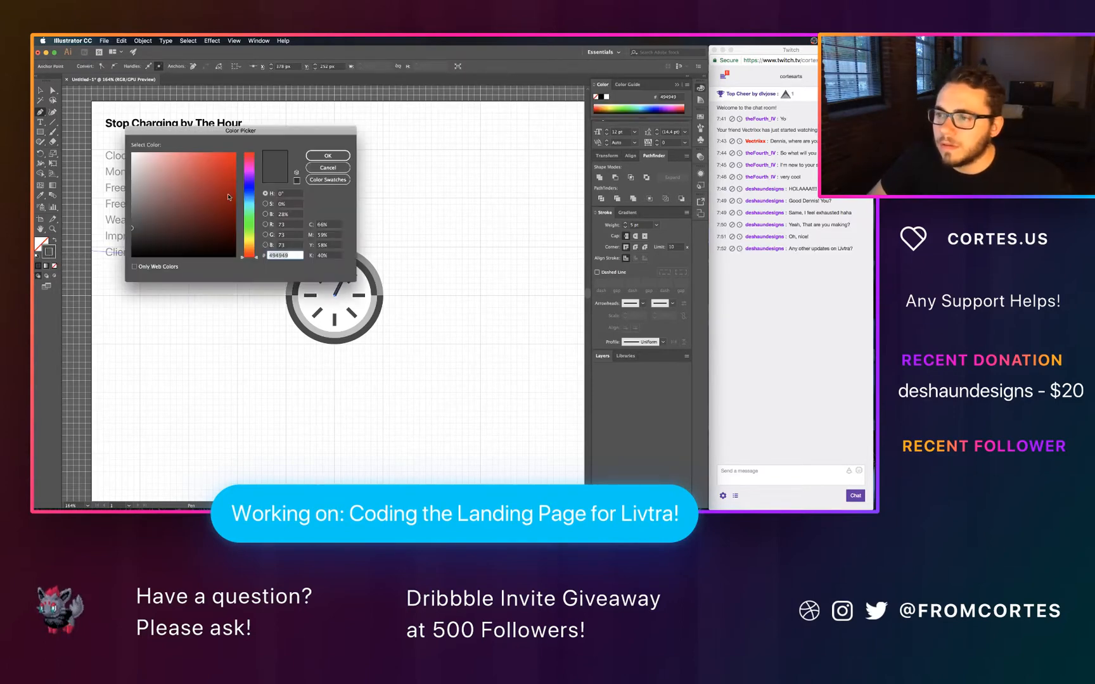
pyautogui.click(195, 171)
pyautogui.moveTo(198, 169); pyautogui.dragTo(200, 166)
pyautogui.click(328, 155)
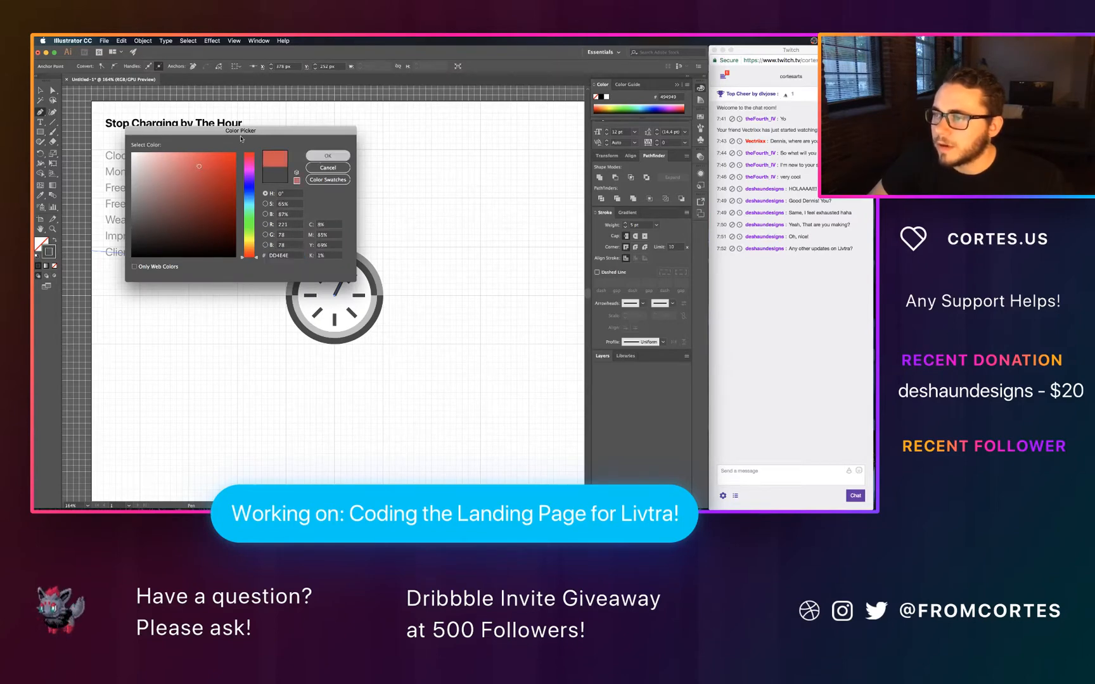
pyautogui.click(40, 90)
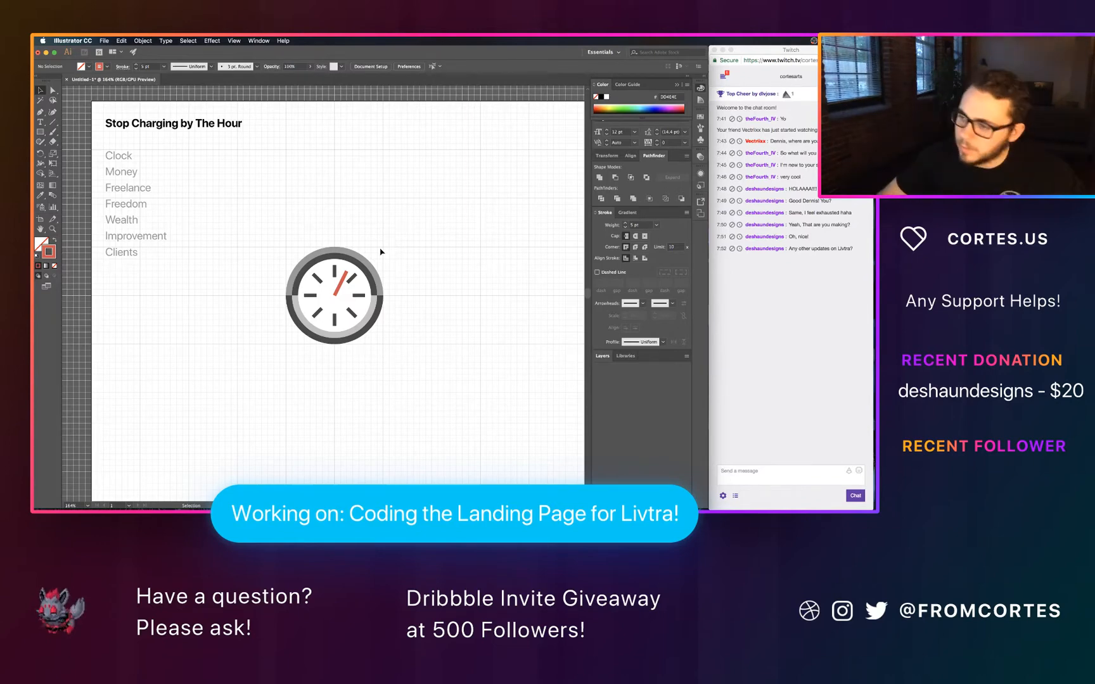
# Step: Apply the triangular tapering width profile to the red hand so it narrows from the centre to its tip
pyautogui.click(344, 279)
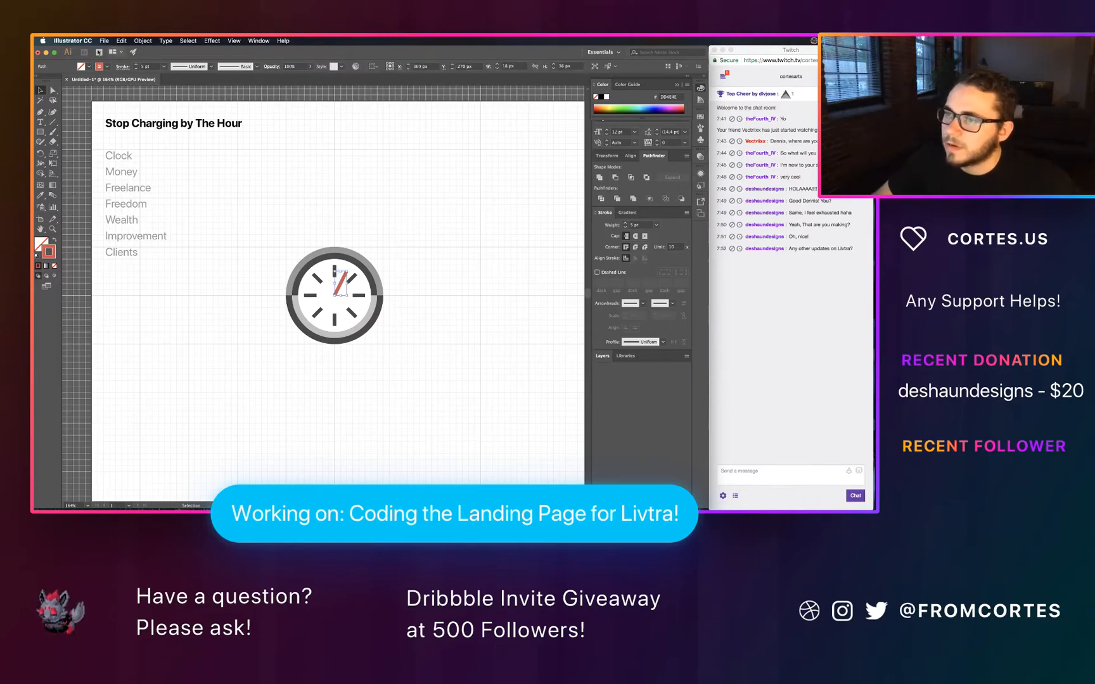
pyautogui.click(258, 67)
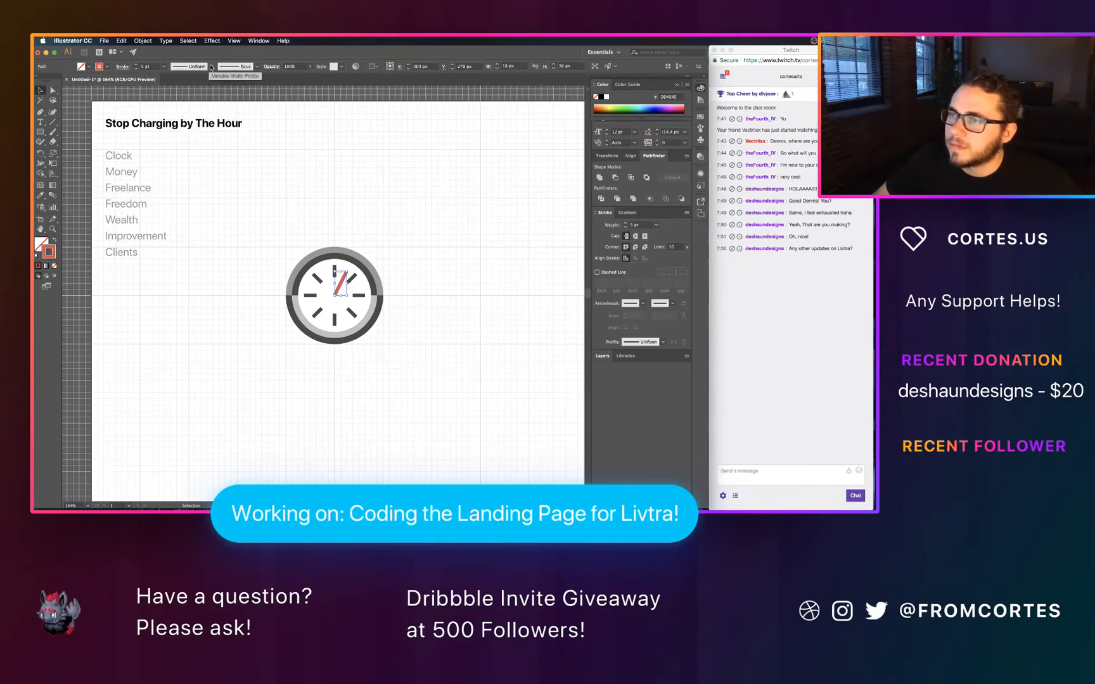
pyautogui.click(211, 67)
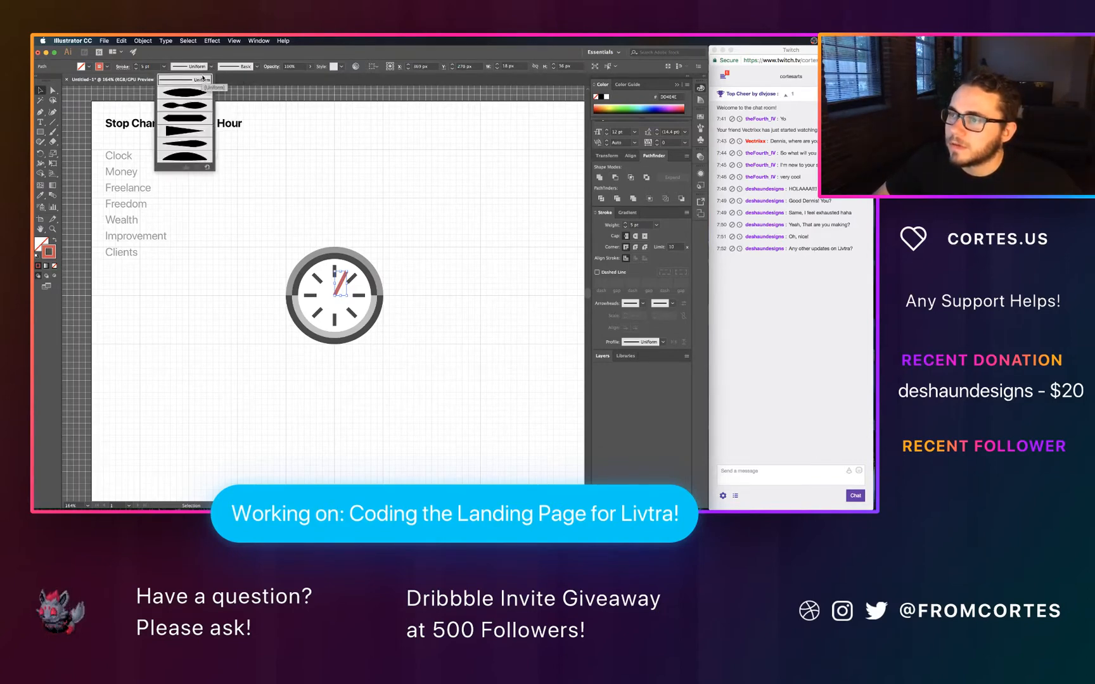
pyautogui.click(194, 130)
pyautogui.click(398, 218)
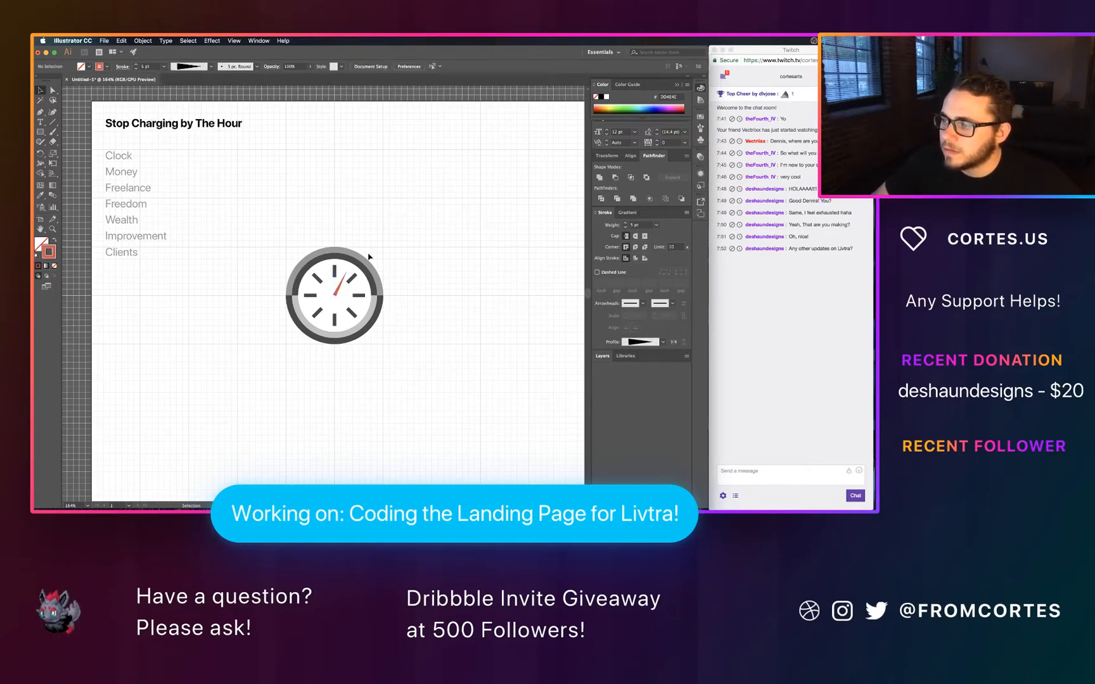
# Step: Undo the tapering width profile on the red clock hand and deselect it
pyautogui.press('super+equal')
pyautogui.press('super+equal')
pyautogui.press('super+equal')
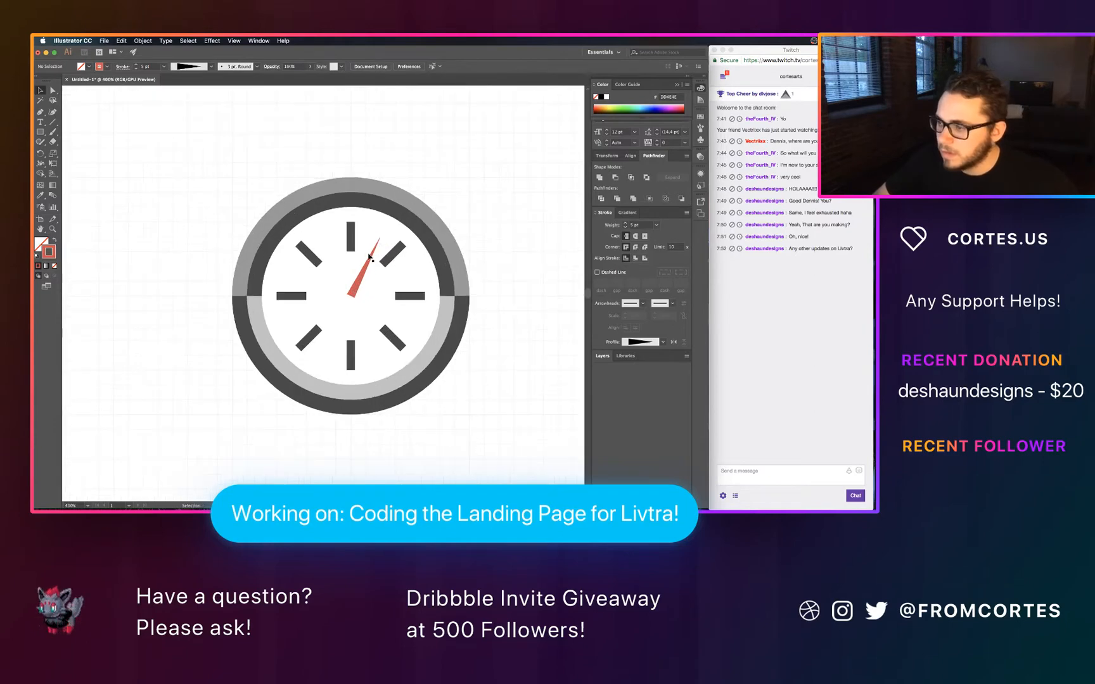
pyautogui.press('a')
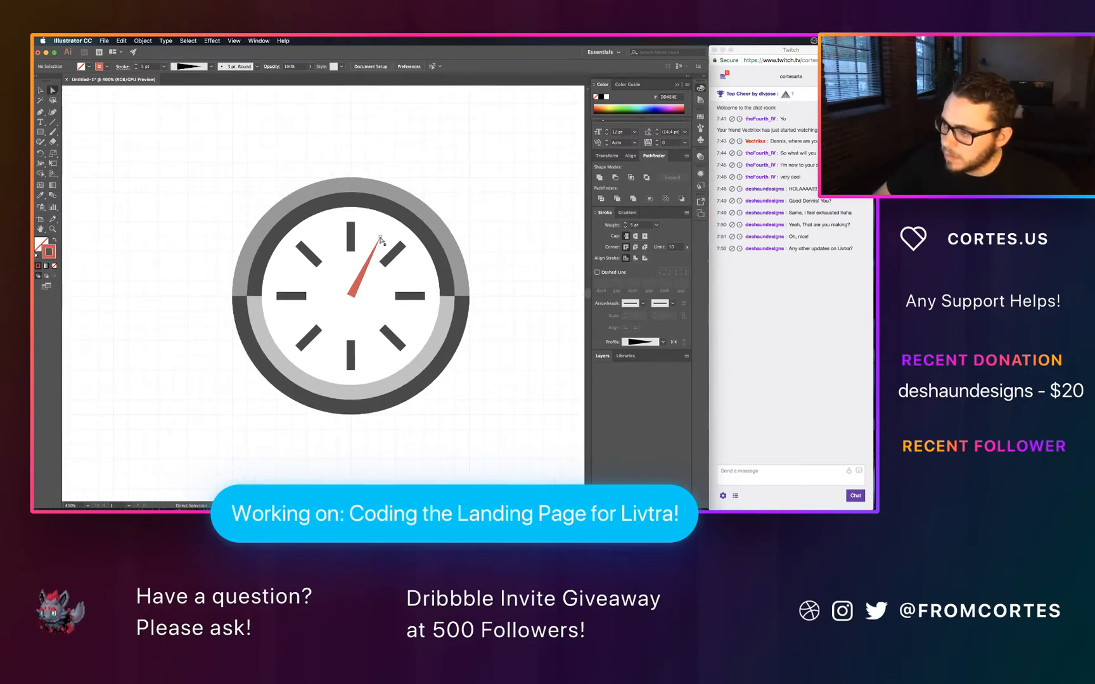
pyautogui.click(380, 238)
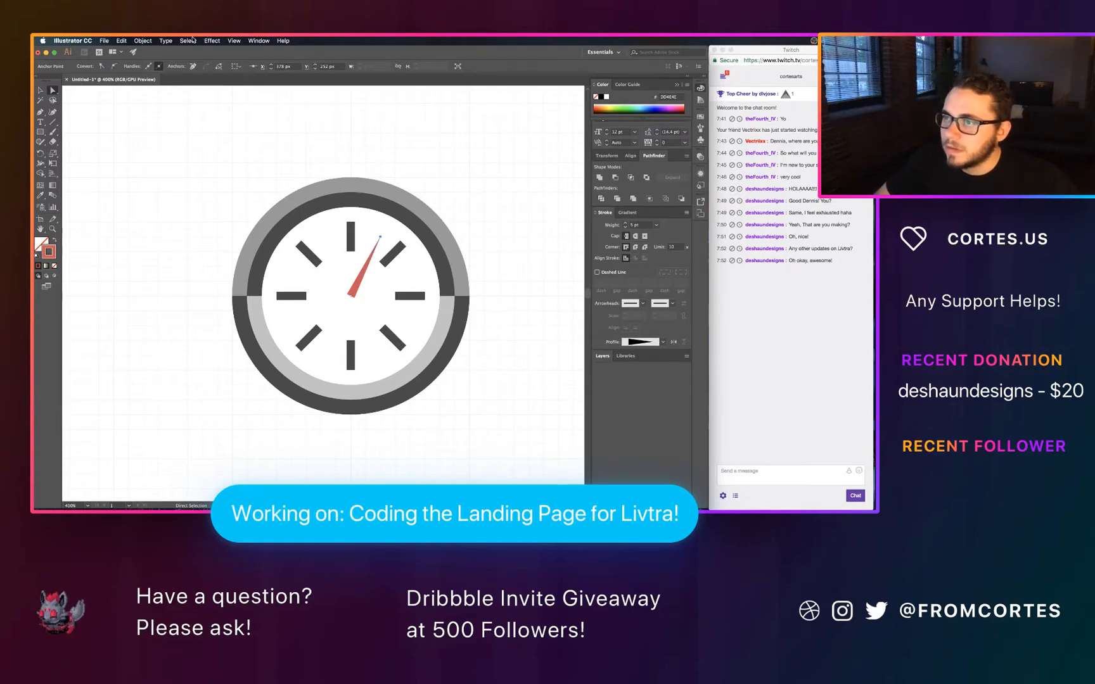
pyautogui.press('super+z')
pyautogui.click(428, 146)
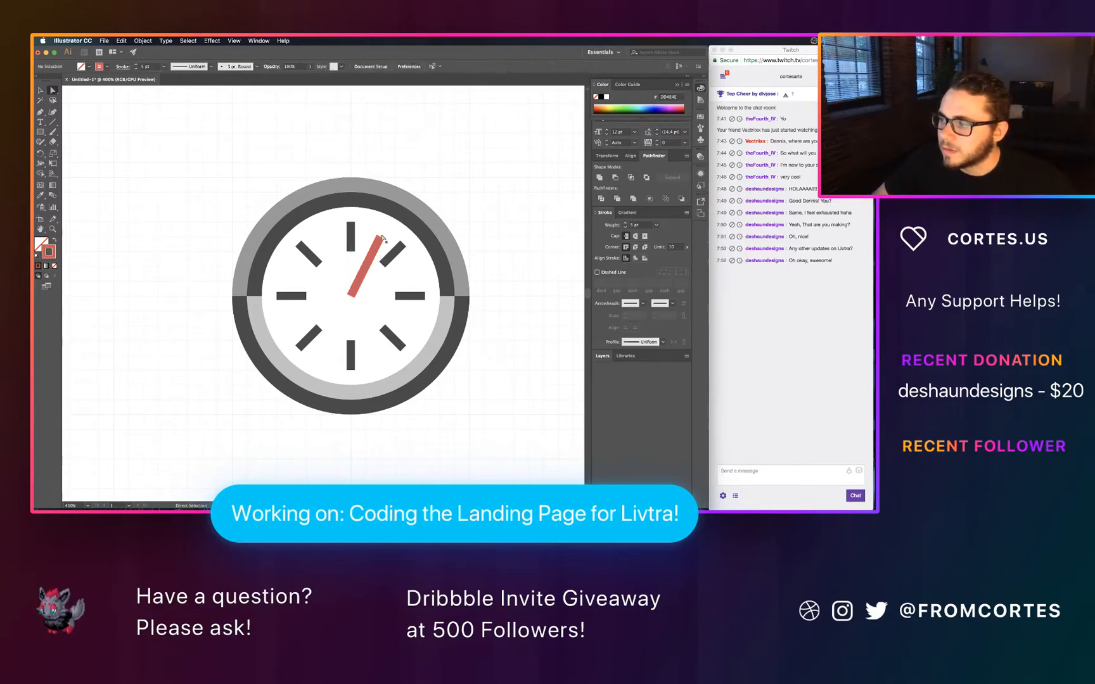
pyautogui.press('v')
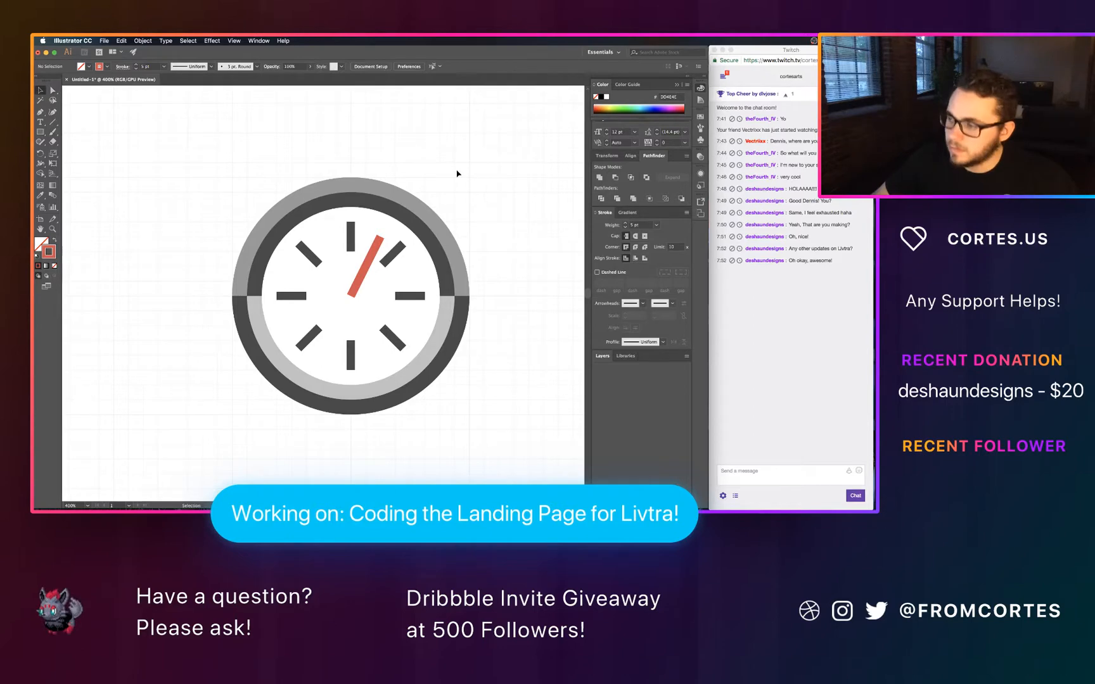
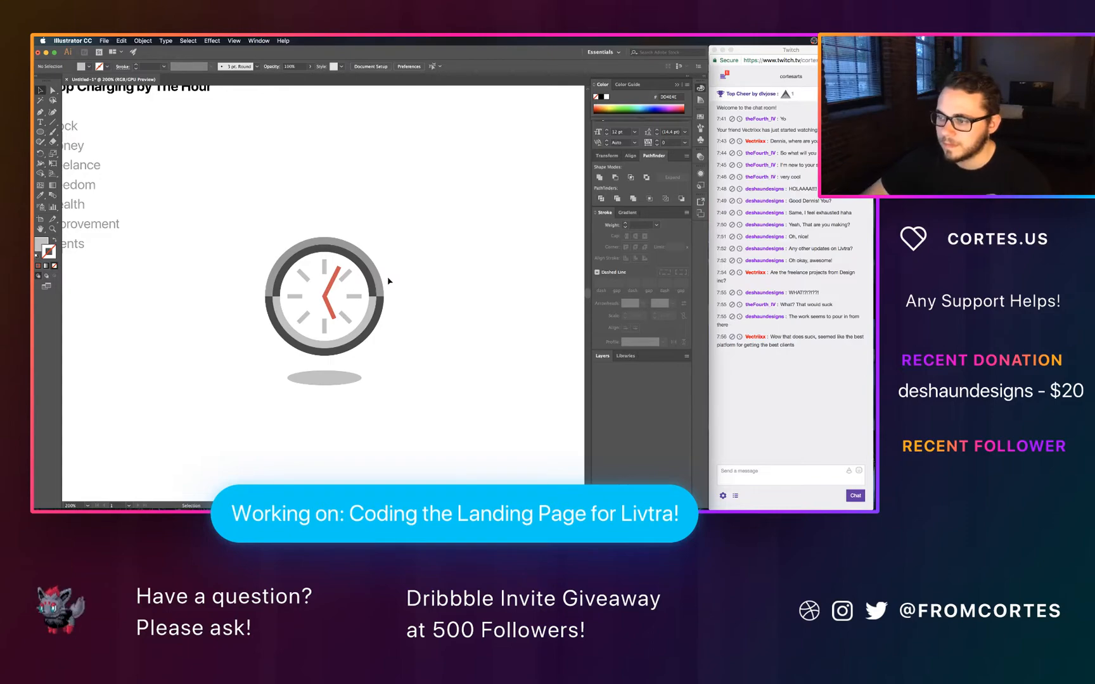
# Step: Switch to Chrome and browse the Dribbble illustration bucket for reference, loading more shots at the end of the list
pyautogui.hotkey('ctrl', 'Left')
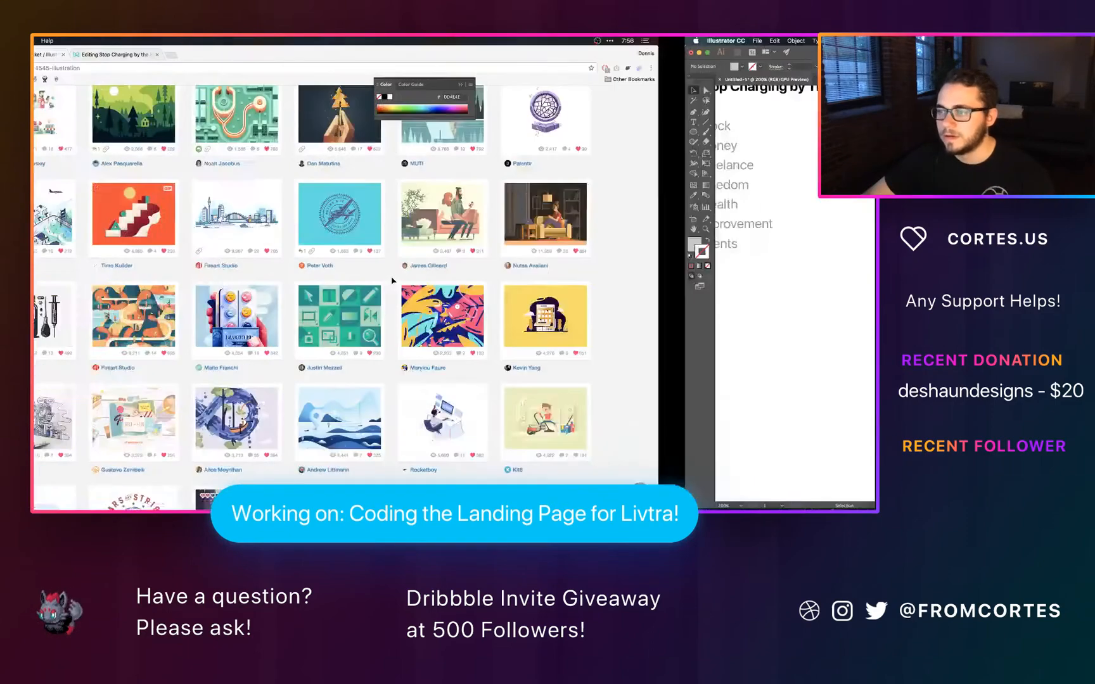
pyautogui.scroll(-3, 393, 278)
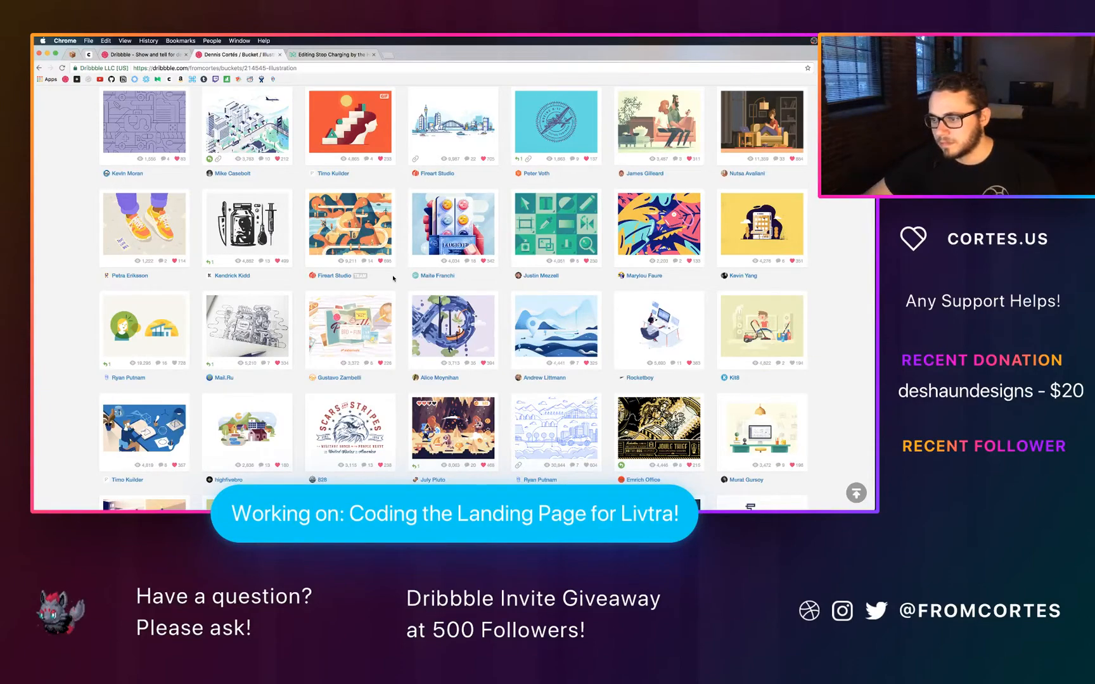
pyautogui.scroll(-3, 393, 278)
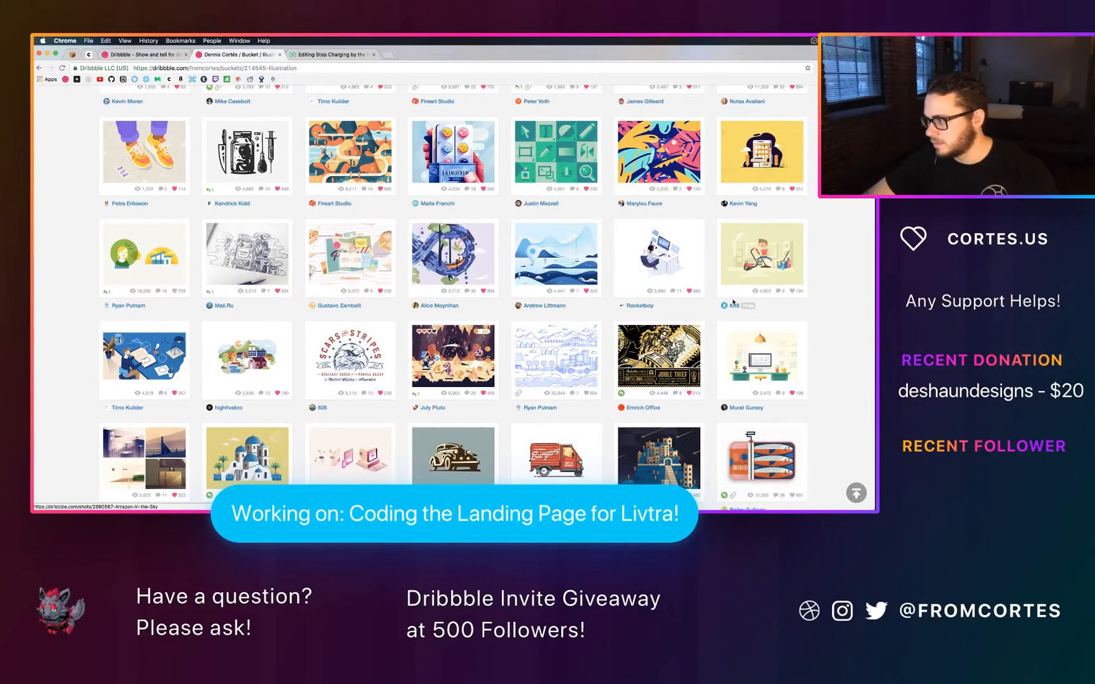
pyautogui.scroll(-3, 822, 318)
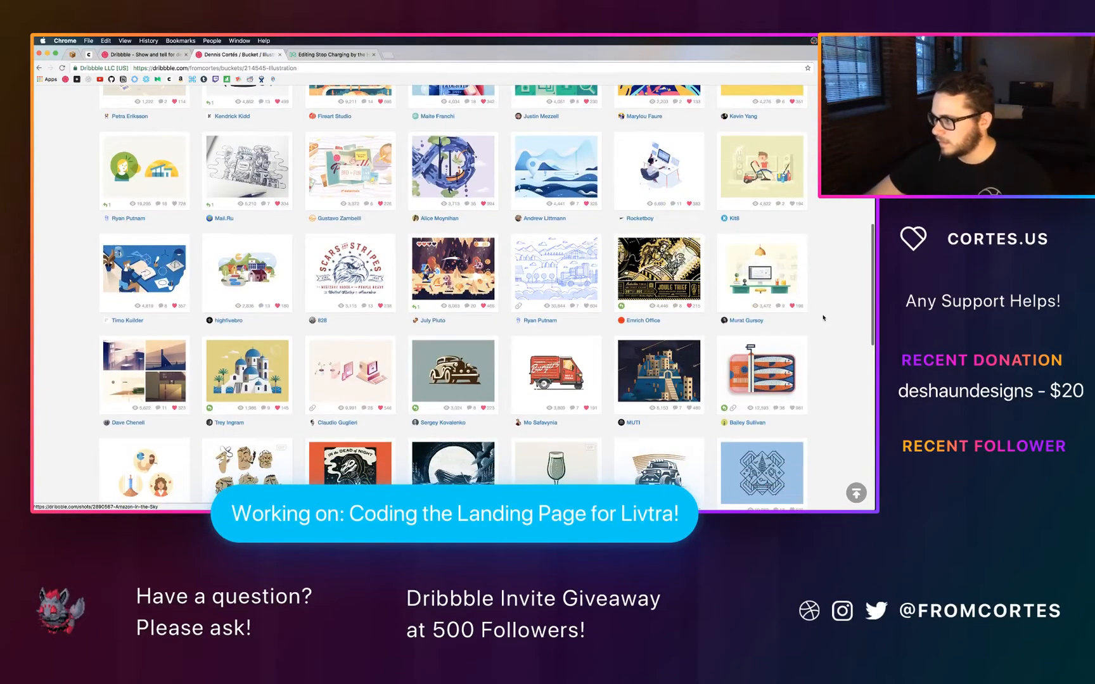
pyautogui.scroll(-3, 822, 318)
pyautogui.scroll(-3, 823, 318)
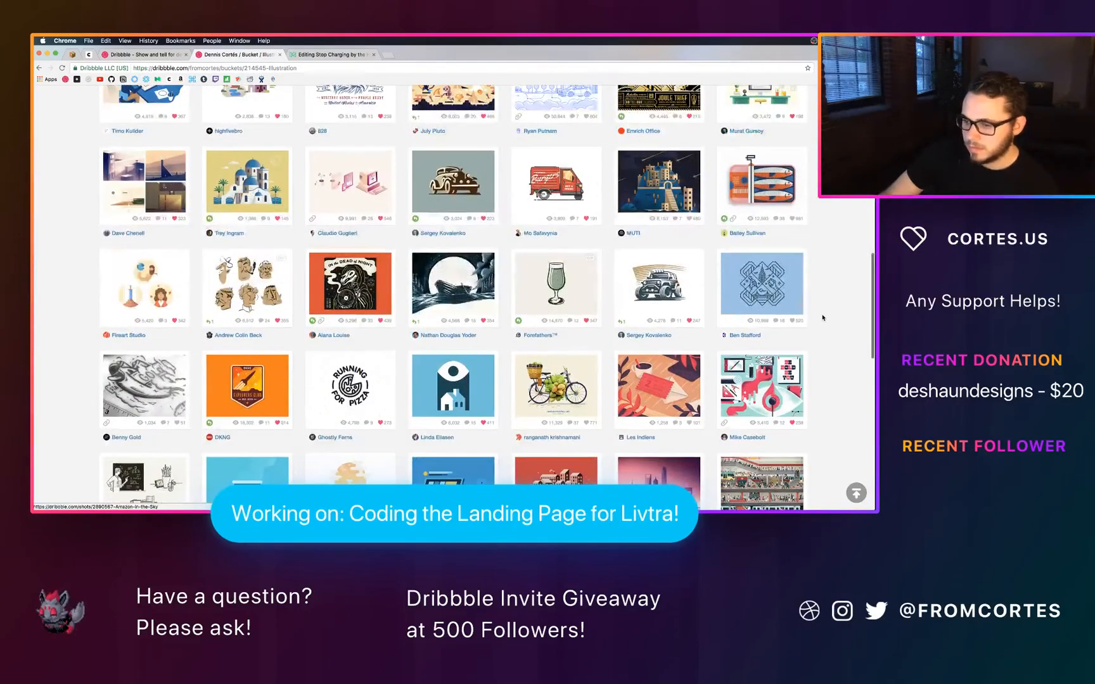
pyautogui.scroll(-5, 823, 319)
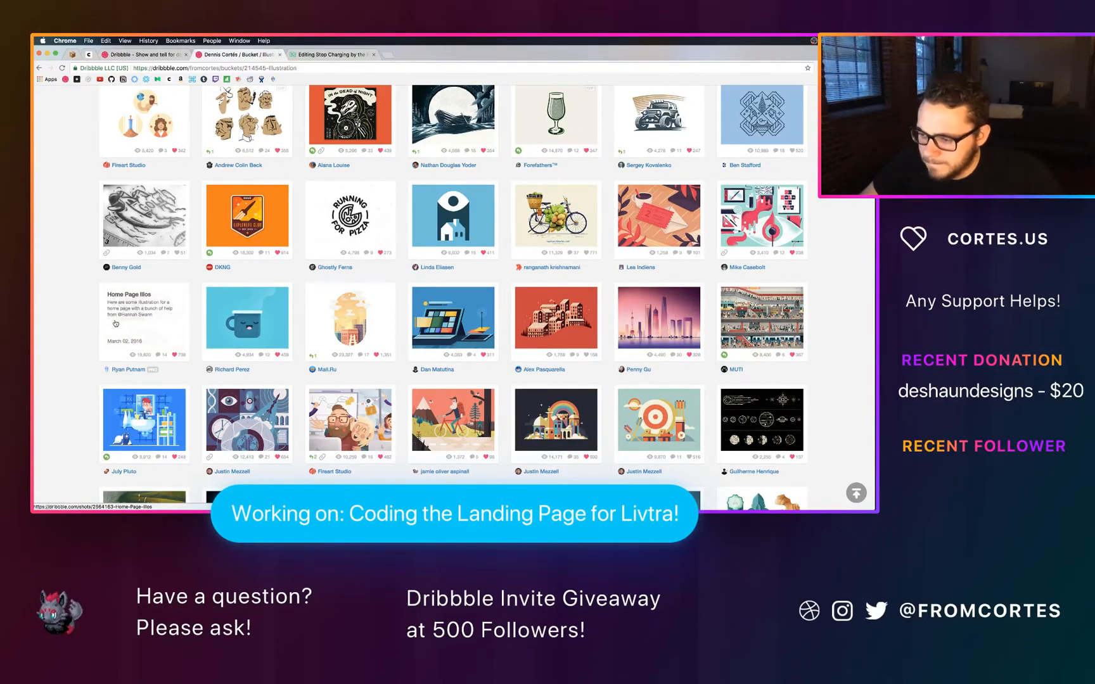
pyautogui.scroll(-2, 115, 323)
pyautogui.scroll(-2, 83, 320)
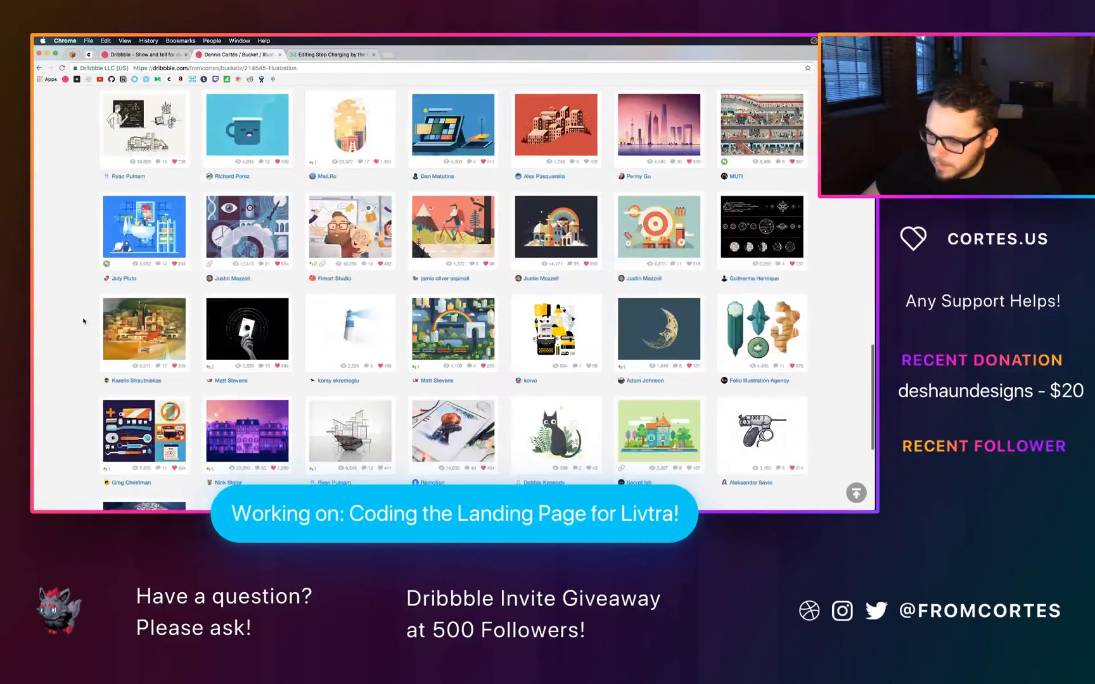
pyautogui.scroll(-1, 83, 320)
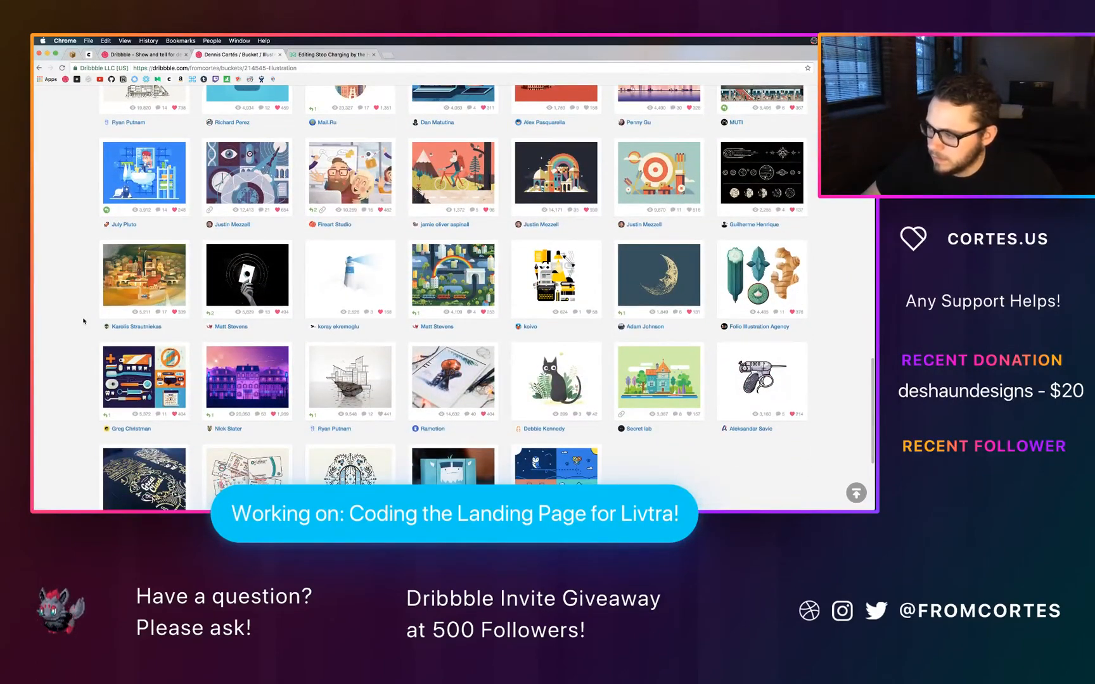
pyautogui.scroll(-1, 83, 321)
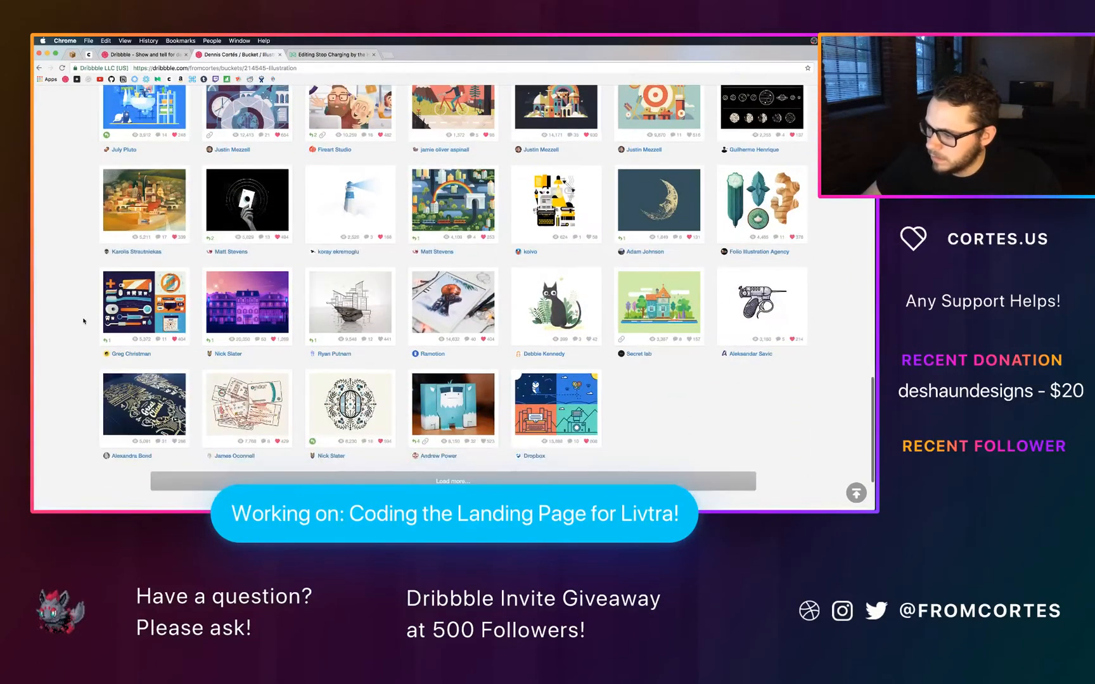
pyautogui.click(223, 482)
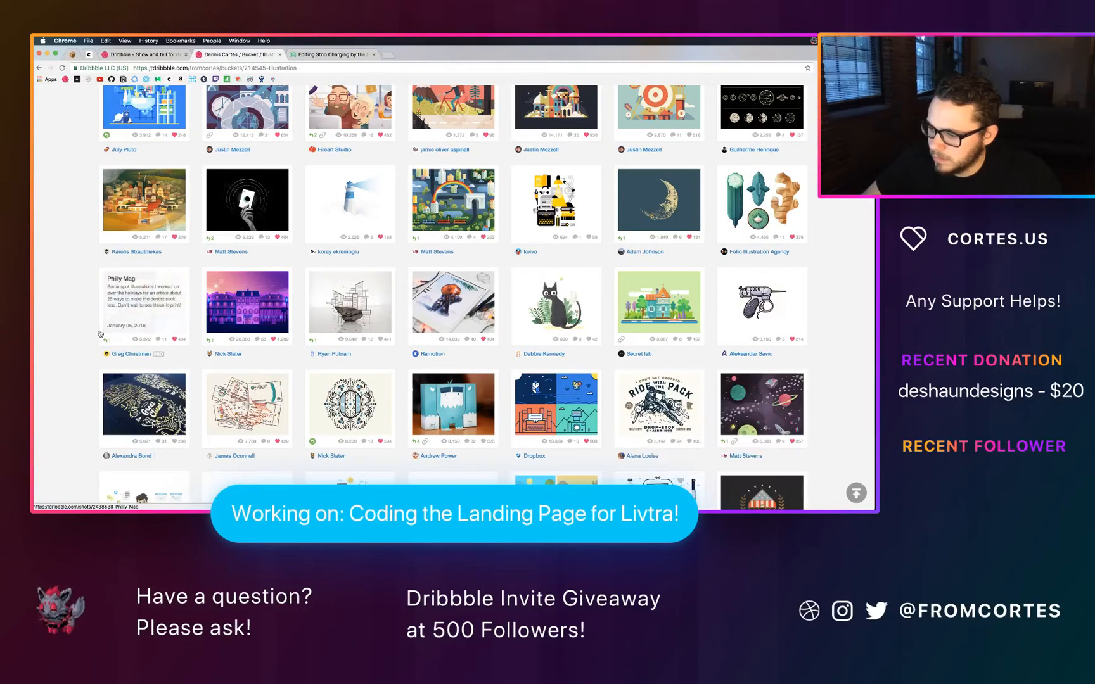
pyautogui.scroll(-1, 92, 327)
# Step: Look through the additional shots in the illustration bucket and view the Ballooning illustration up close, then close it
pyautogui.hotkey('ctrl', 'Right')
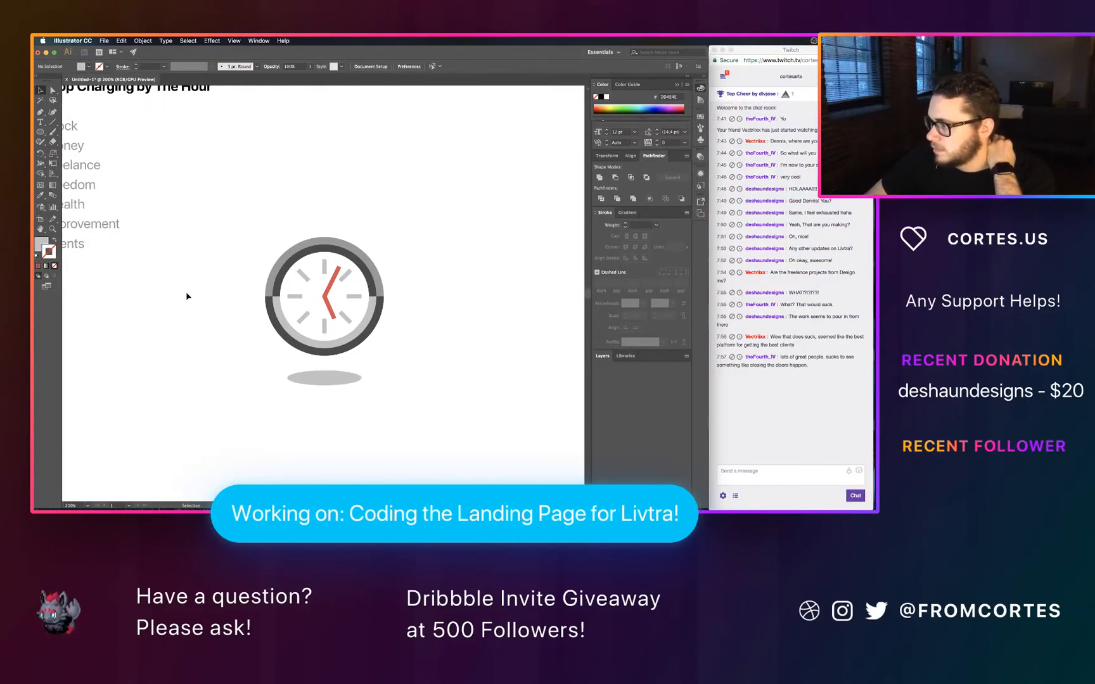
pyautogui.hotkey('ctrl', 'Left')
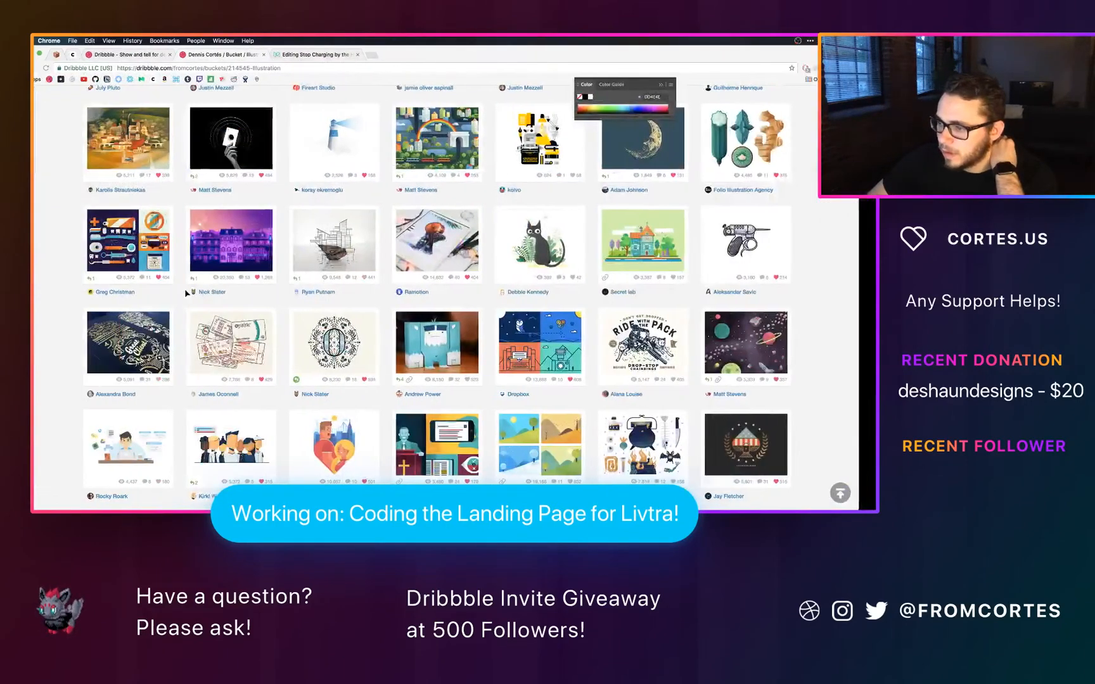
pyautogui.scroll(-3, 50, 328)
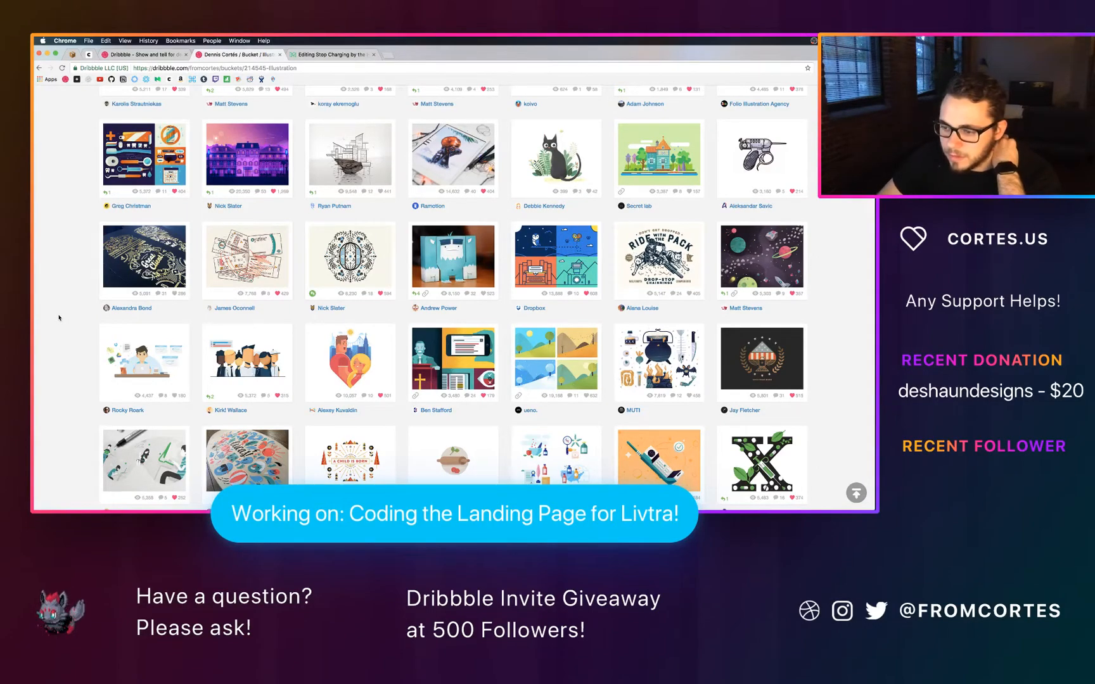
pyautogui.scroll(-5, 59, 317)
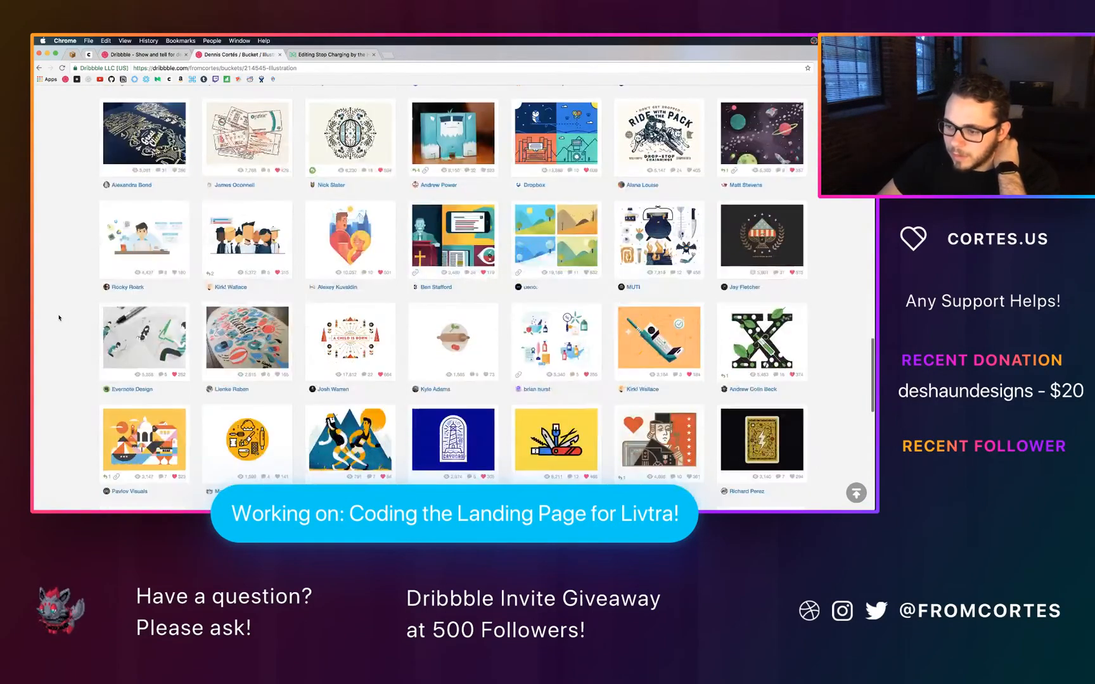
pyautogui.scroll(-1, 59, 317)
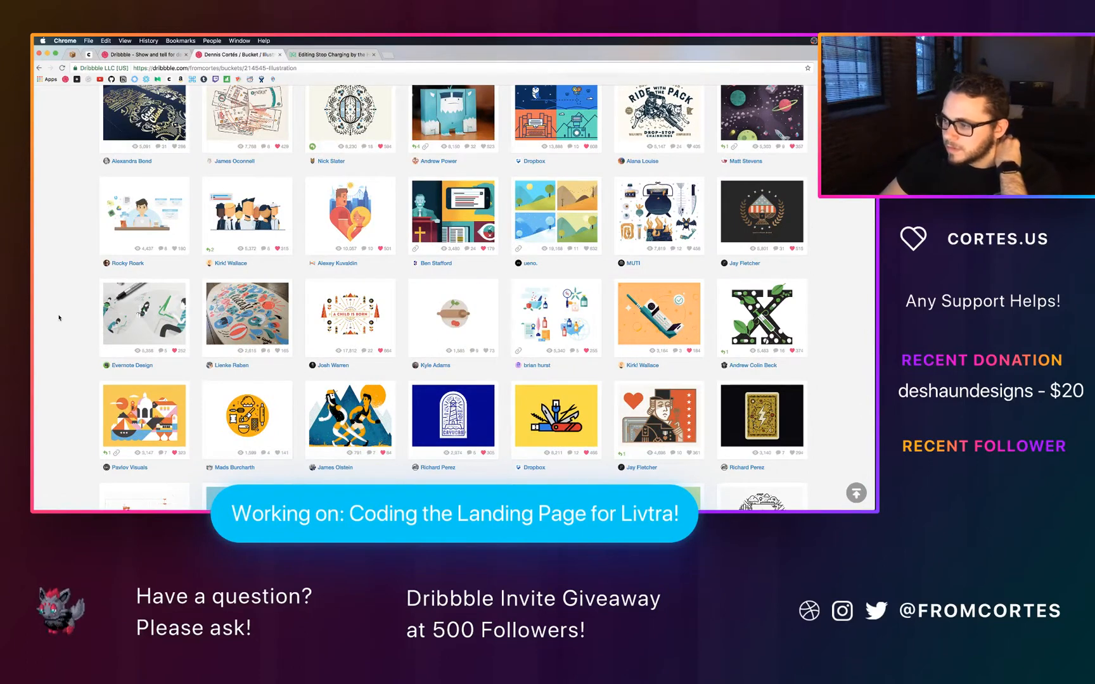
pyautogui.scroll(-2, 62, 317)
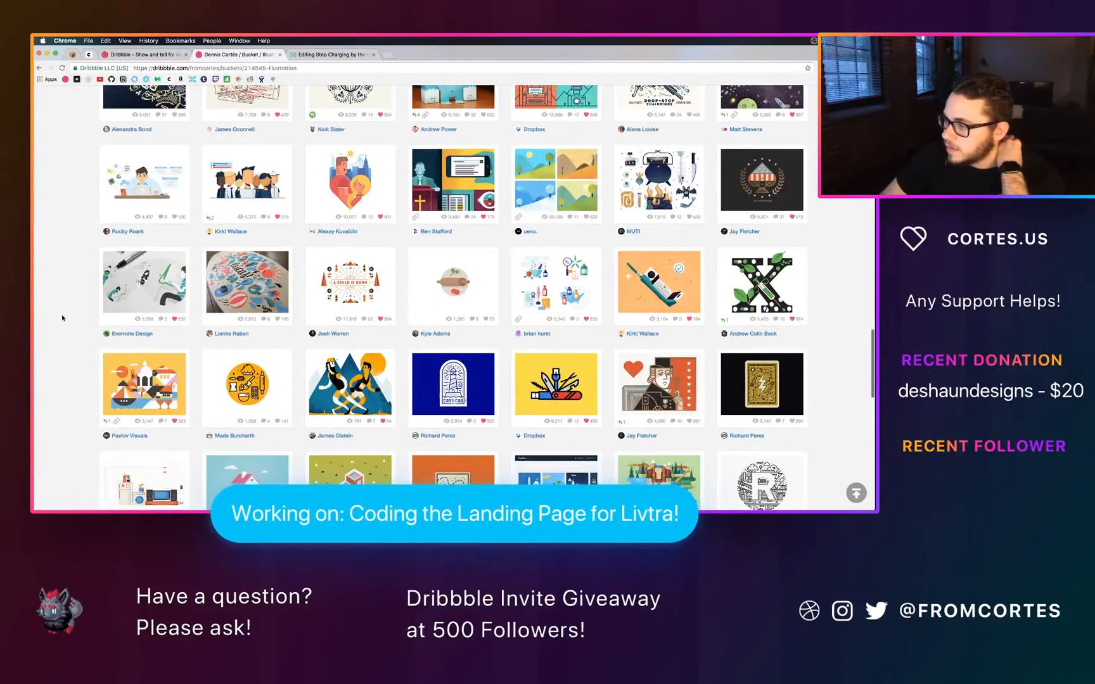
pyautogui.scroll(-5, 62, 317)
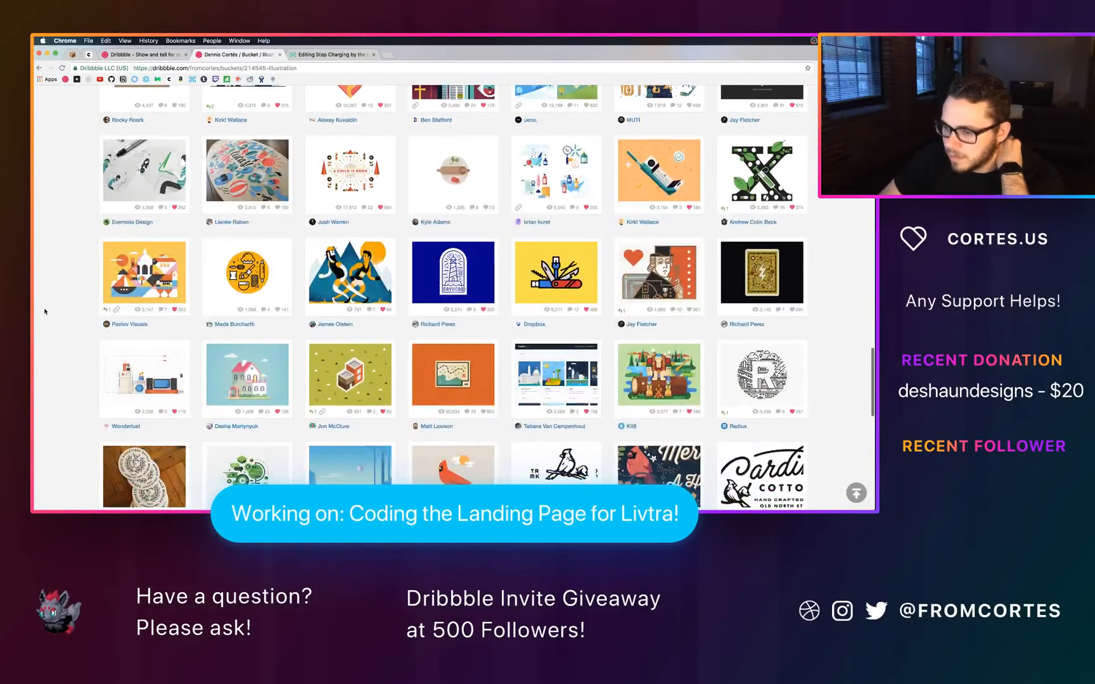
pyautogui.scroll(-1, 44, 311)
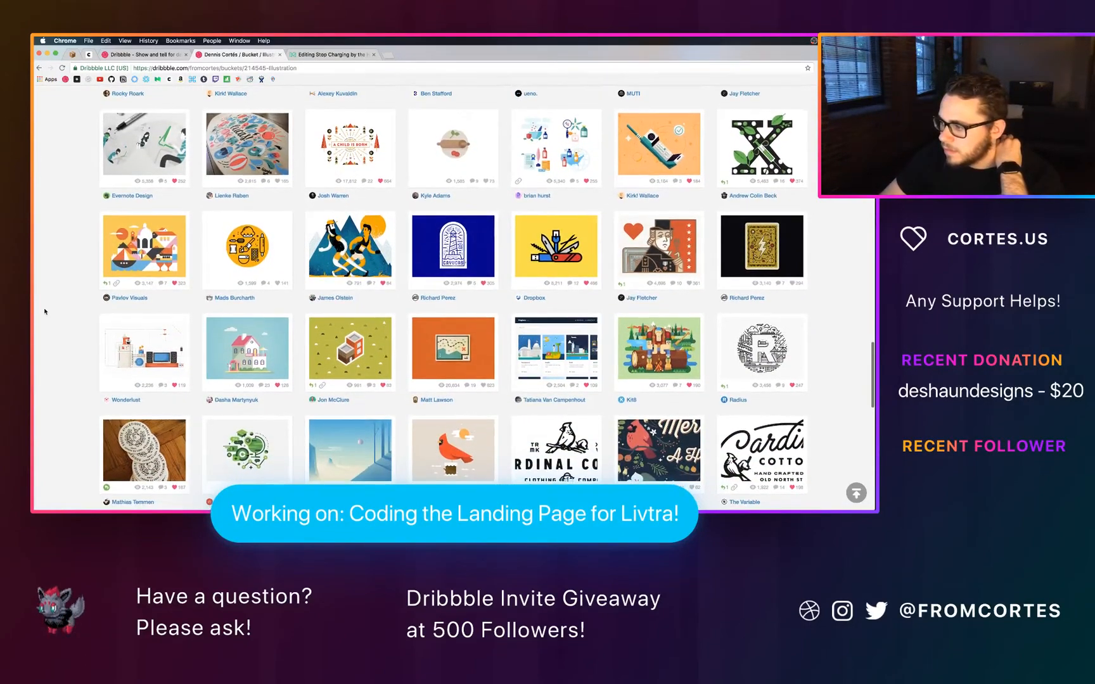
pyautogui.scroll(-2, 45, 311)
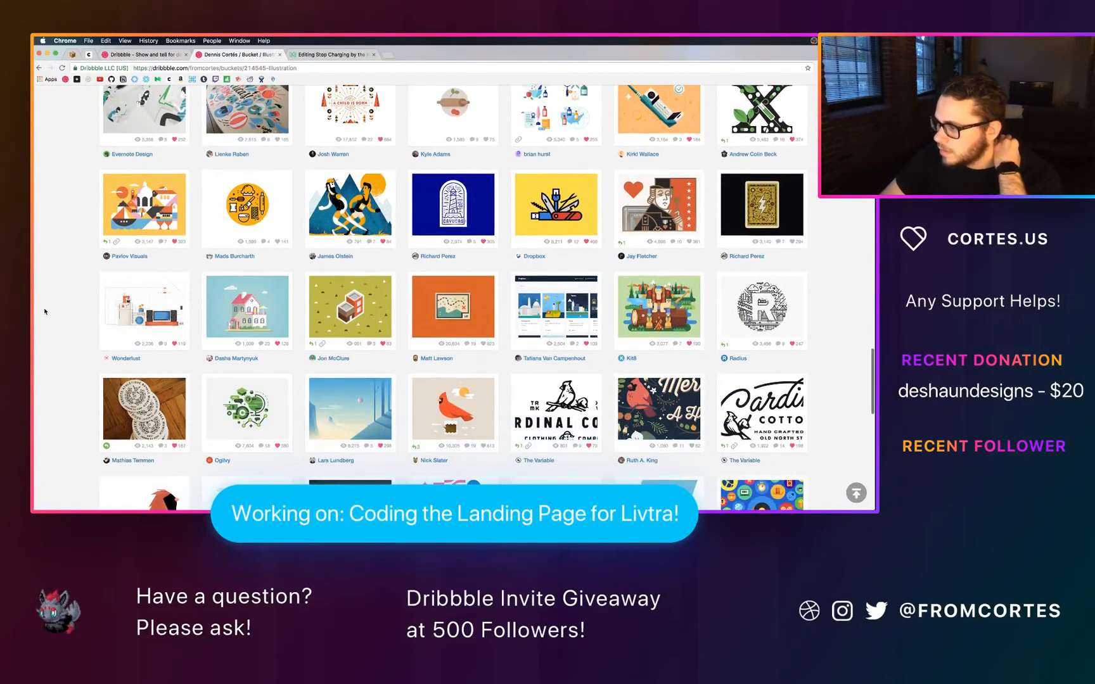
pyautogui.scroll(-4, 45, 311)
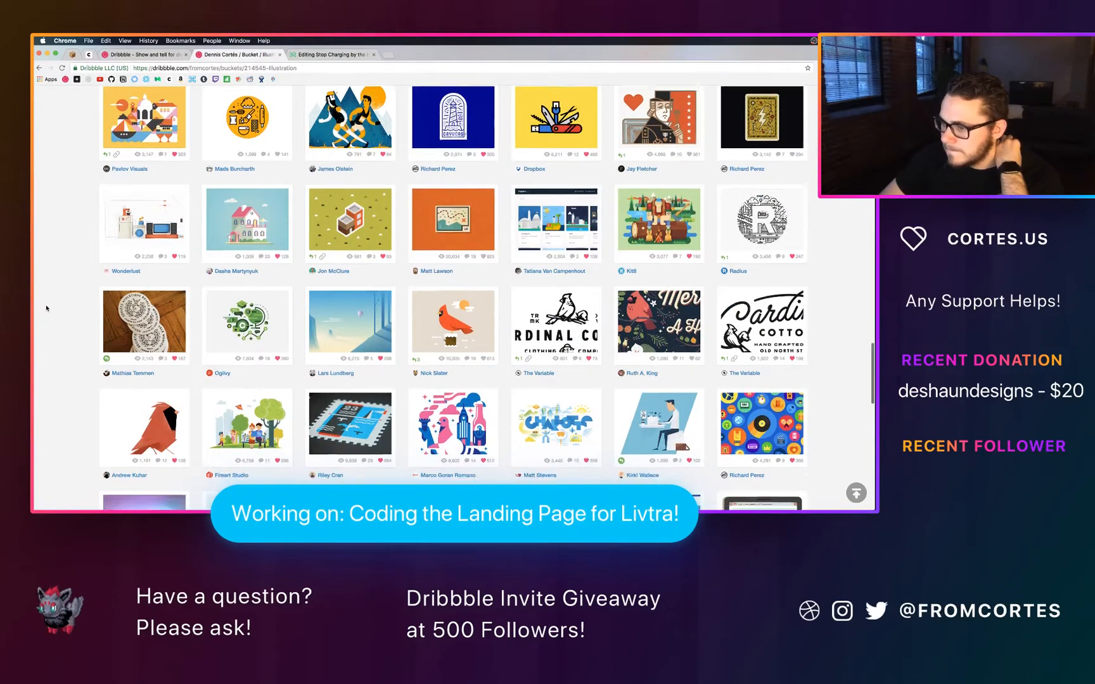
pyautogui.scroll(-2, 45, 309)
pyautogui.click(362, 303)
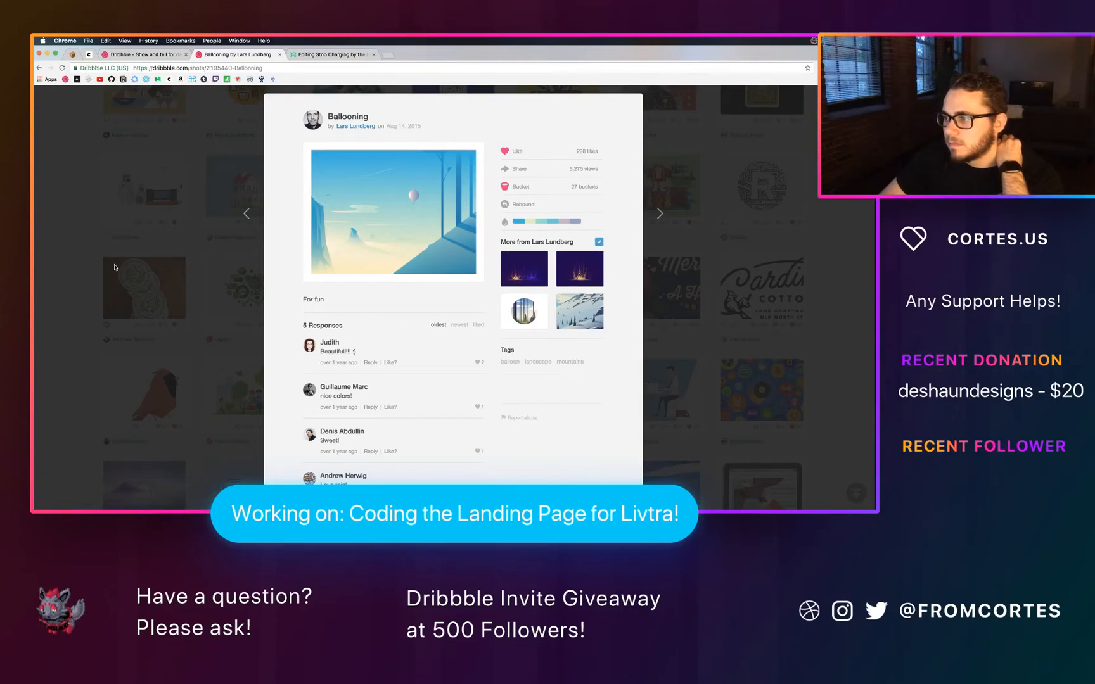
pyautogui.click(116, 268)
# Step: Look through the Dribbble search results for "clock" for clock illustration references
pyautogui.click(156, 55)
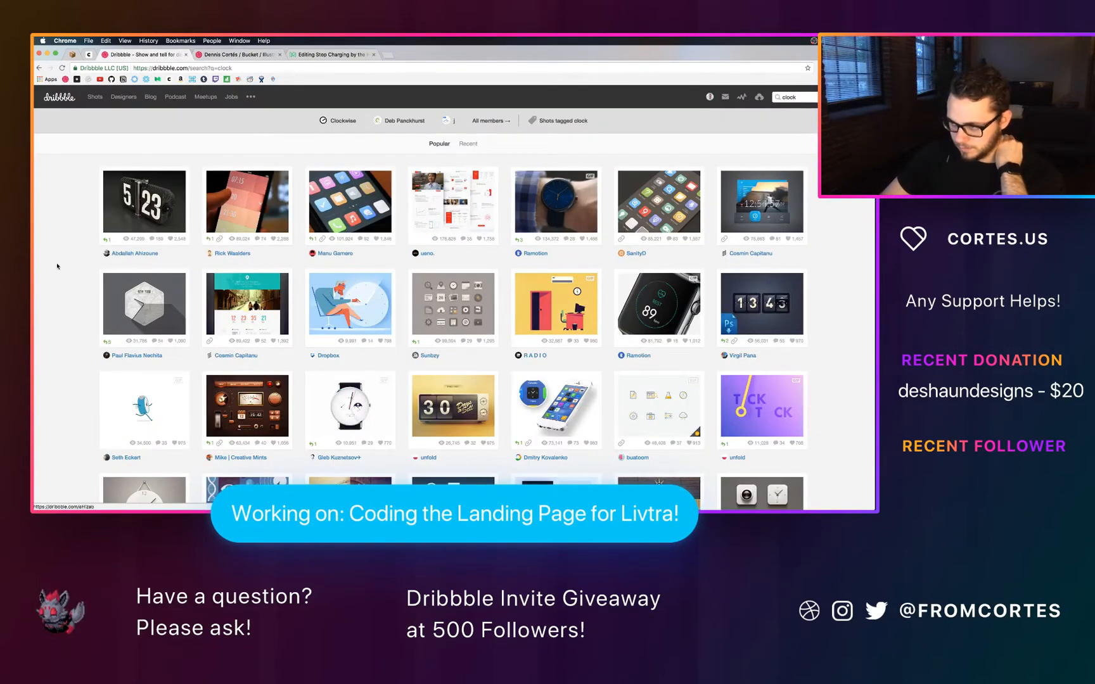
pyautogui.scroll(-5, 55, 266)
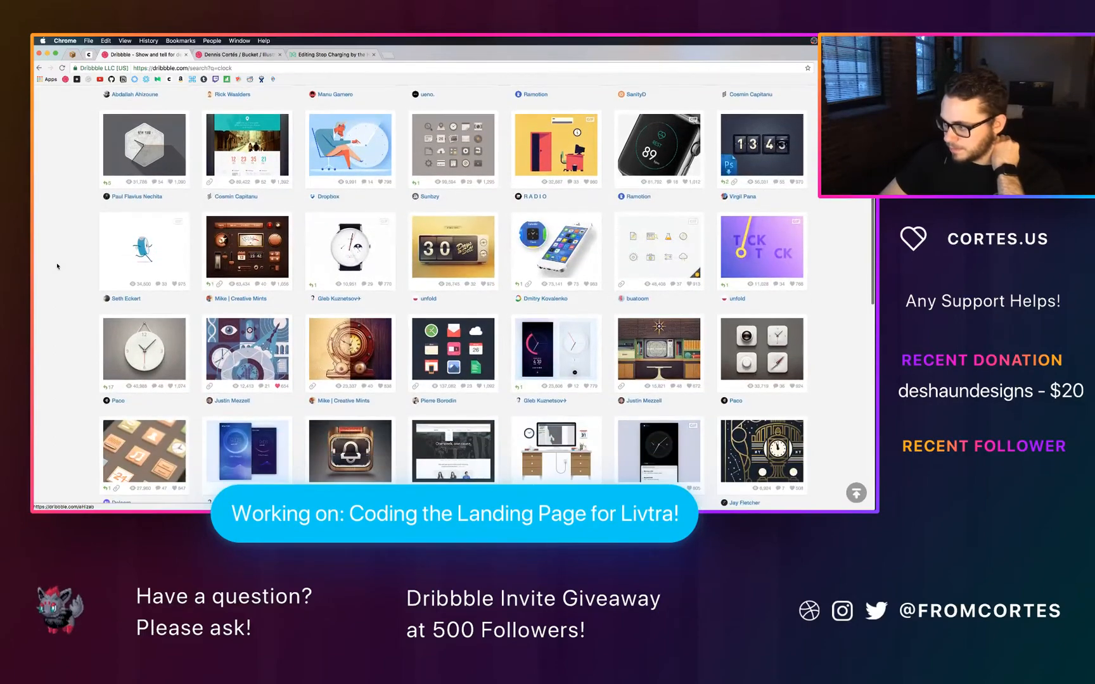
pyautogui.scroll(-7, 55, 266)
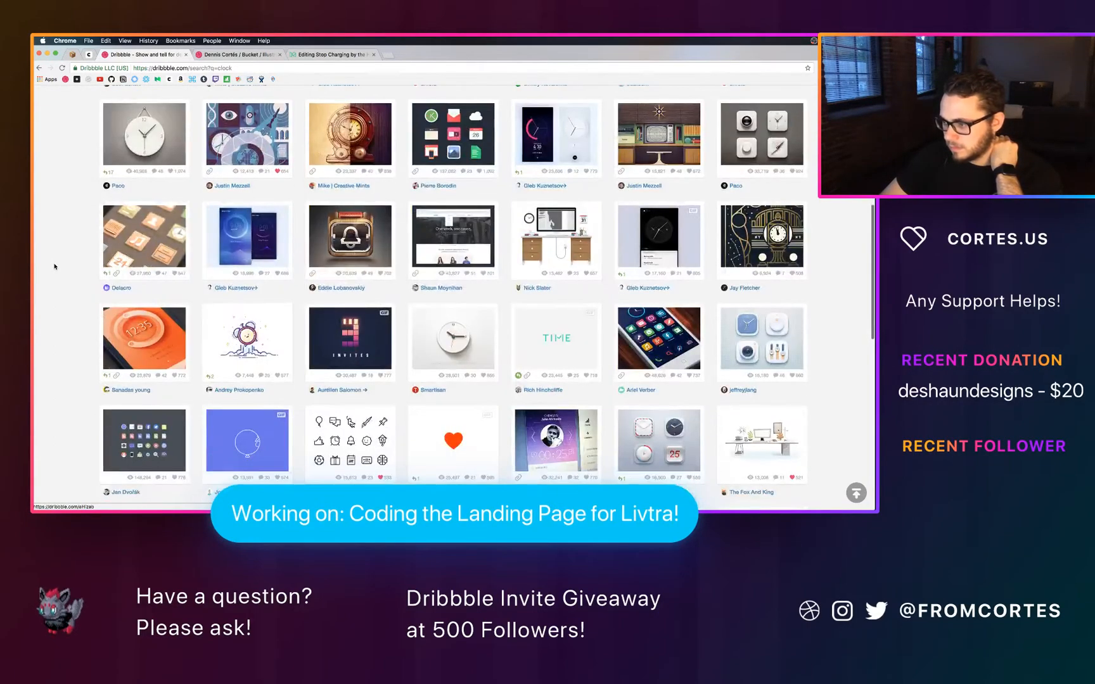
pyautogui.scroll(-3, 55, 267)
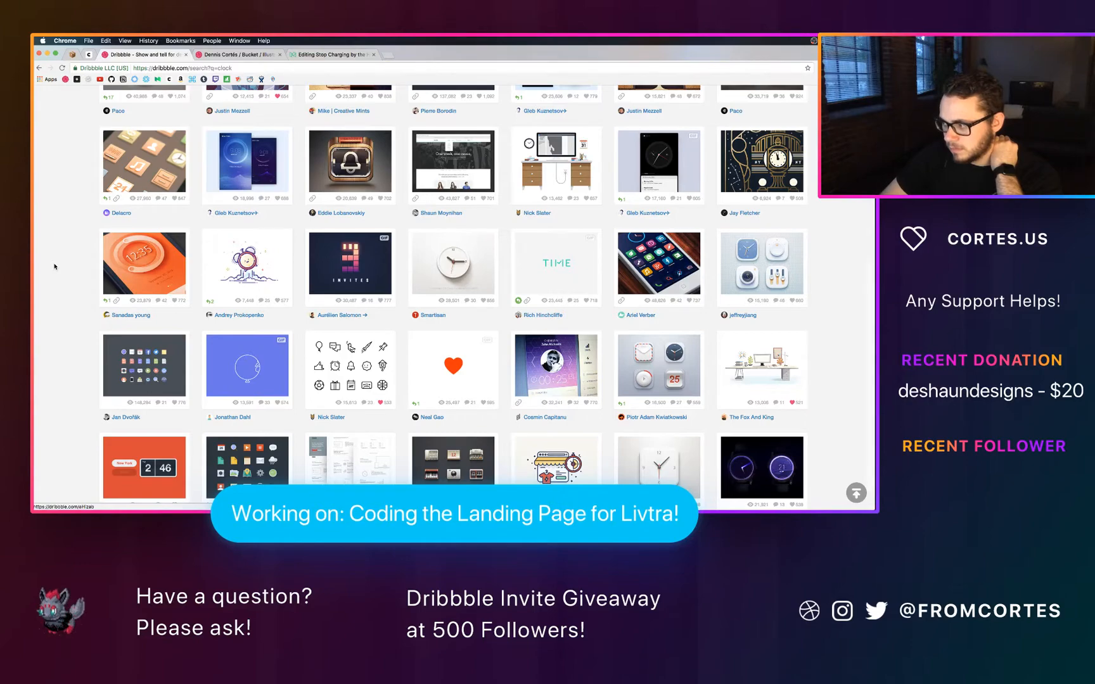
# Step: Switch back to Illustrator, set the clock hands' stroke colour to the brighter red F43737, and deselect them
pyautogui.press('super+Tab')
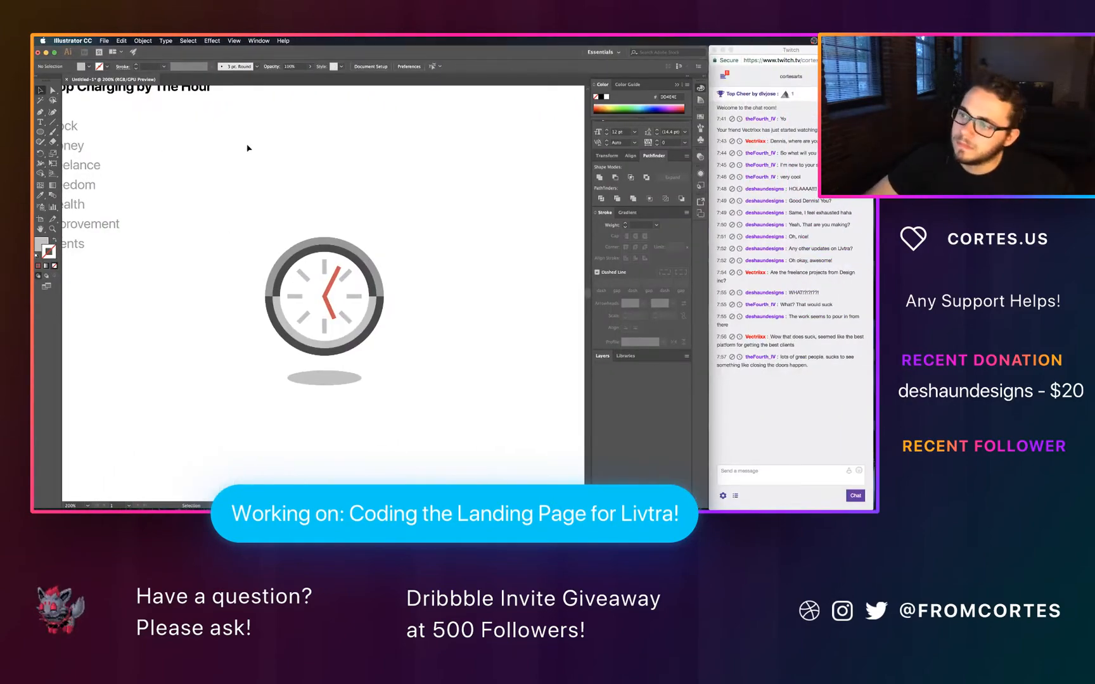
pyautogui.hscroll(-5, 266, 152)
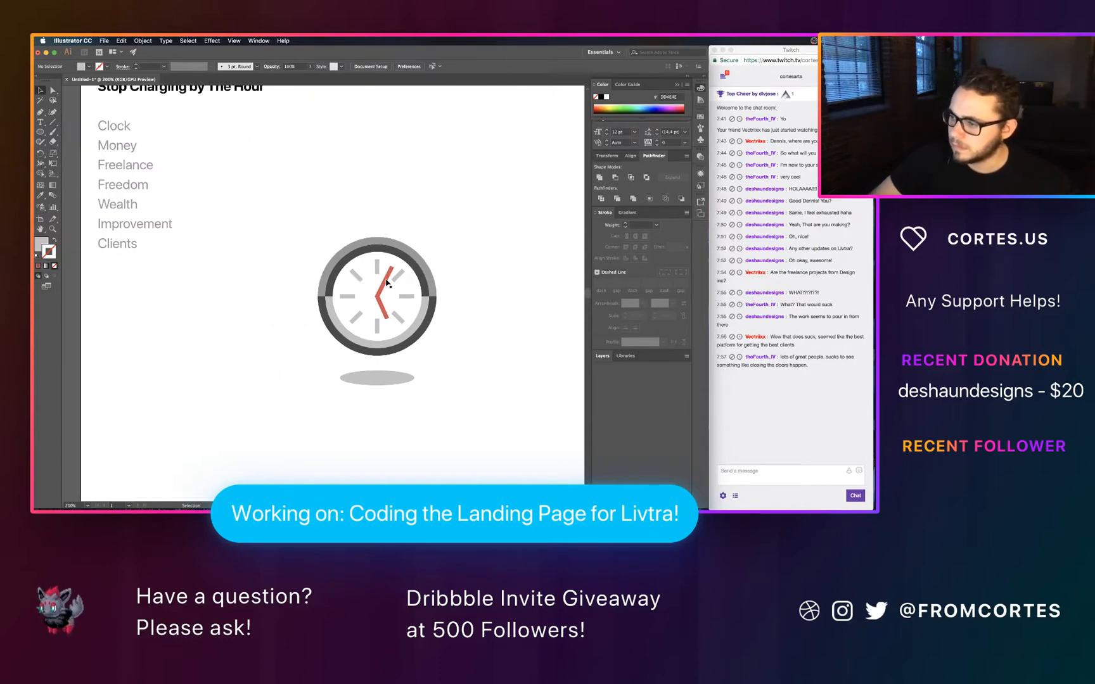
pyautogui.click(387, 282)
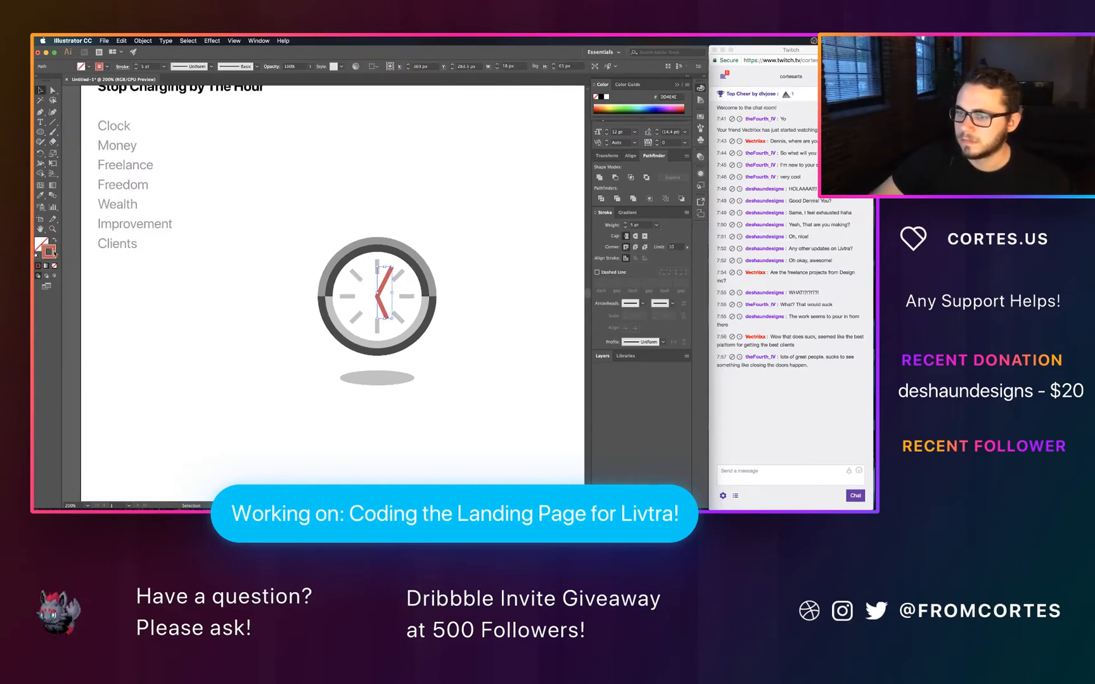
pyautogui.moveTo(220, 164); pyautogui.dragTo(213, 157)
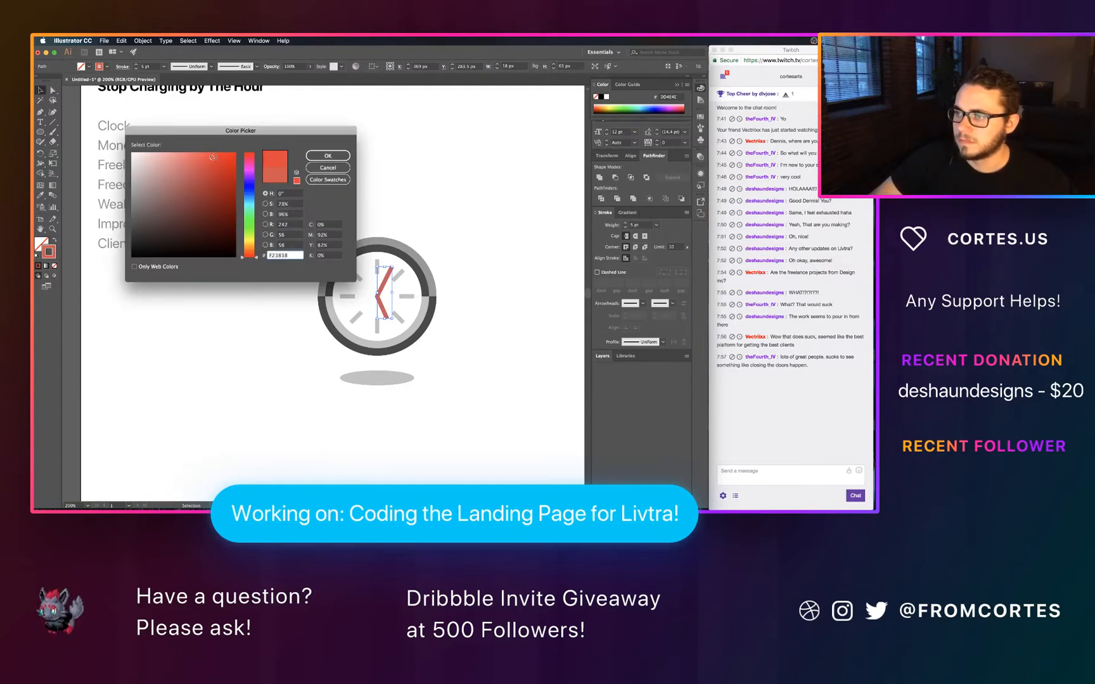
pyautogui.click(328, 156)
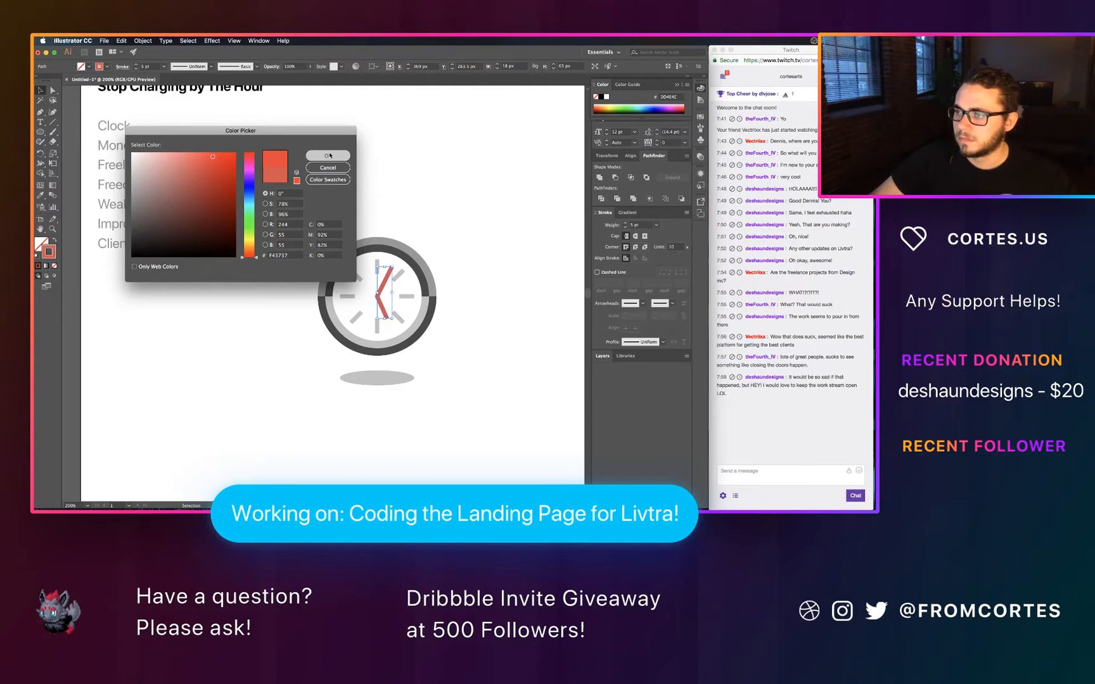
pyautogui.click(428, 165)
pyautogui.hscroll(2, 429, 162)
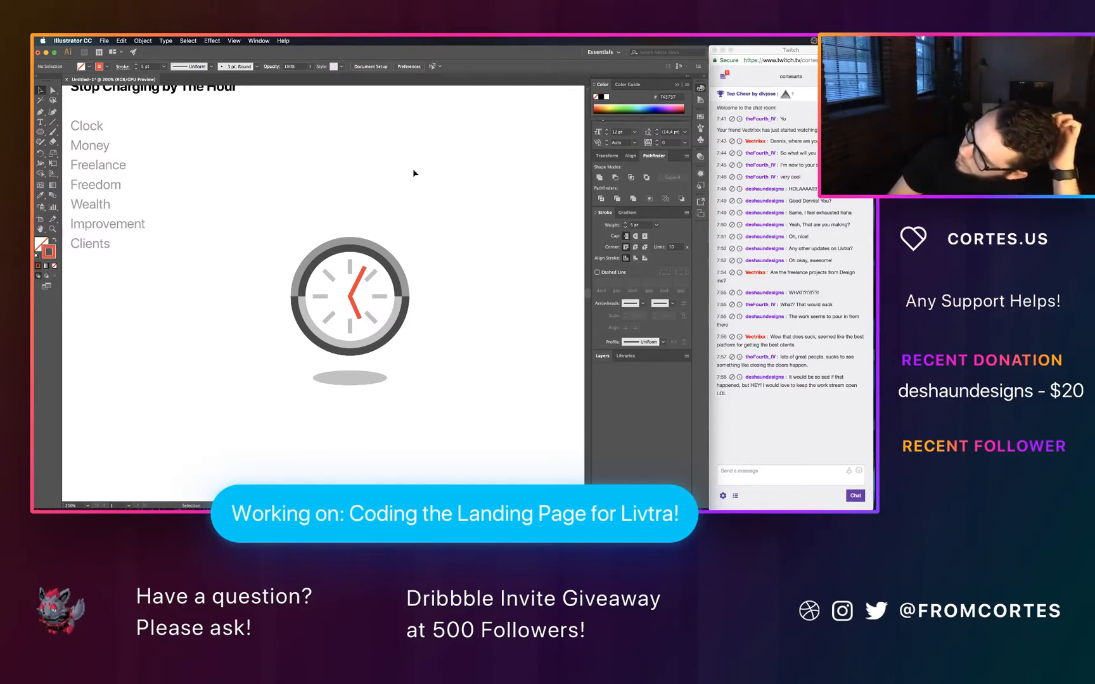
pyautogui.scroll(3, 406, 159)
pyautogui.hscroll(-2, 406, 159)
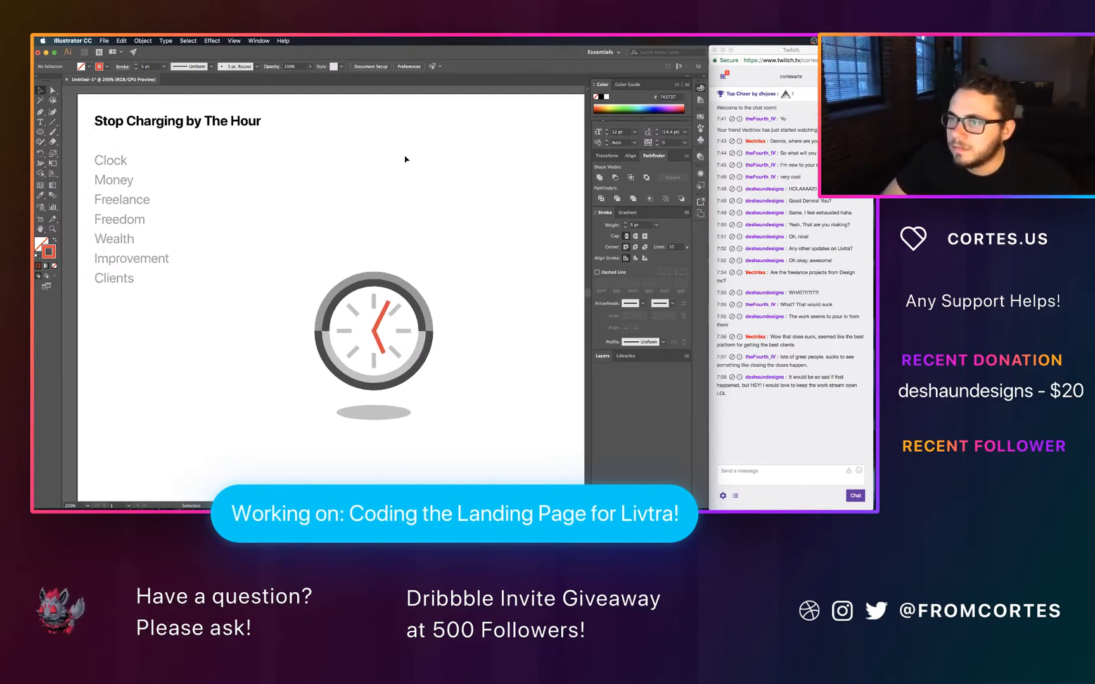
pyautogui.scroll(1, 405, 159)
pyautogui.hscroll(2, 406, 159)
pyautogui.hscroll(-2, 406, 159)
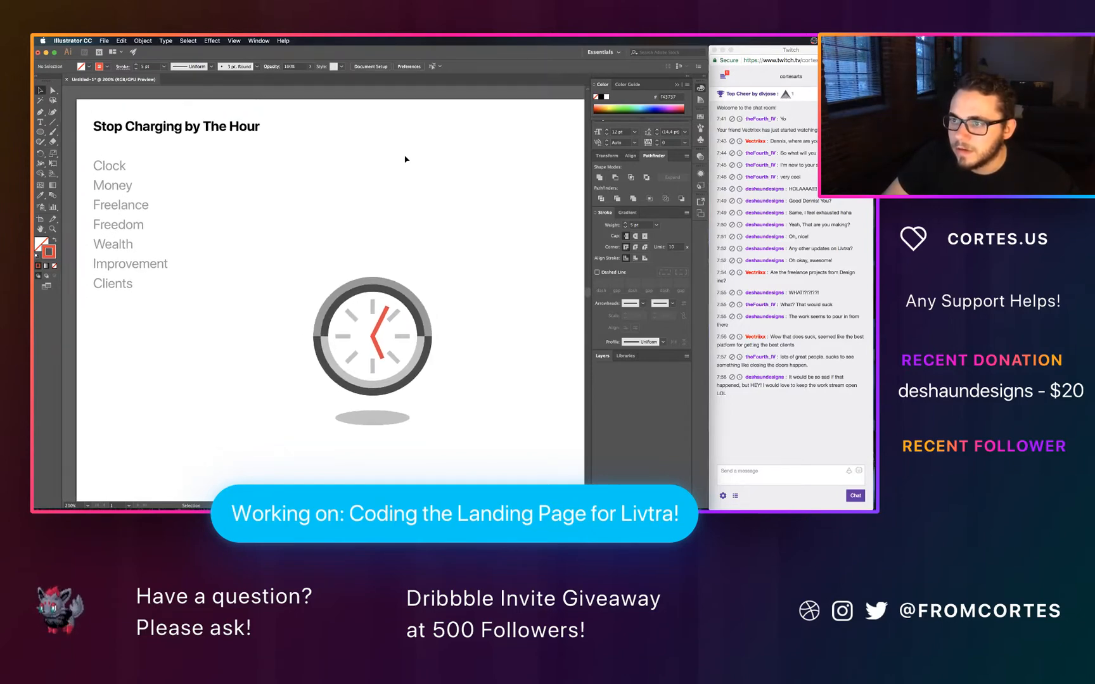
pyautogui.scroll(-1, 399, 152)
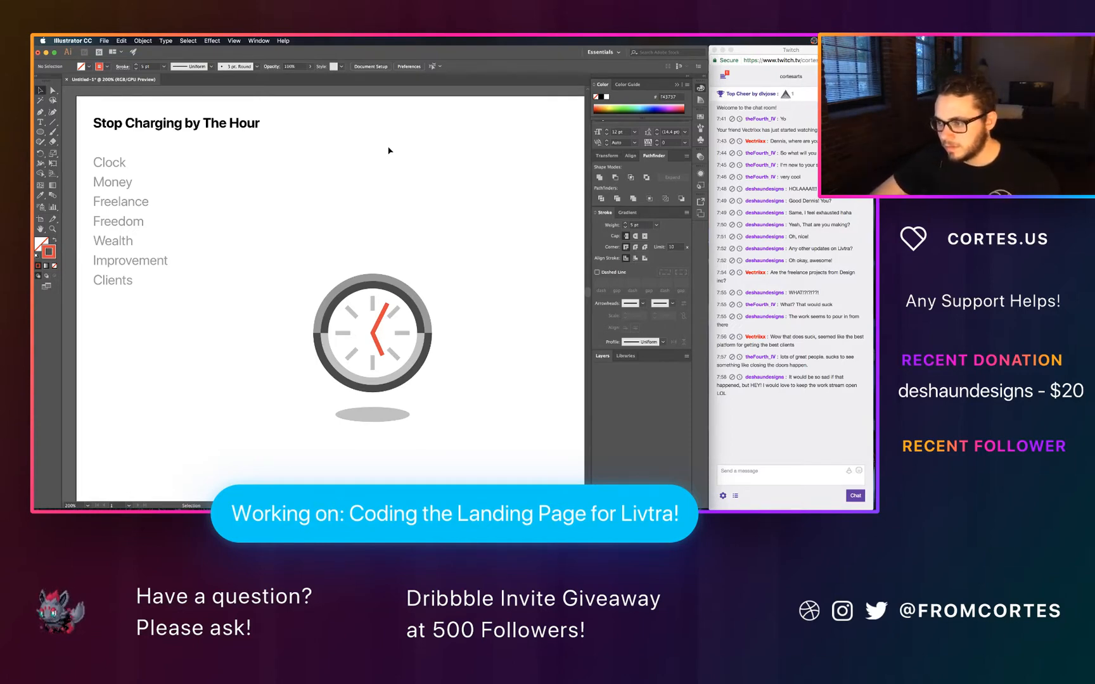
# Step: Switch to Chrome and look through the remaining Dribbble clock search results for illustration references
pyautogui.hotkey('ctrl', 'Left')
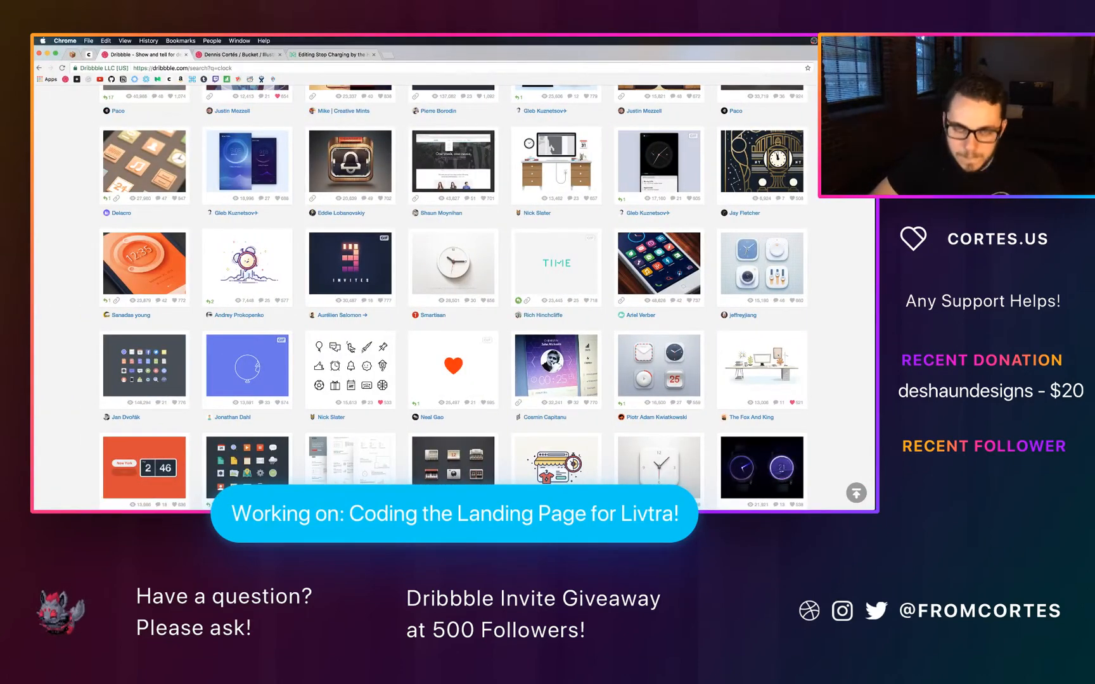
pyautogui.press('super+Tab')
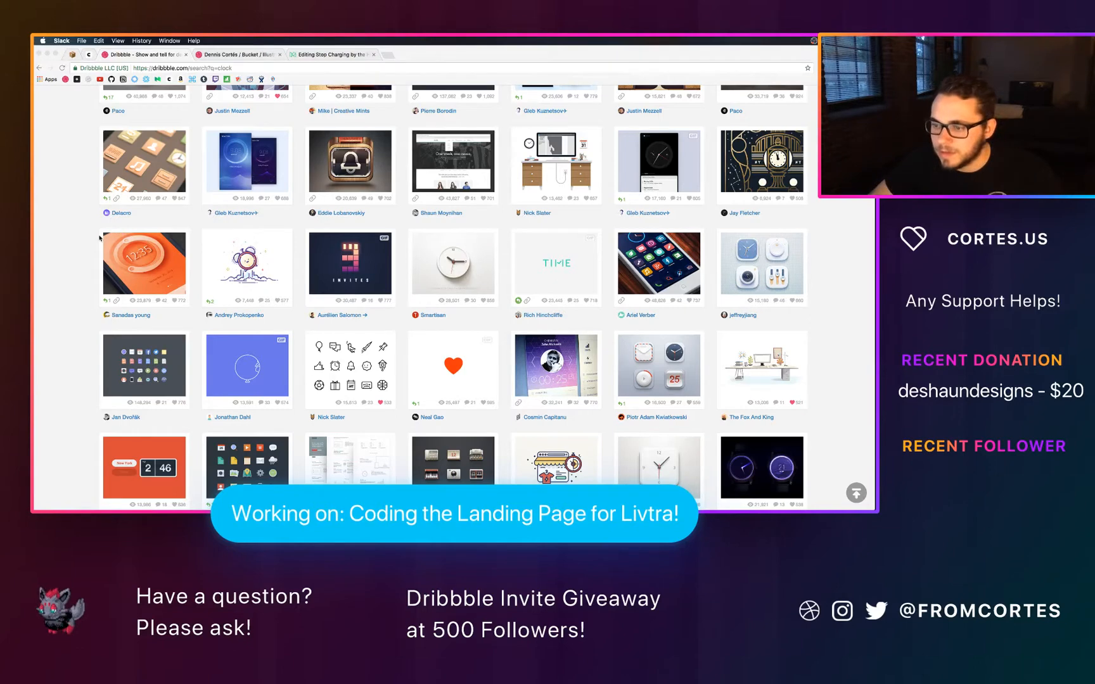
pyautogui.scroll(-2, 101, 238)
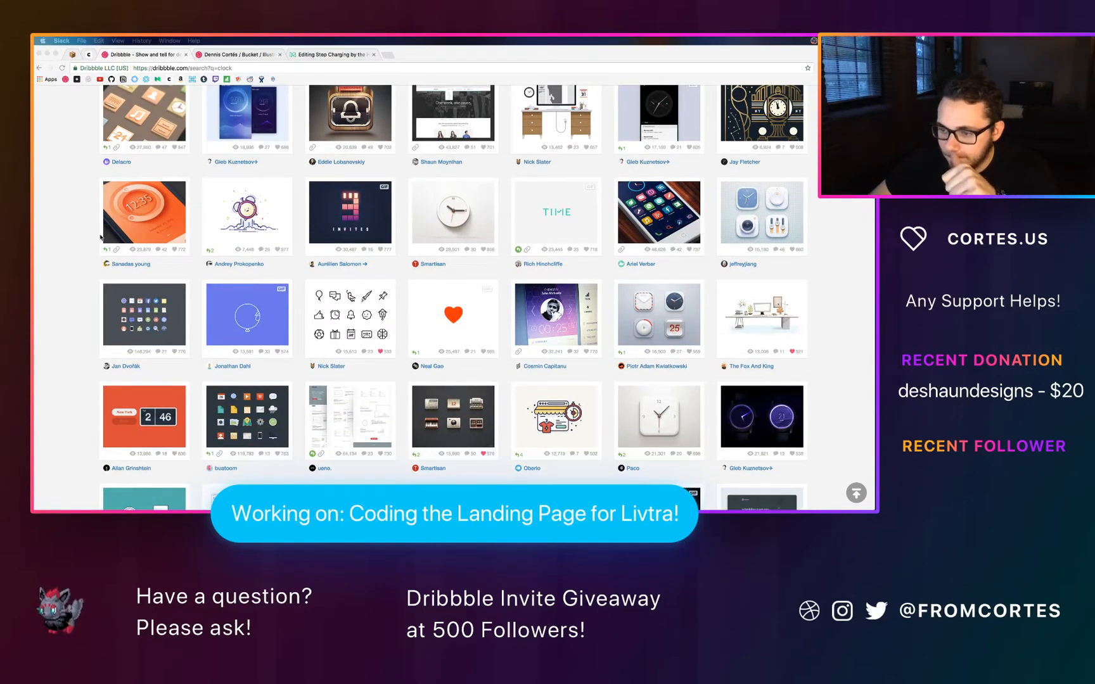
pyautogui.scroll(-3, 101, 237)
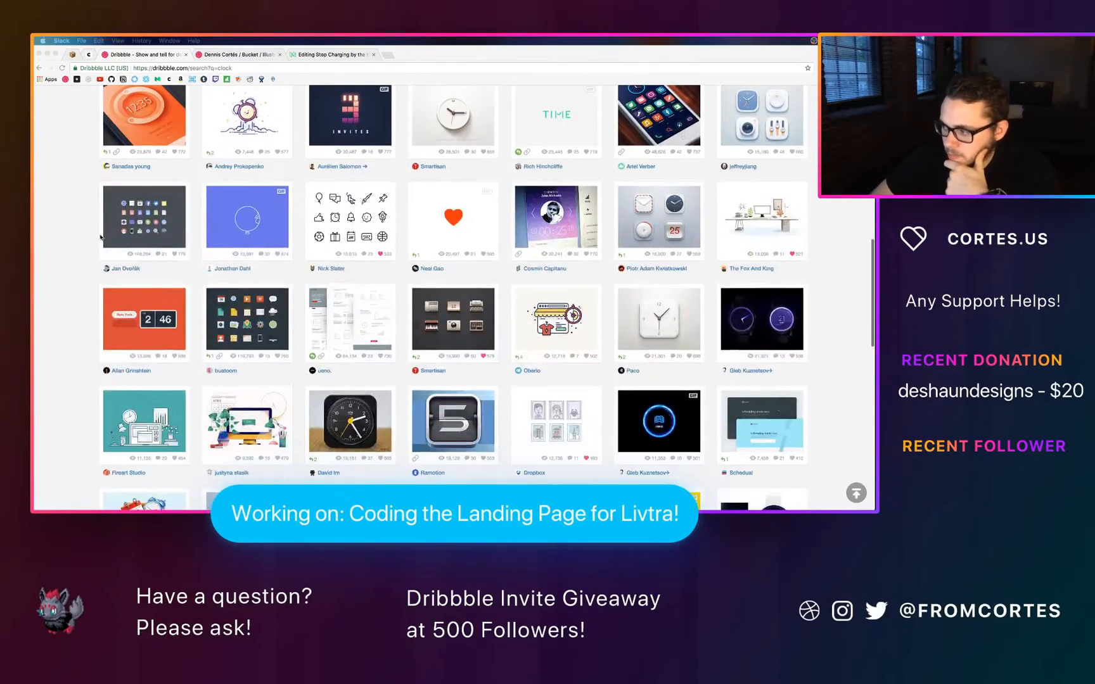
pyautogui.scroll(-3, 101, 237)
pyautogui.scroll(-3, 101, 238)
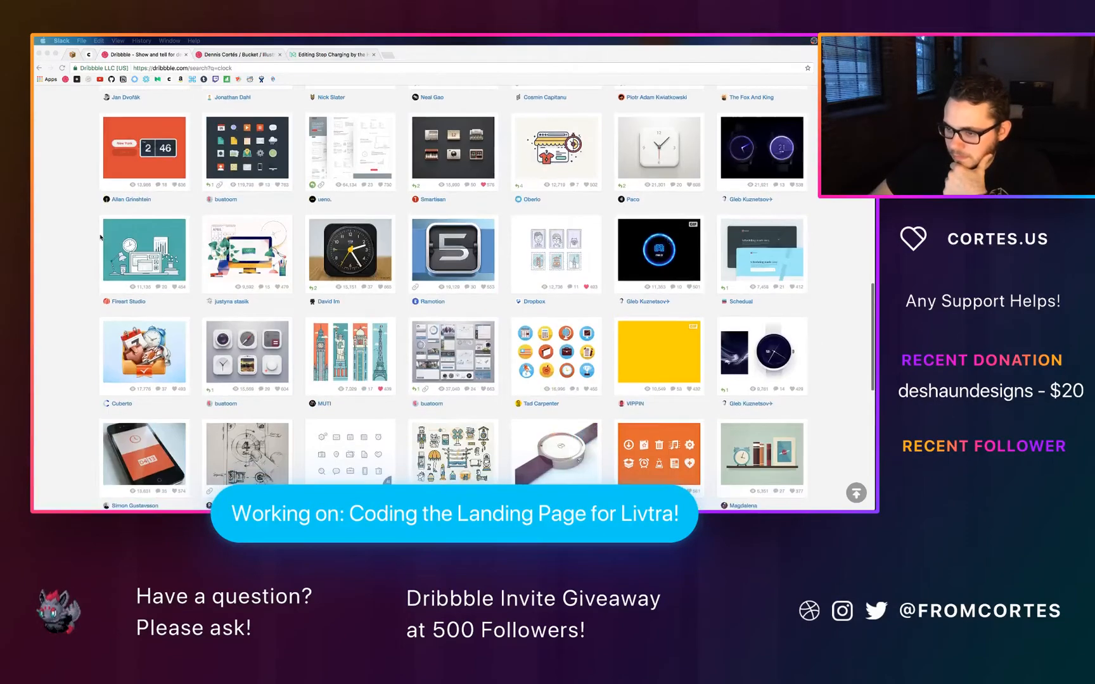
pyautogui.scroll(-3, 101, 238)
pyautogui.scroll(-3, 101, 238)
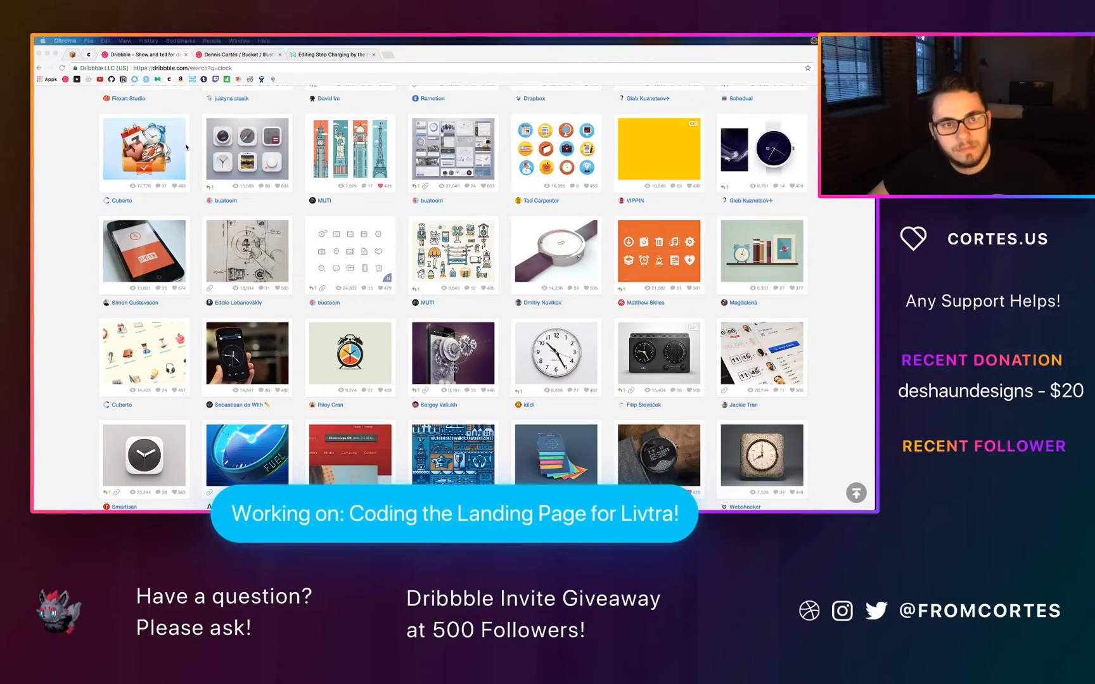
pyautogui.click(85, 193)
pyautogui.scroll(-5, 85, 193)
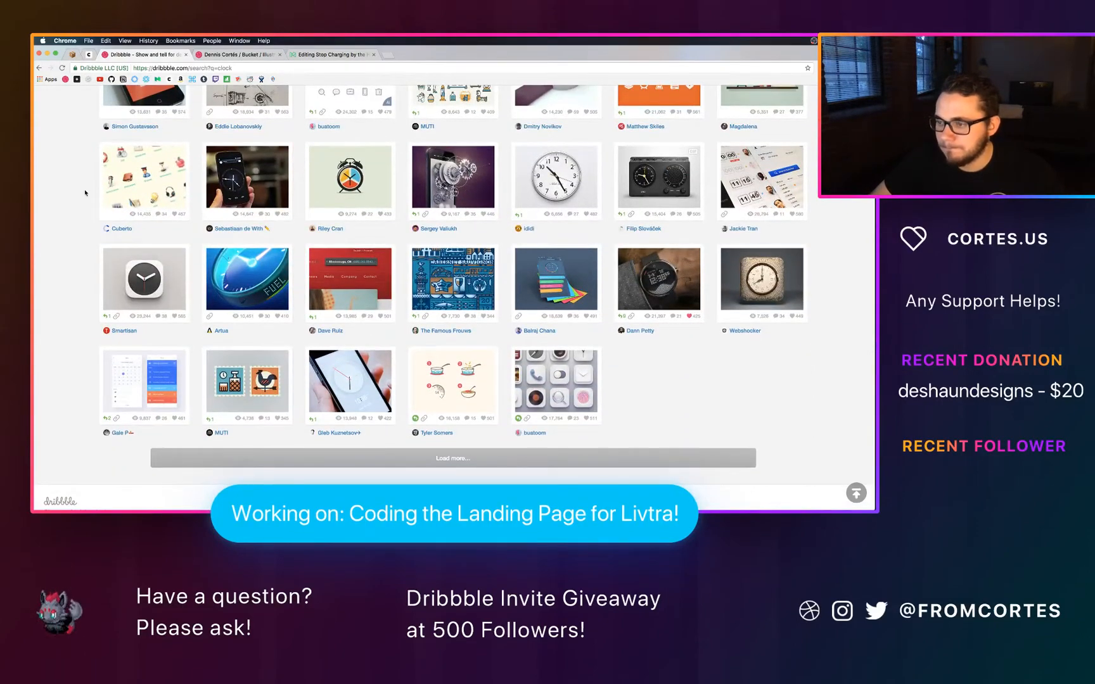
# Step: Load more Dribbble clock shots at the end of the results and look through them
pyautogui.click(212, 458)
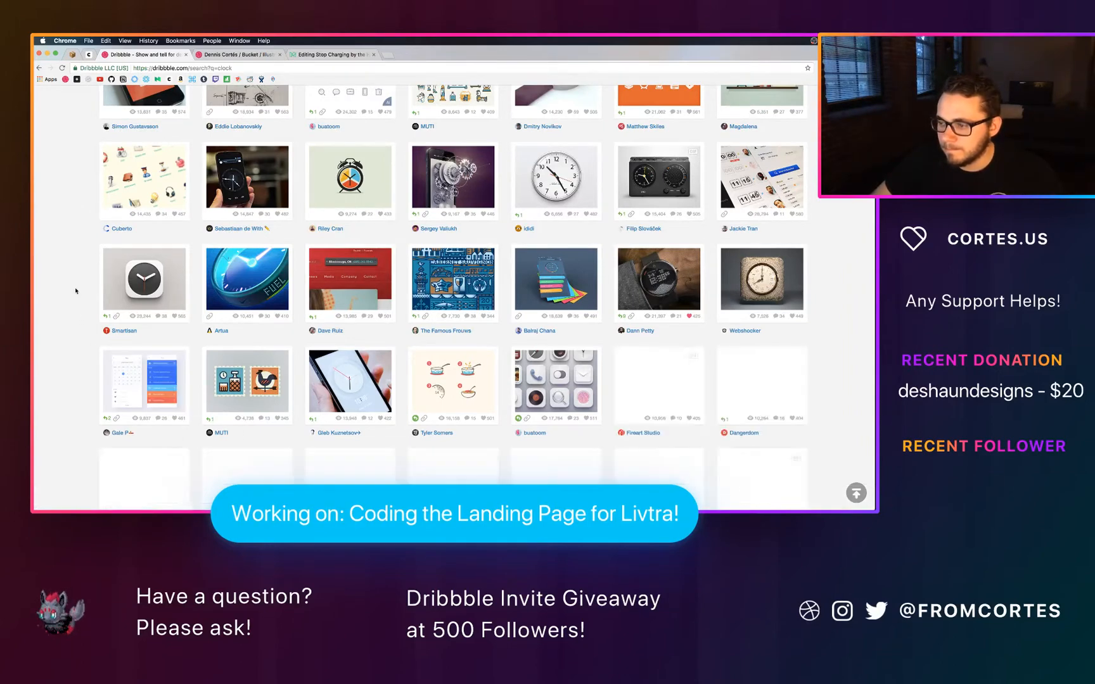
pyautogui.scroll(-2, 76, 280)
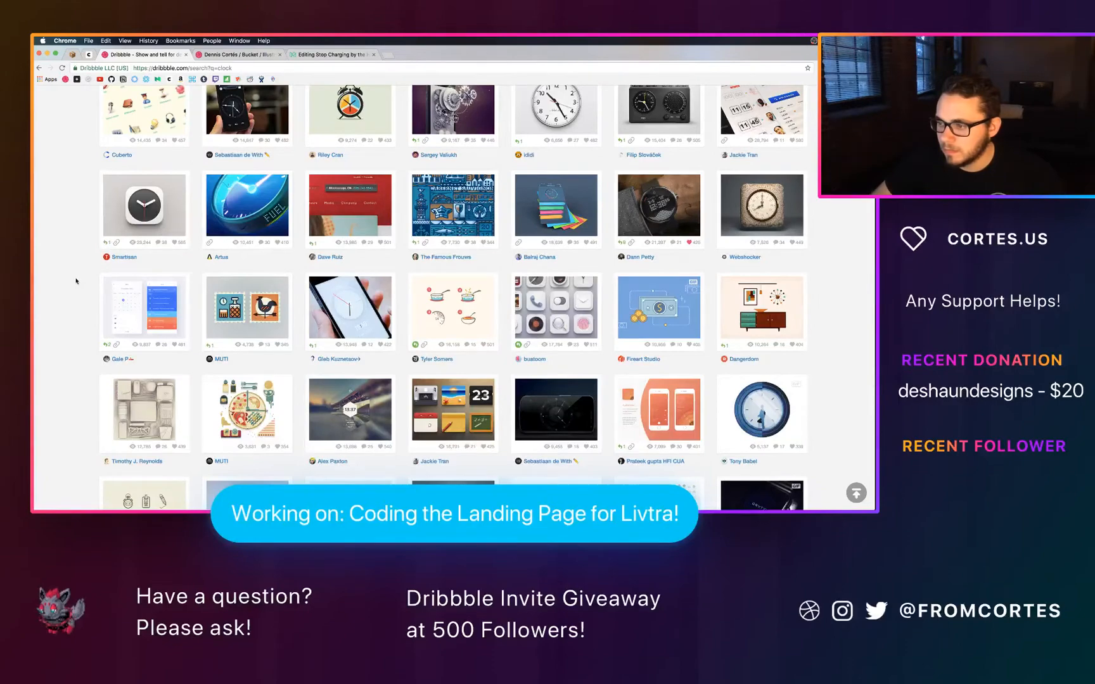
pyautogui.scroll(-2, 76, 281)
pyautogui.scroll(-2, 76, 281)
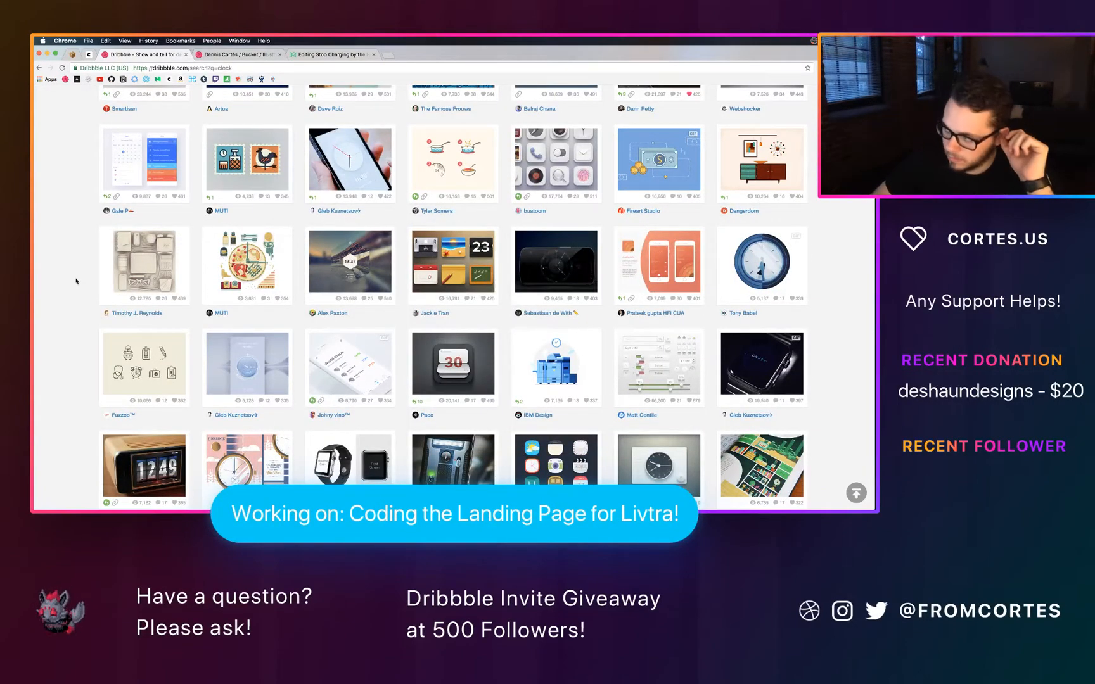
# Step: Return to Illustrator and move the red hands off the clock face, placing them above and to the left of the clock
pyautogui.hotkey('ctrl', 'Right')
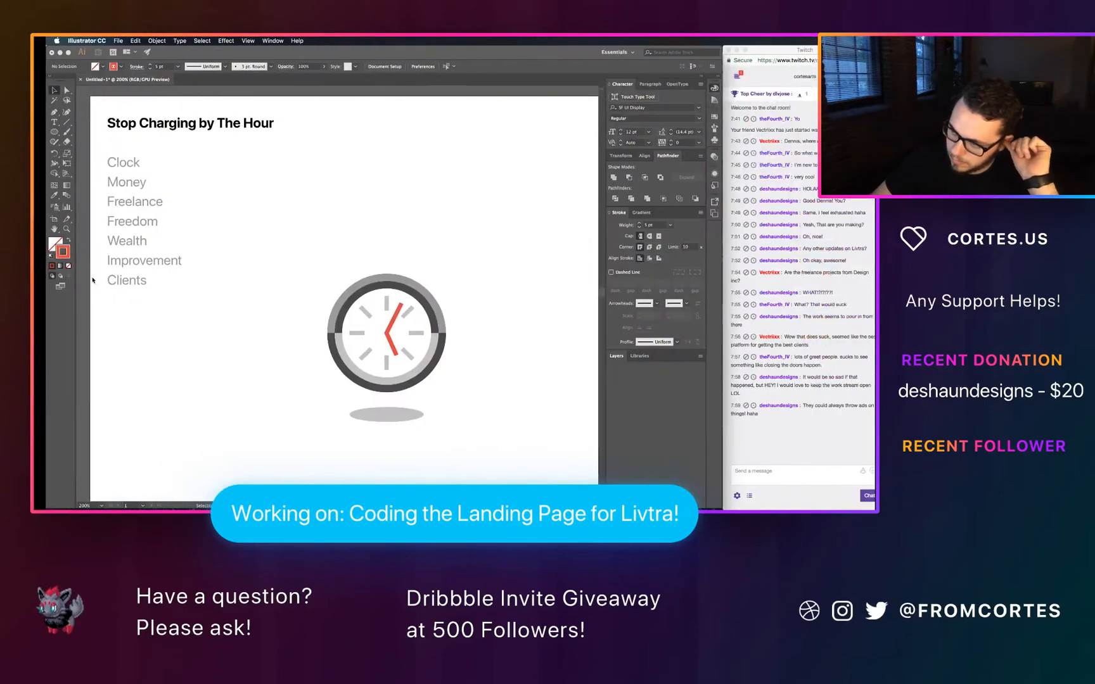
pyautogui.moveTo(383, 321); pyautogui.dragTo(300, 241)
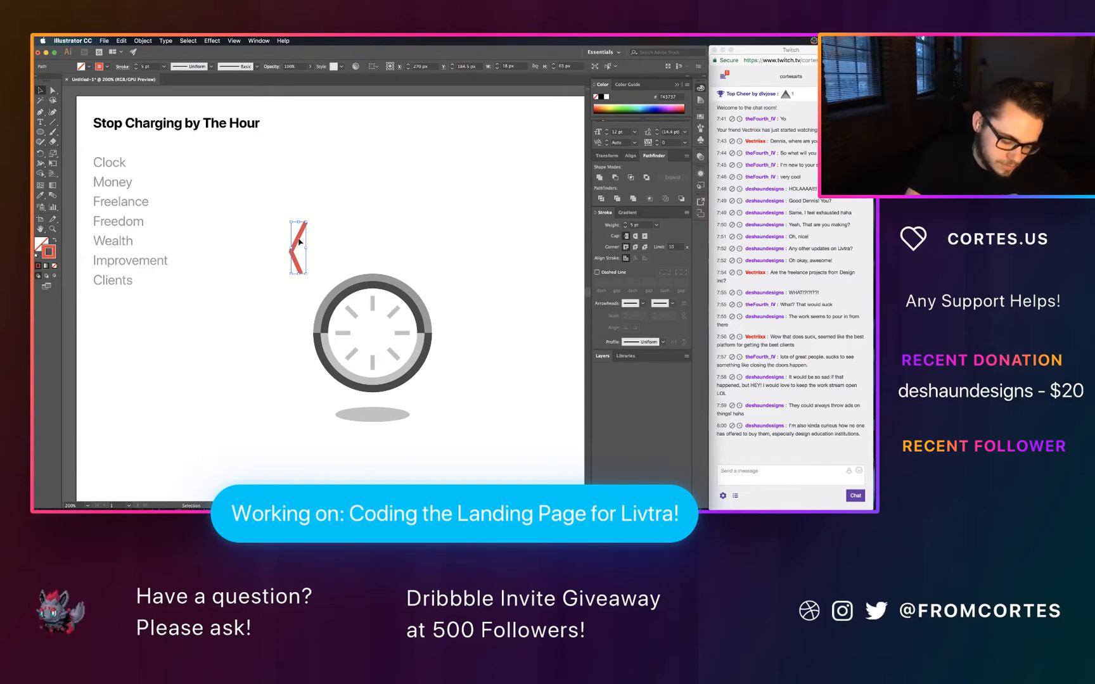
pyautogui.scroll(-1, 299, 242)
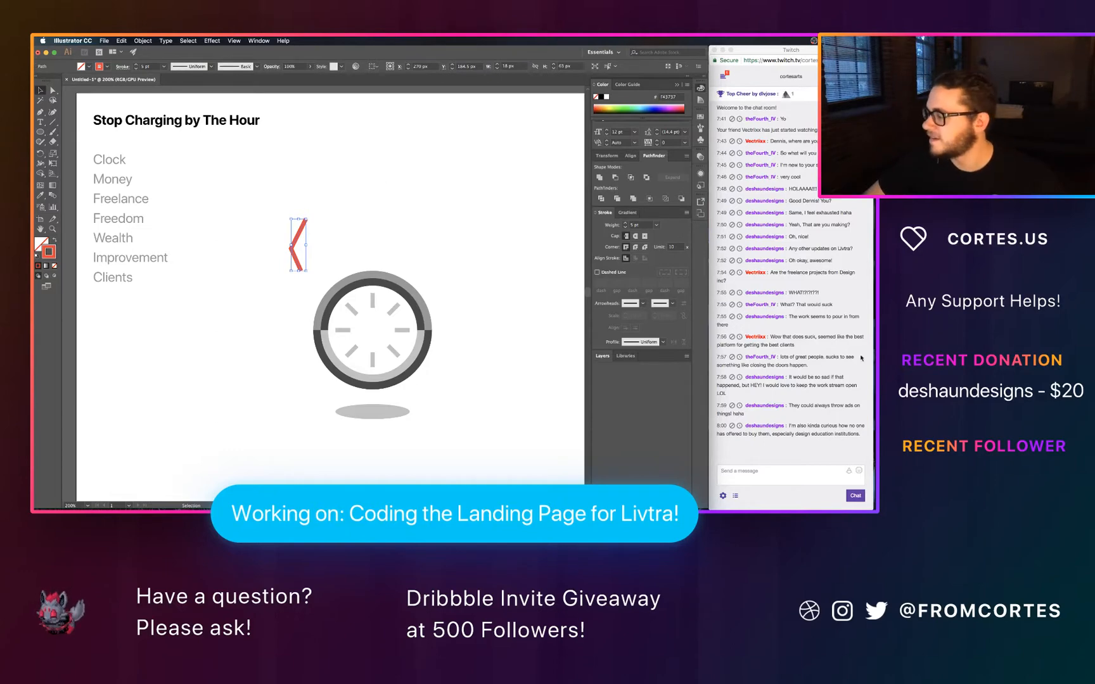
pyautogui.click(494, 253)
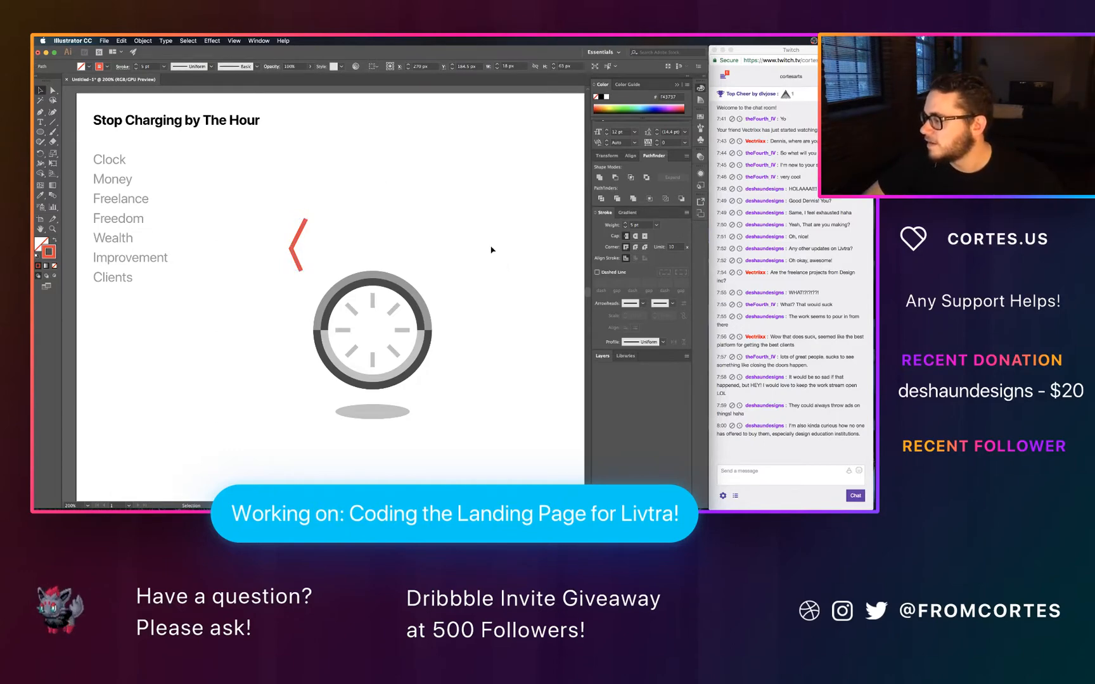
# Step: Draw a red-outlined circle about 54 px wide with a 5 pt stroke, centred on the clock face, using the Ellipse tool
pyautogui.hscroll(3, 485, 248)
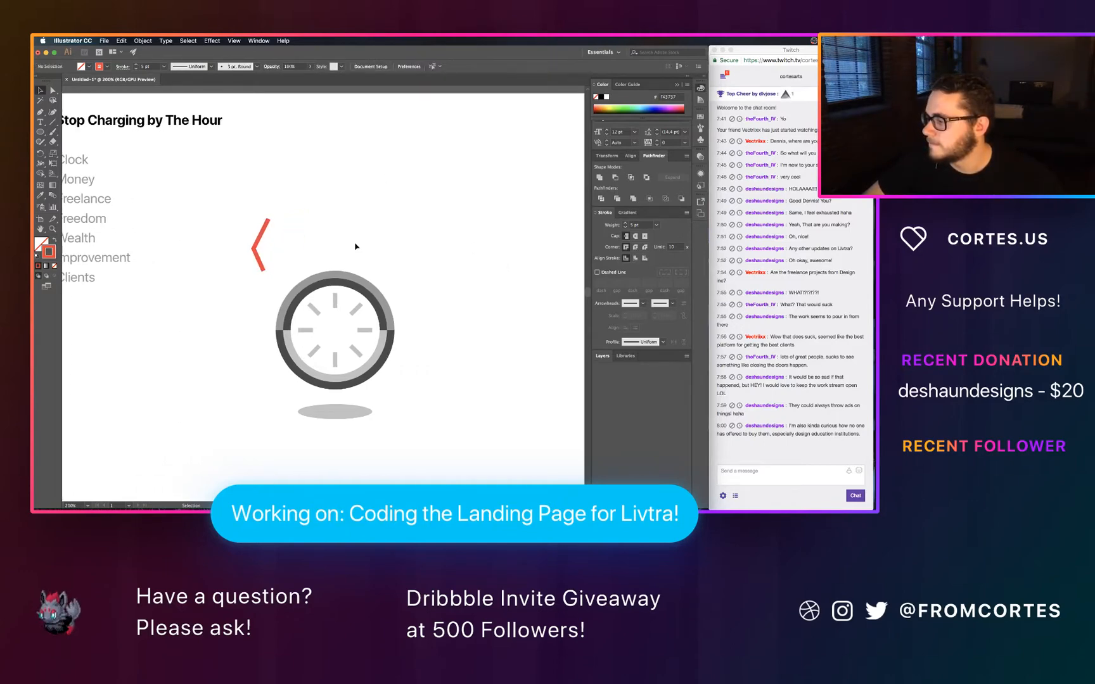
pyautogui.click(39, 133)
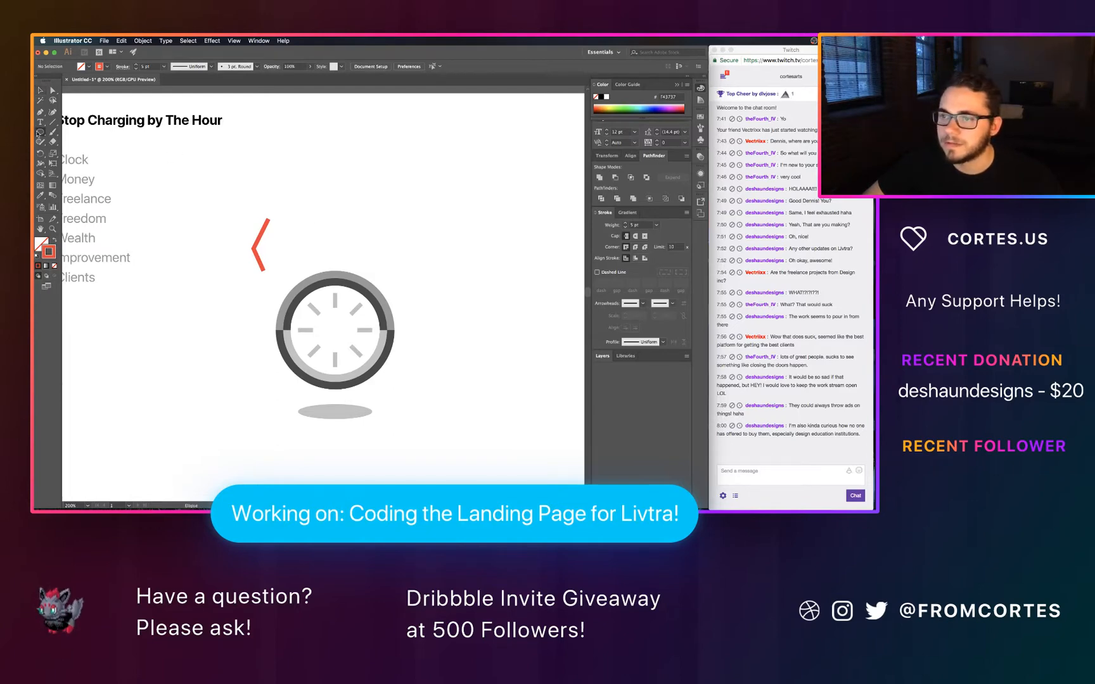
pyautogui.click(95, 151)
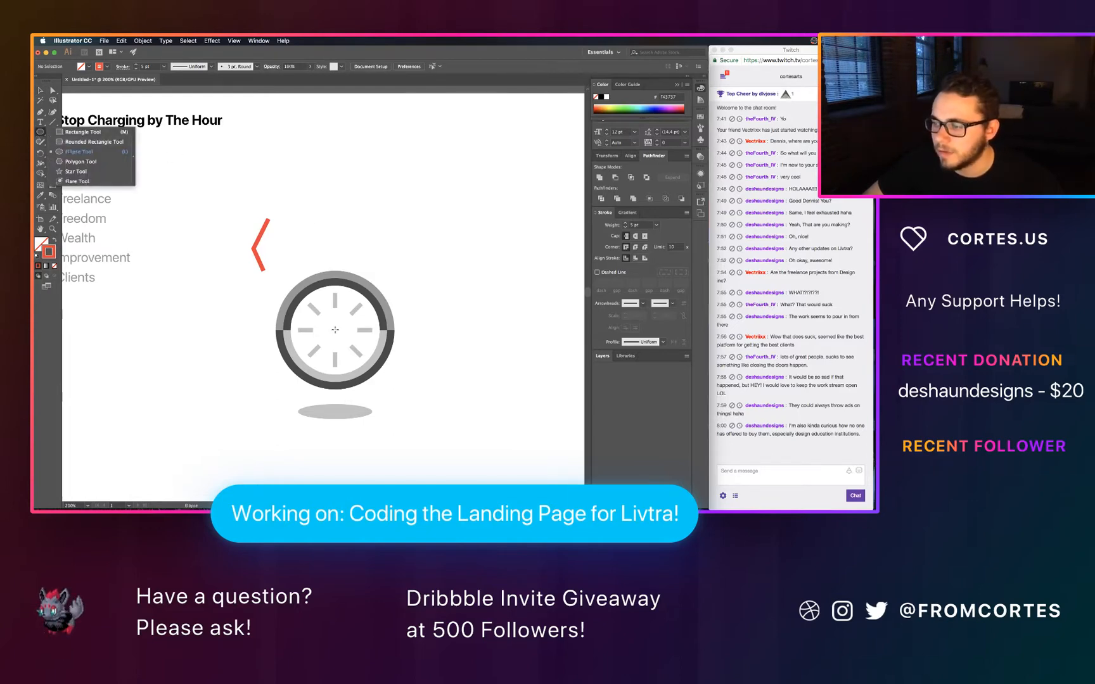
pyautogui.moveTo(335, 330); pyautogui.dragTo(357, 348)
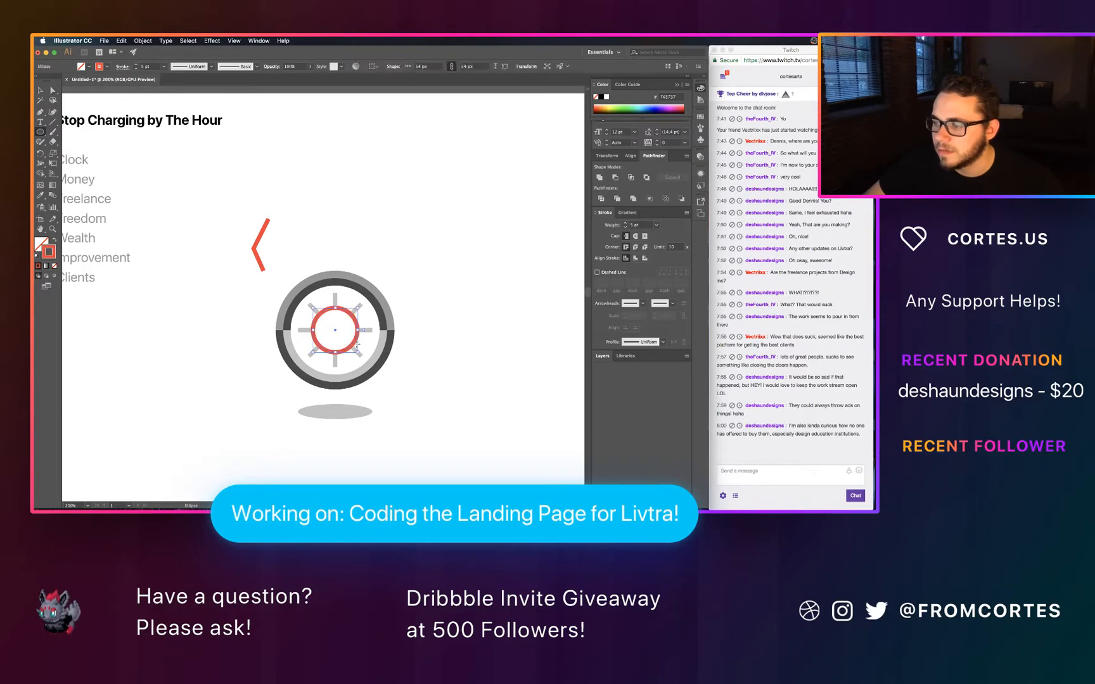
pyautogui.press('v')
pyautogui.click(396, 273)
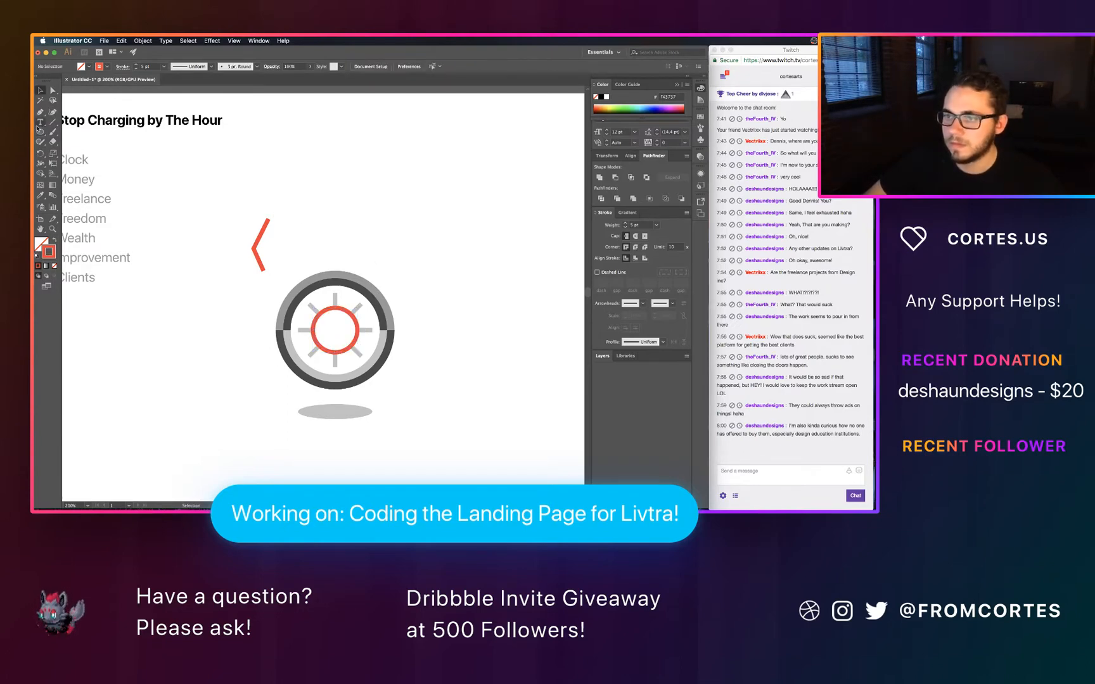
# Step: Draw a diagonal red line across the circle from its upper right to its lower left edge with the Pen tool
pyautogui.click(40, 112)
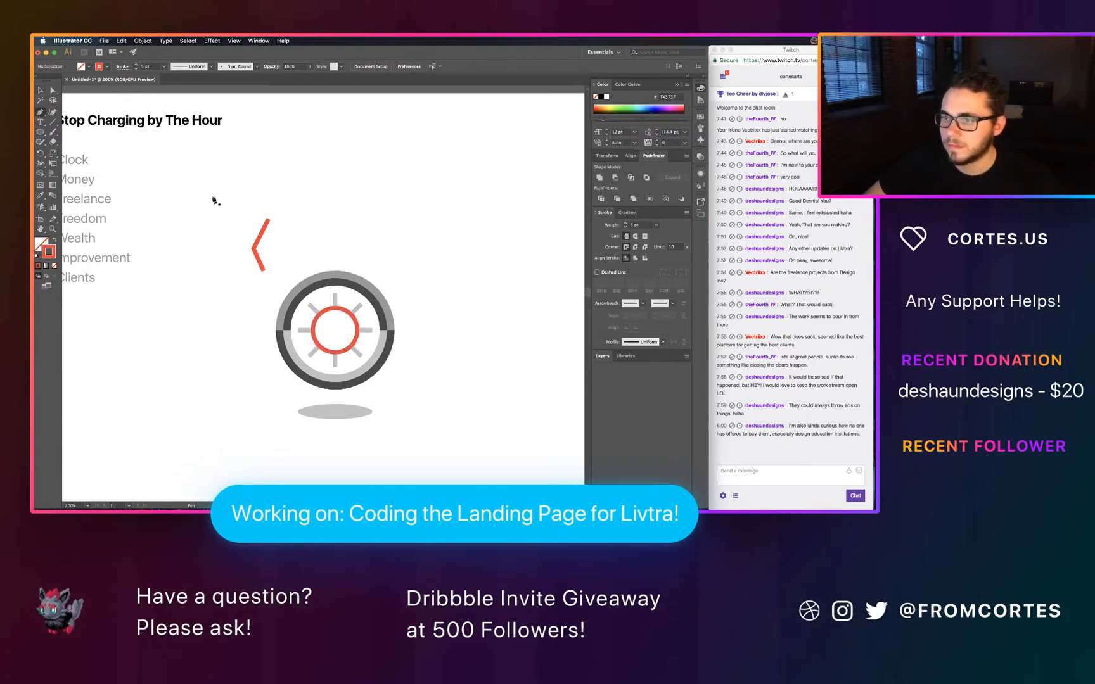
pyautogui.click(351, 311)
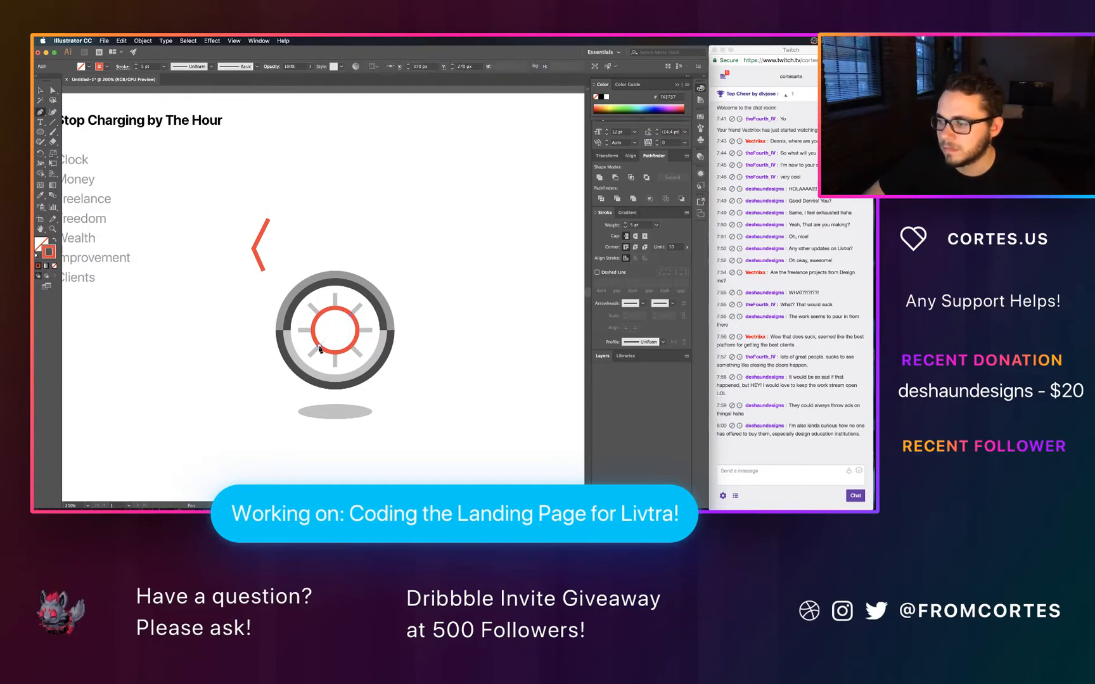
pyautogui.click(320, 348)
pyautogui.press('v')
pyautogui.click(455, 247)
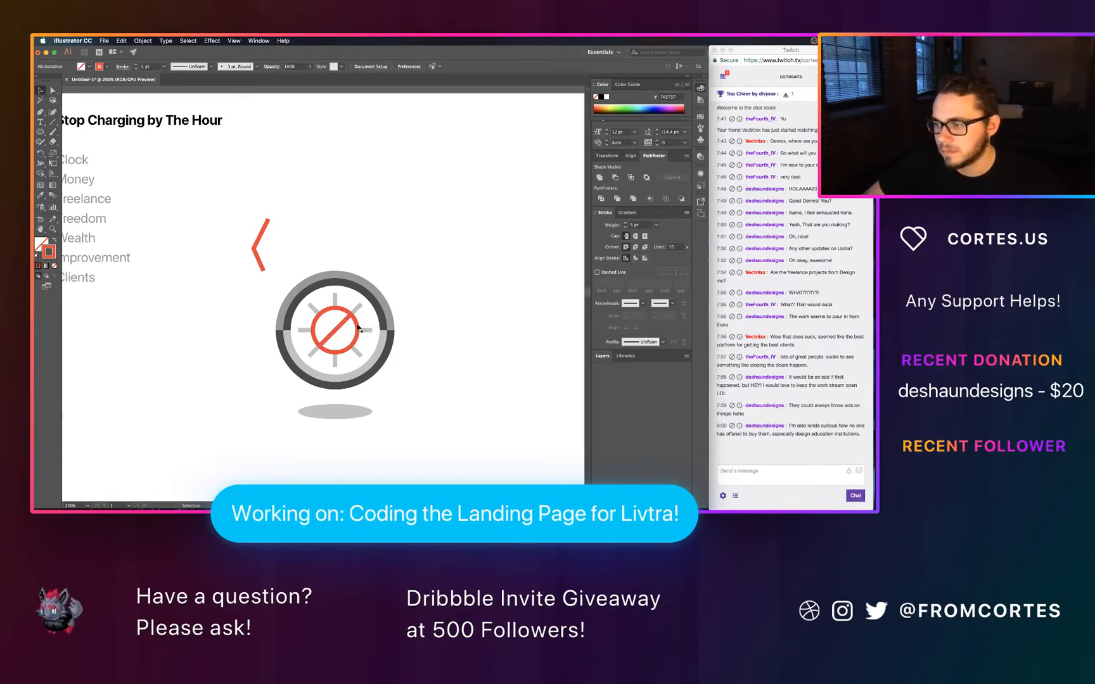
# Step: Fill the crossed-out red circle with very light grey #EDEDED, starting from the grey sampled off the clock's inner ring
pyautogui.click(348, 328)
pyautogui.click(421, 290)
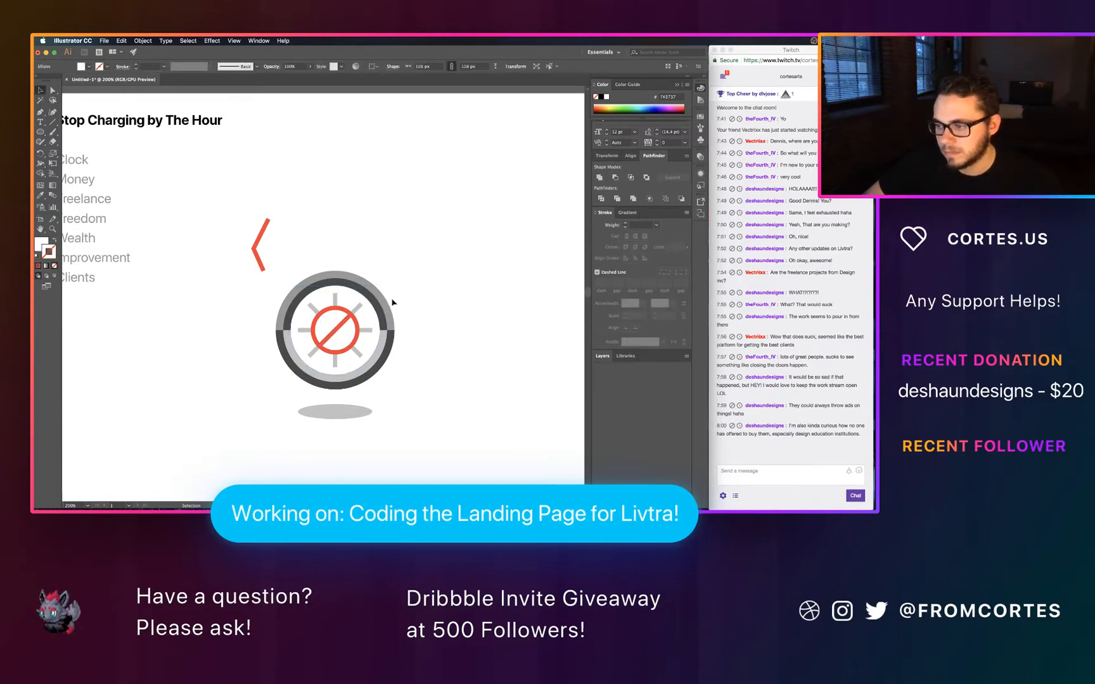
pyautogui.click(355, 317)
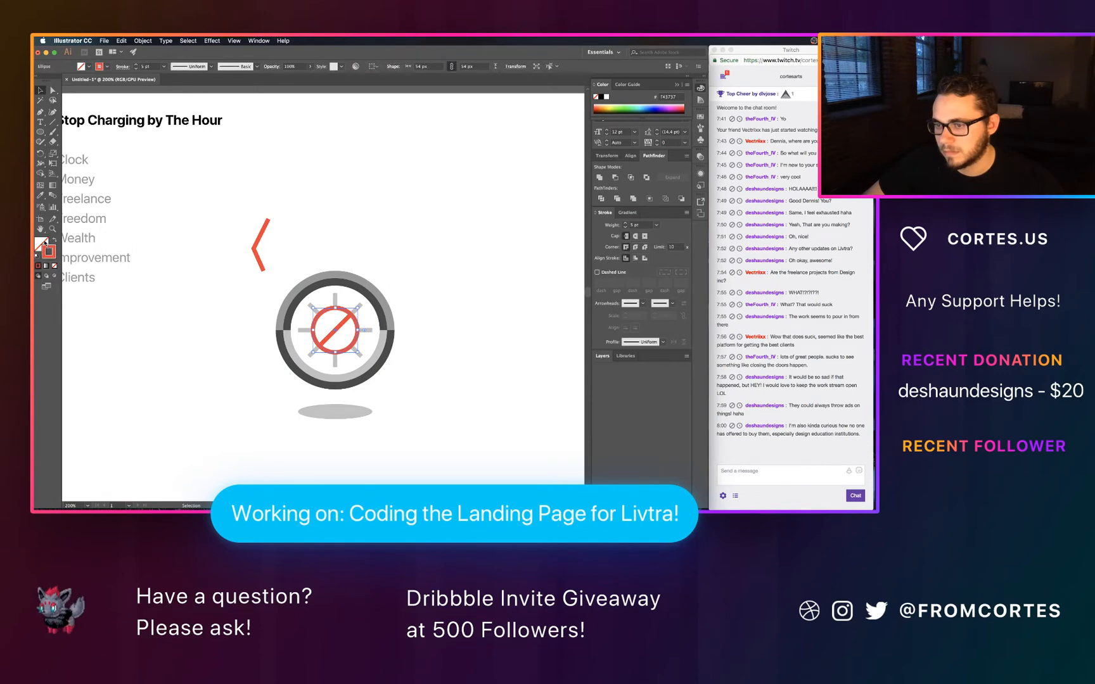
pyautogui.press('i')
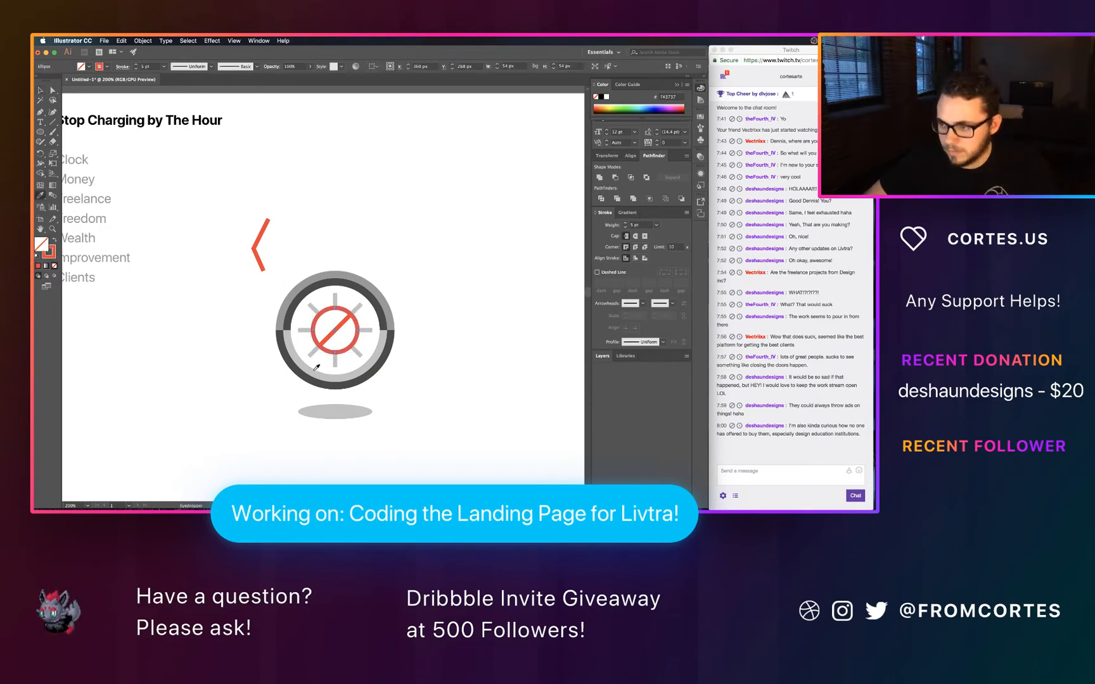
pyautogui.click(312, 368)
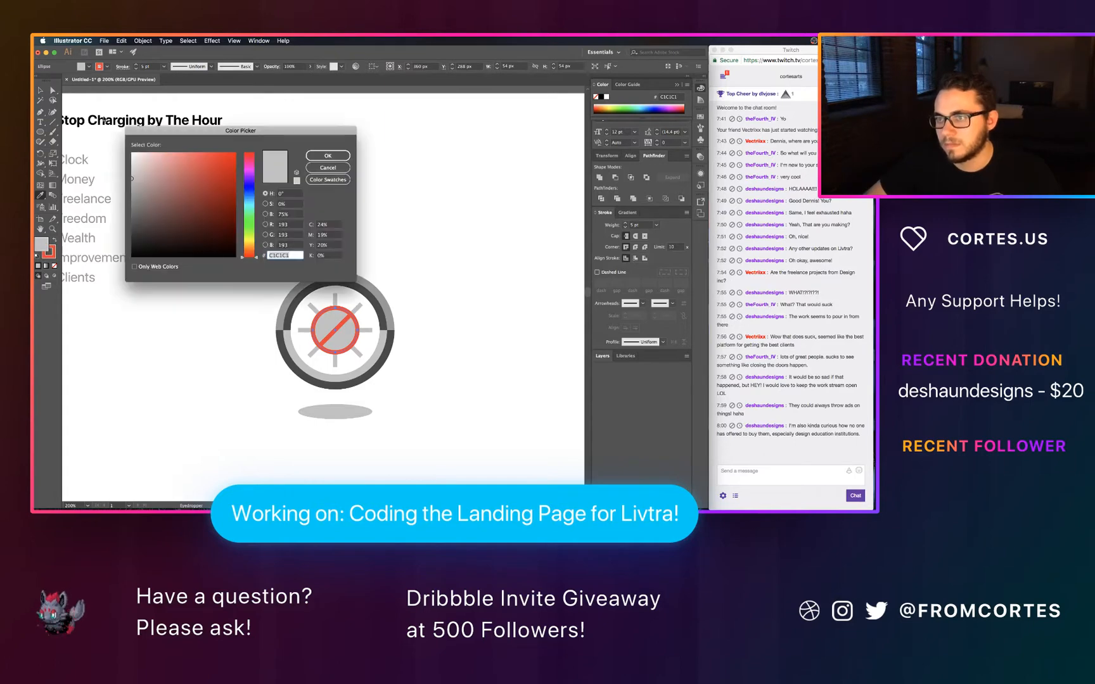
pyautogui.moveTo(132, 179); pyautogui.dragTo(130, 168)
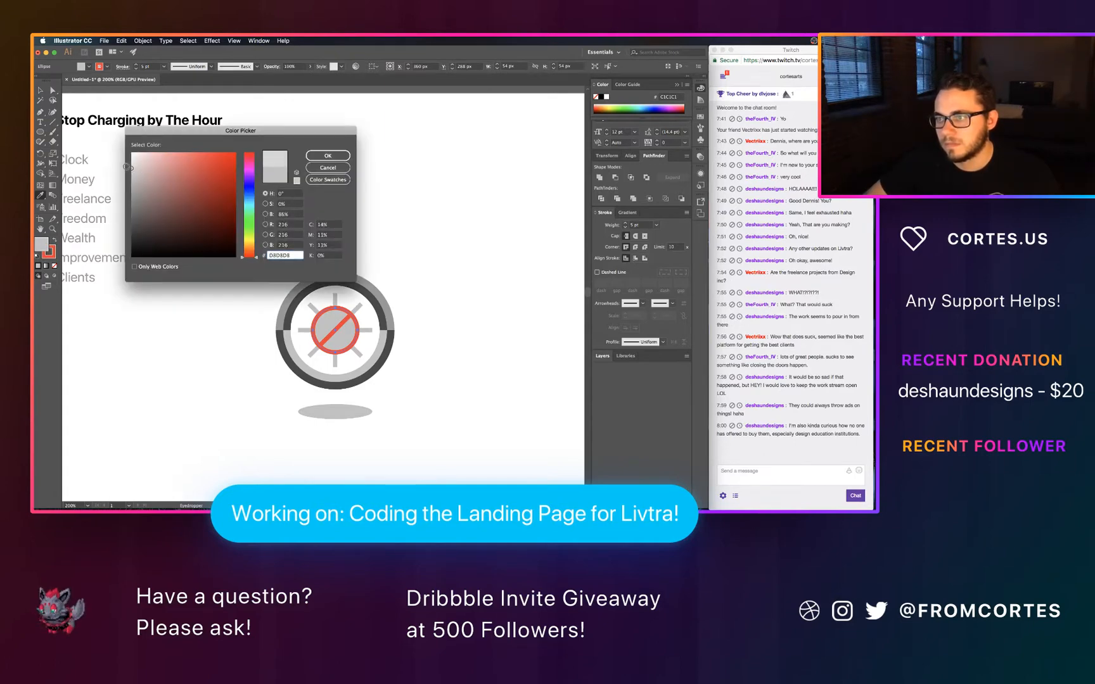
pyautogui.click(328, 156)
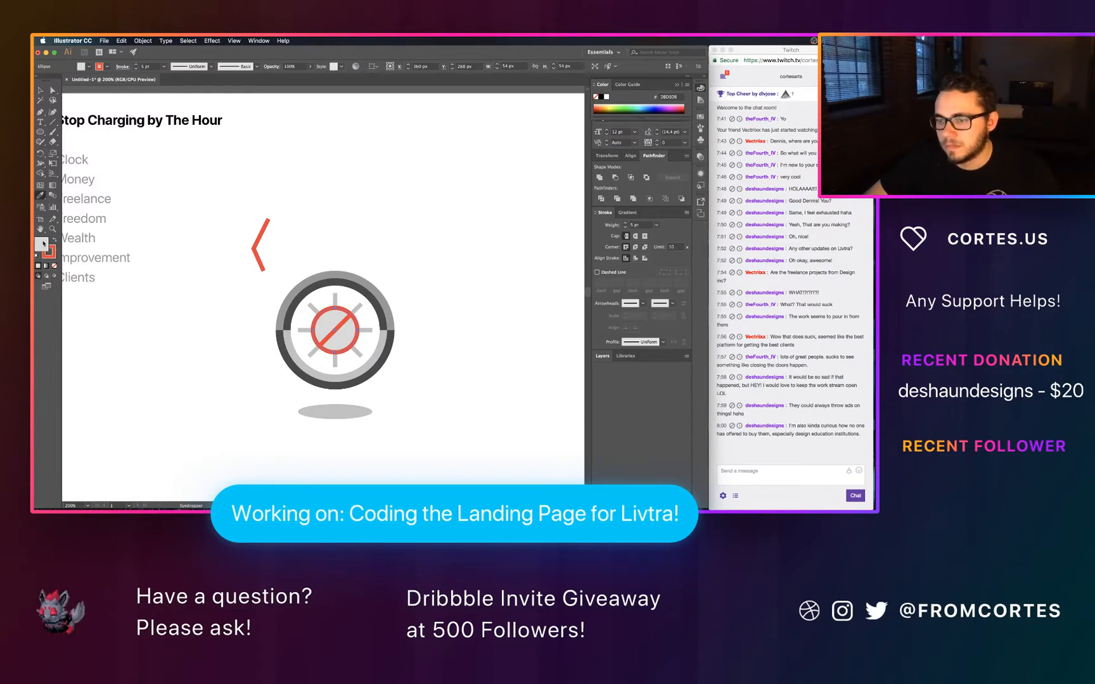
pyautogui.click(130, 158)
pyautogui.click(327, 155)
pyautogui.press('v')
pyautogui.click(436, 228)
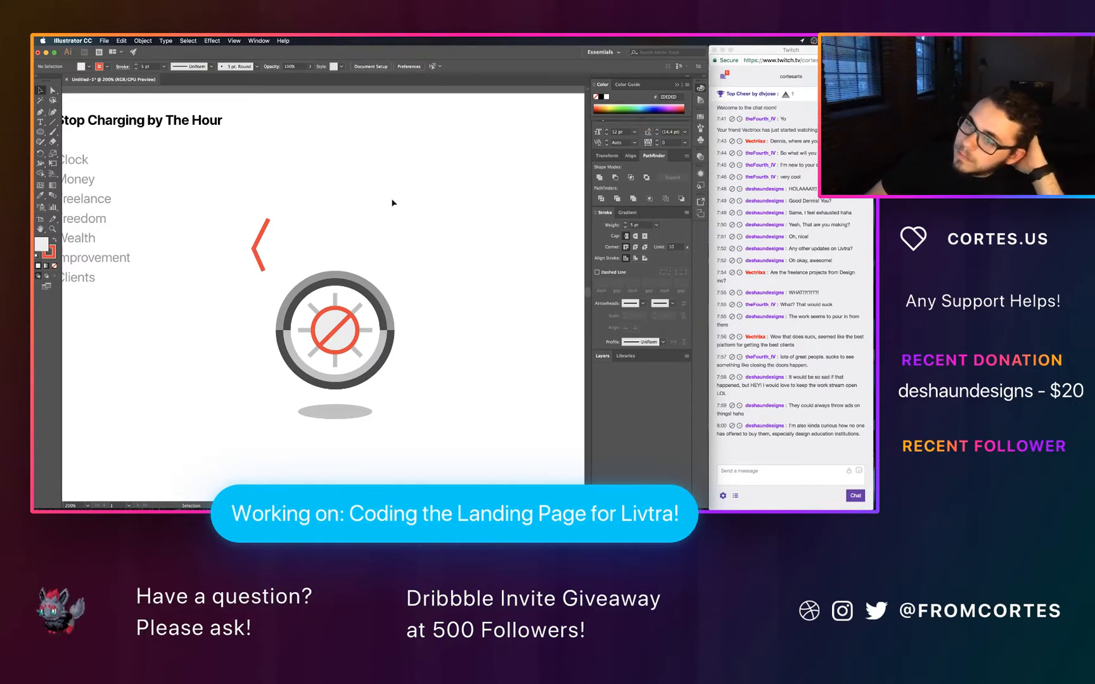
# Step: Delete the red clock hands placed above and to the left of the clock
pyautogui.click(265, 227)
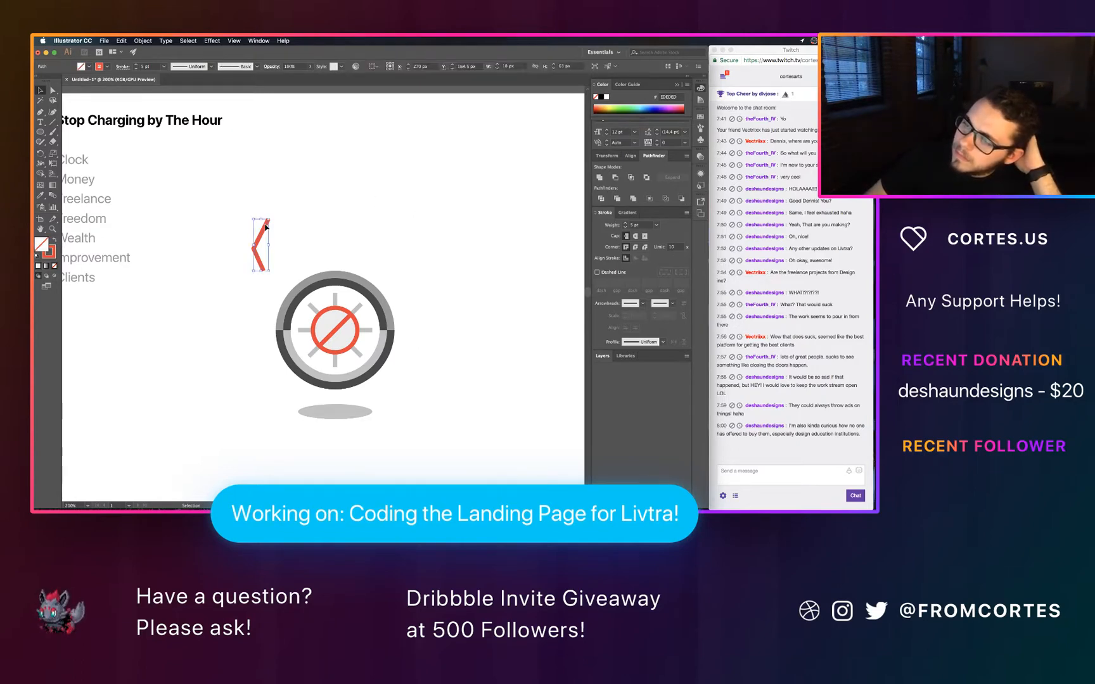
pyautogui.press('Delete')
pyautogui.hscroll(-1, 292, 215)
pyautogui.hscroll(-1, 292, 218)
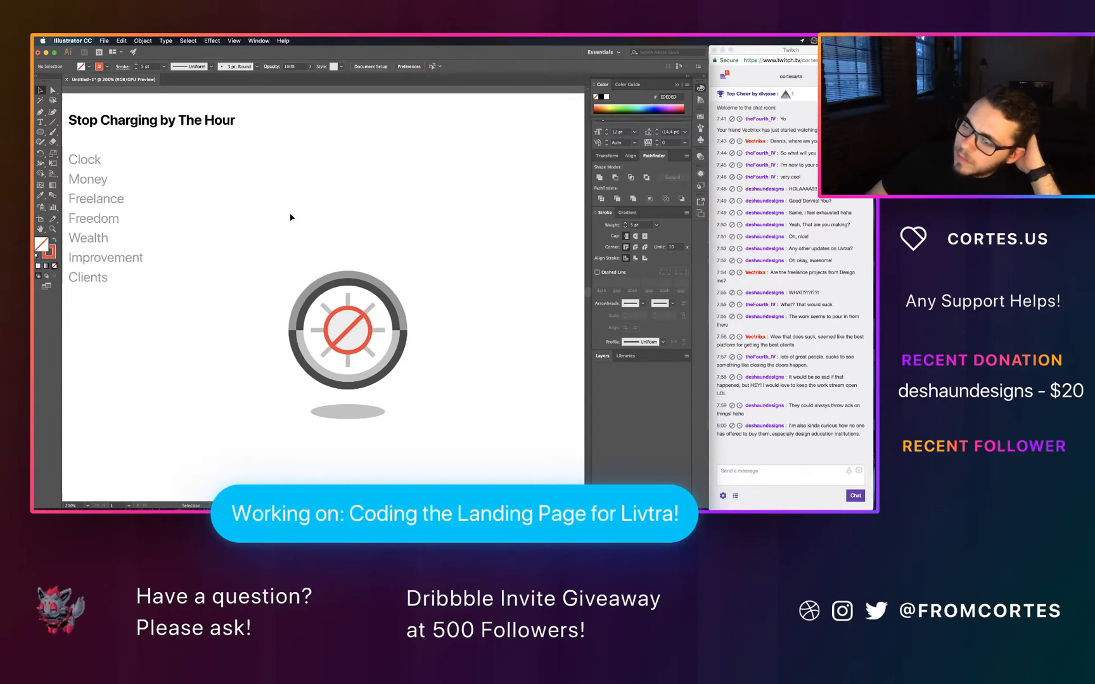
pyautogui.hscroll(-1, 348, 211)
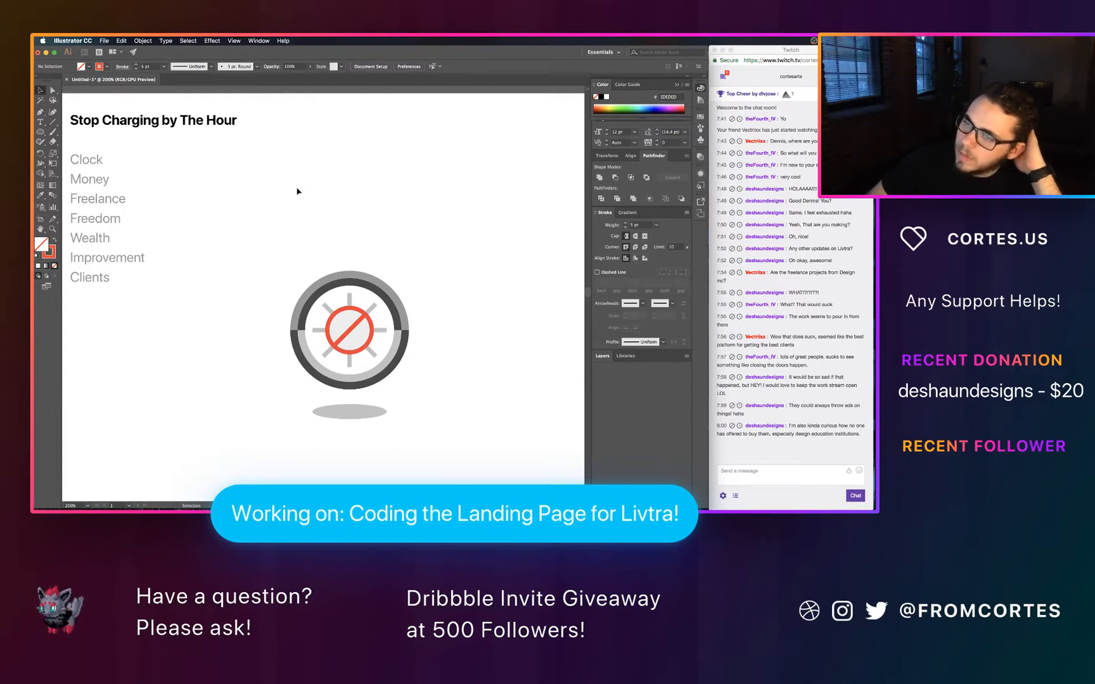
# Step: Show the grid and draw a red-outlined rectangle about 126 by 99 px above and to the left of the clock
pyautogui.click(41, 133)
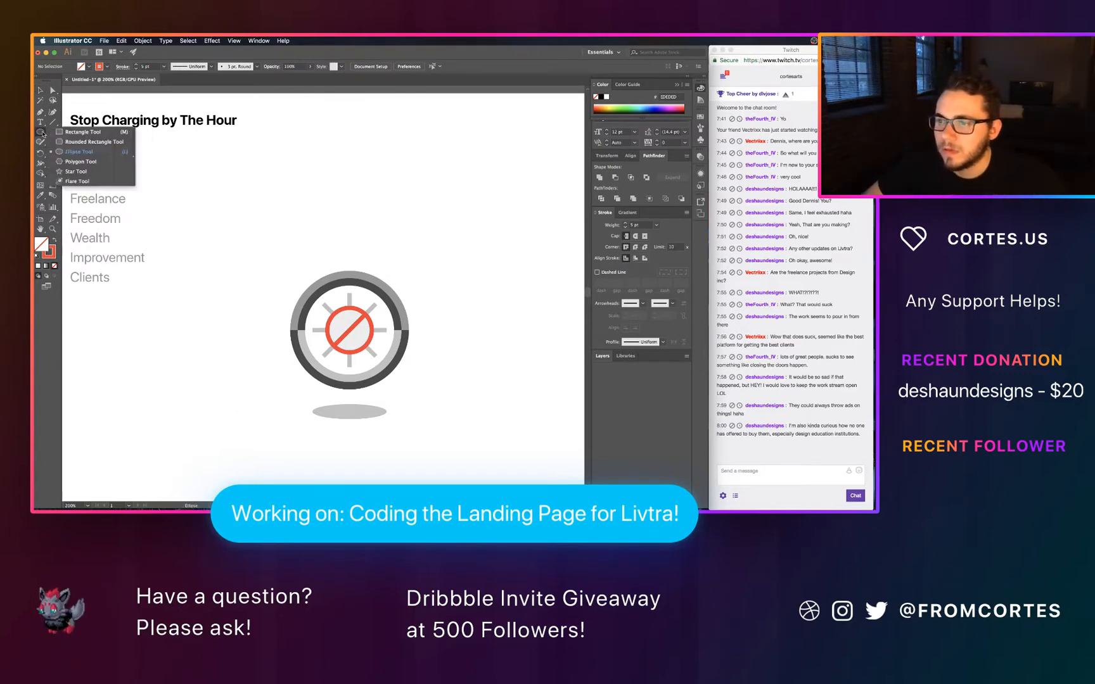
pyautogui.click(75, 133)
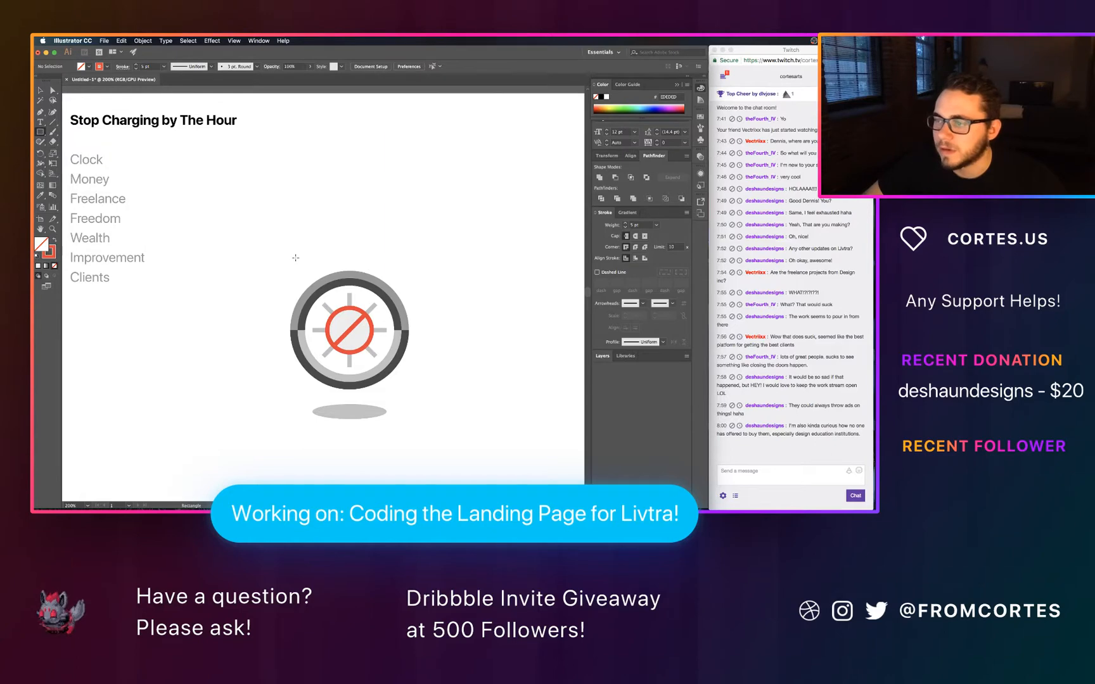
pyautogui.press('super+apostrophe')
pyautogui.hscroll(1, 241, 227)
pyautogui.scroll(-1, 222, 208)
pyautogui.hscroll(1, 221, 207)
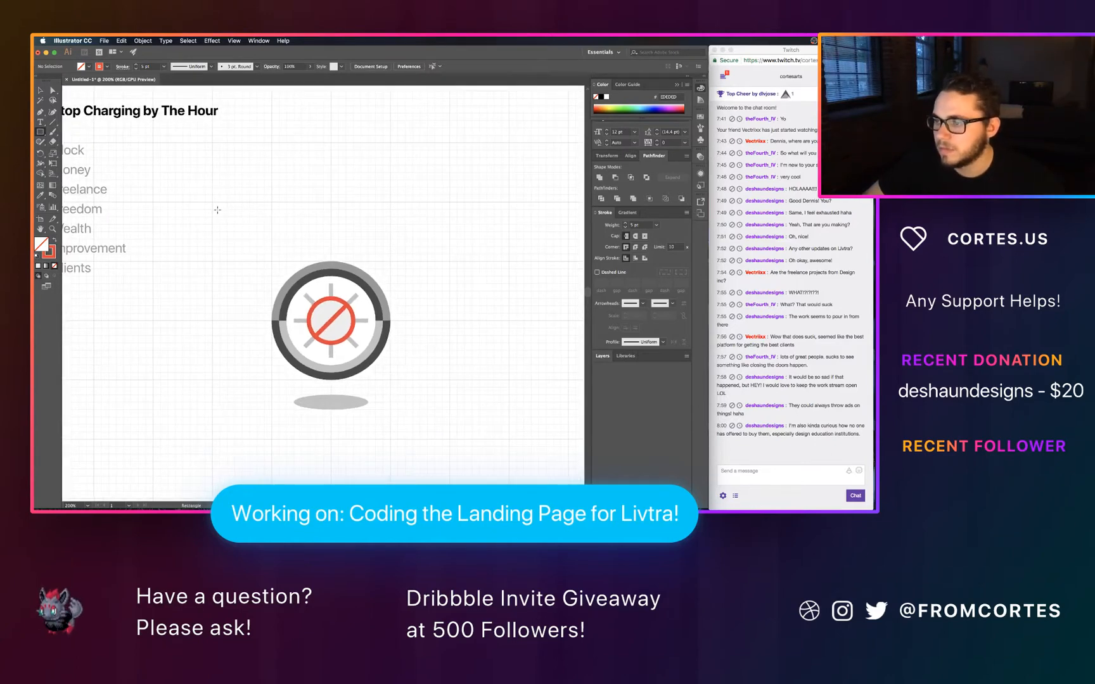
pyautogui.moveTo(153, 202); pyautogui.dragTo(257, 284)
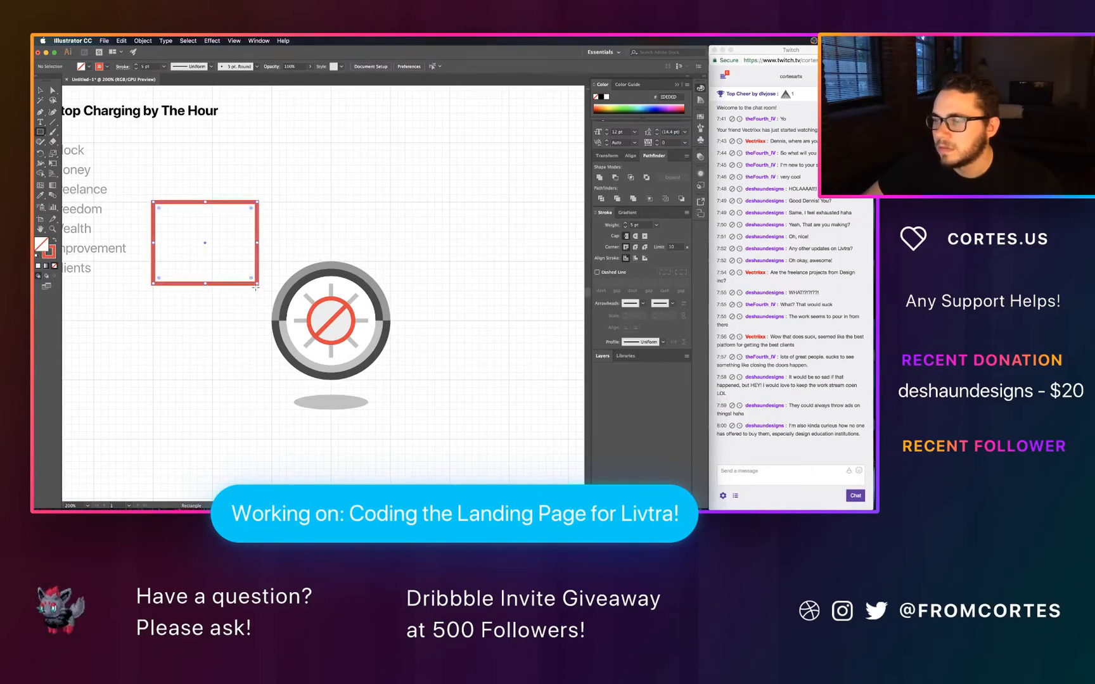
pyautogui.press('v')
pyautogui.click(301, 225)
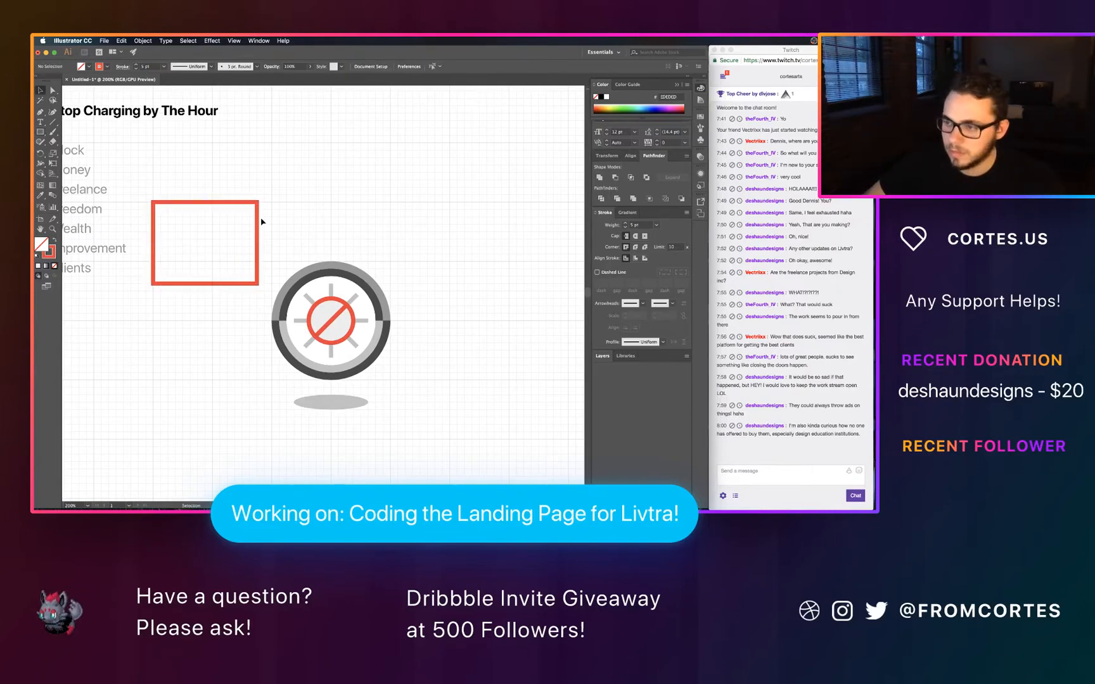
# Step: Round all corners of the red rectangle to a radius of about 11 px
pyautogui.press('a')
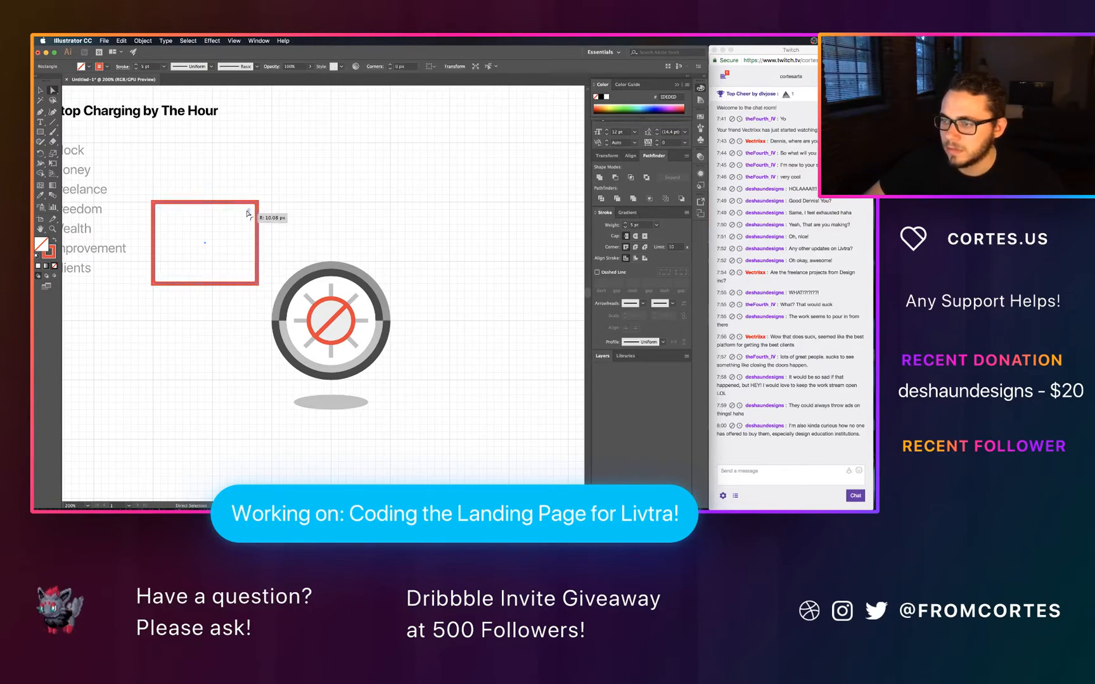
pyautogui.moveTo(247, 214); pyautogui.dragTo(255, 209)
pyautogui.press('v')
pyautogui.click(268, 195)
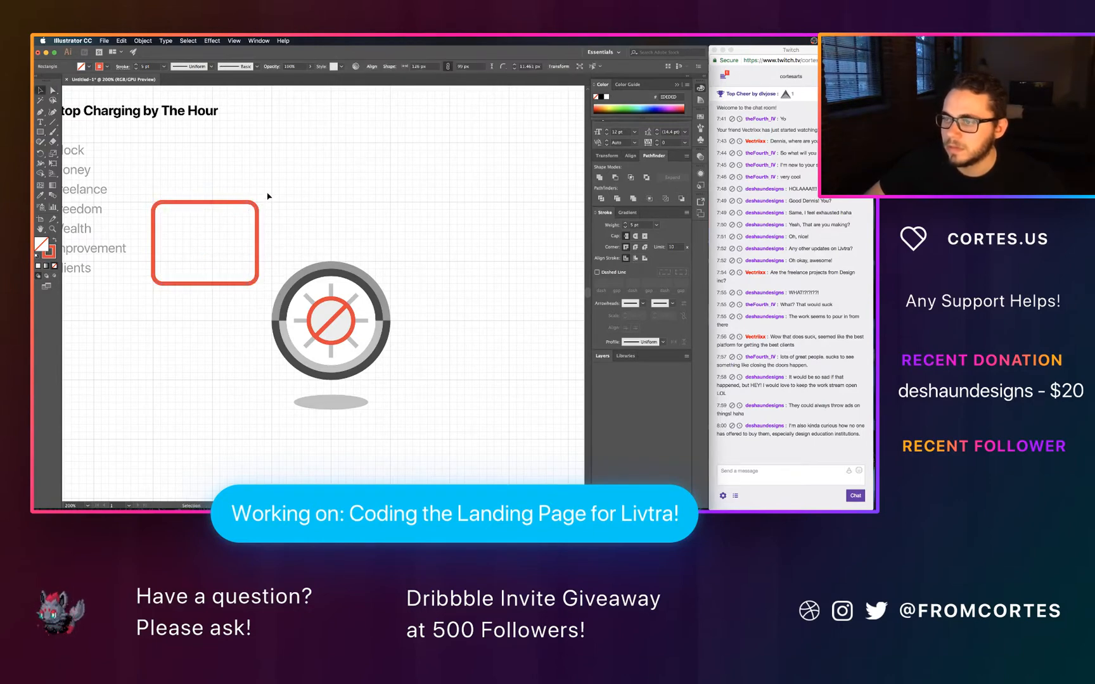
# Step: Sample the crossed-out circle's appearance for the rounded rectangle with the Eyedropper tool
pyautogui.click(254, 206)
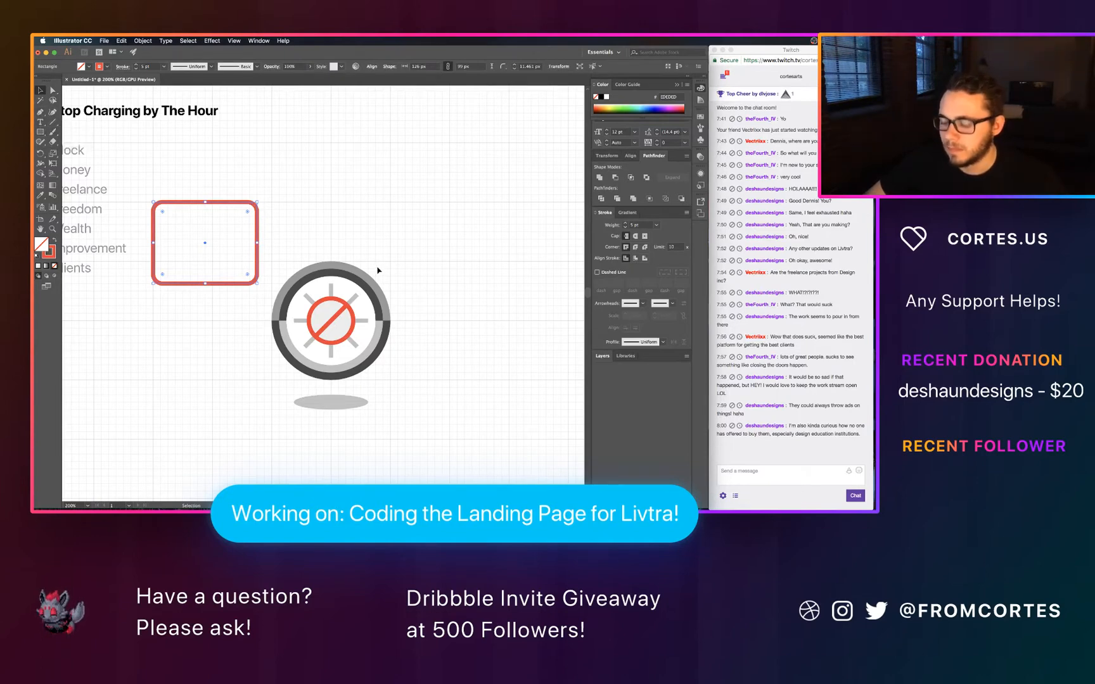
pyautogui.press('i')
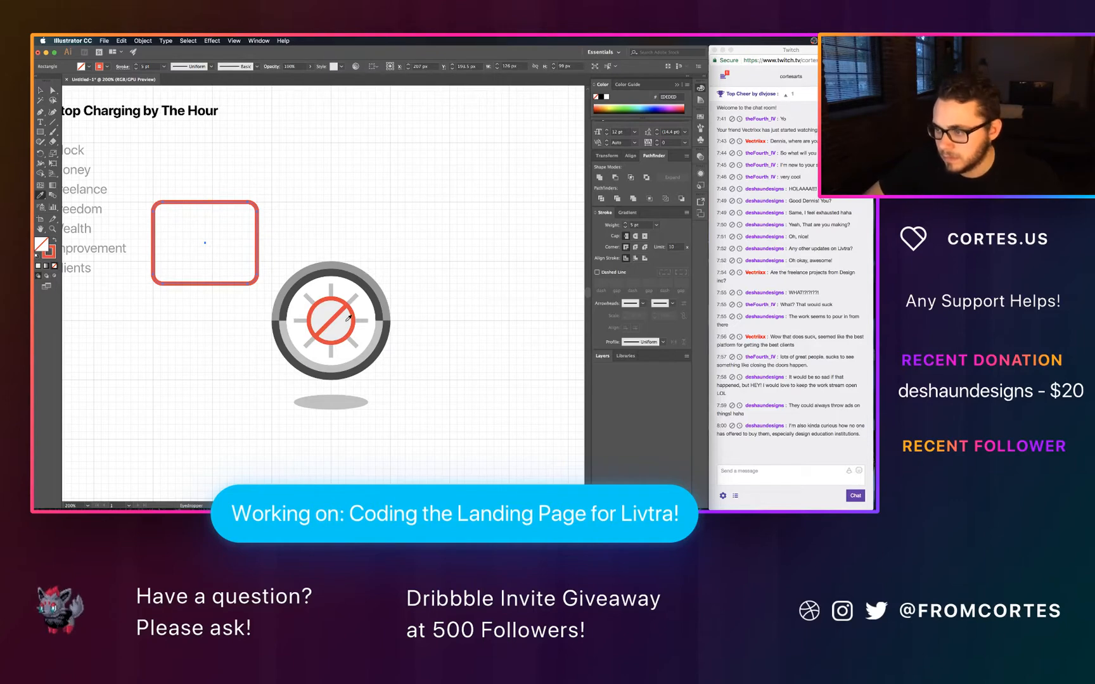